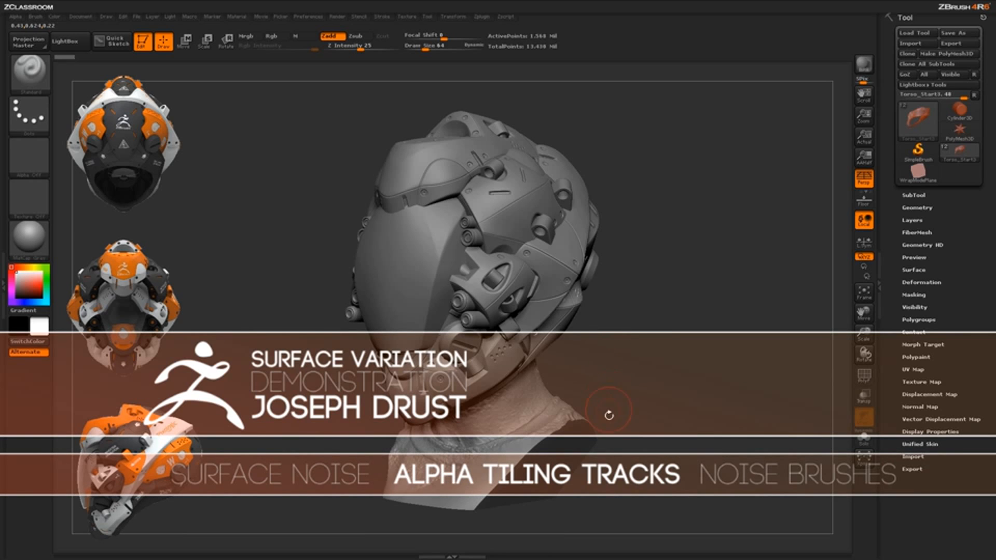
# Inspect the helmeted bust from both sides and turn off perspective
pyautogui.moveTo(672, 396); pyautogui.dragTo(679, 327)
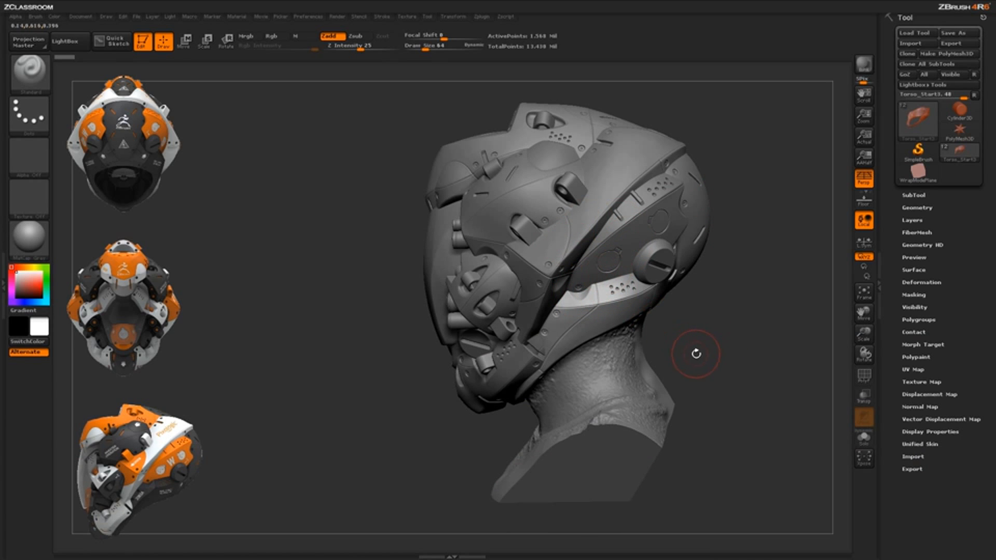
pyautogui.moveTo(694, 355); pyautogui.dragTo(651, 421)
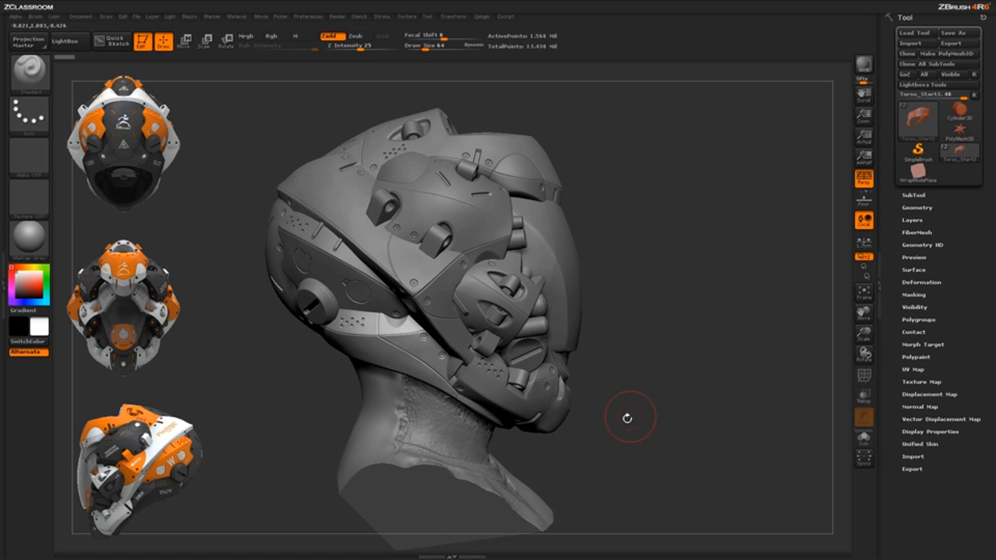
pyautogui.moveTo(617, 386)
pyautogui.mouseDown()
pyautogui.moveTo(662, 386)
pyautogui.moveTo(693, 409)
pyautogui.moveTo(685, 402)
pyautogui.moveTo(732, 396)
pyautogui.moveTo(589, 326)
pyautogui.mouseUp()
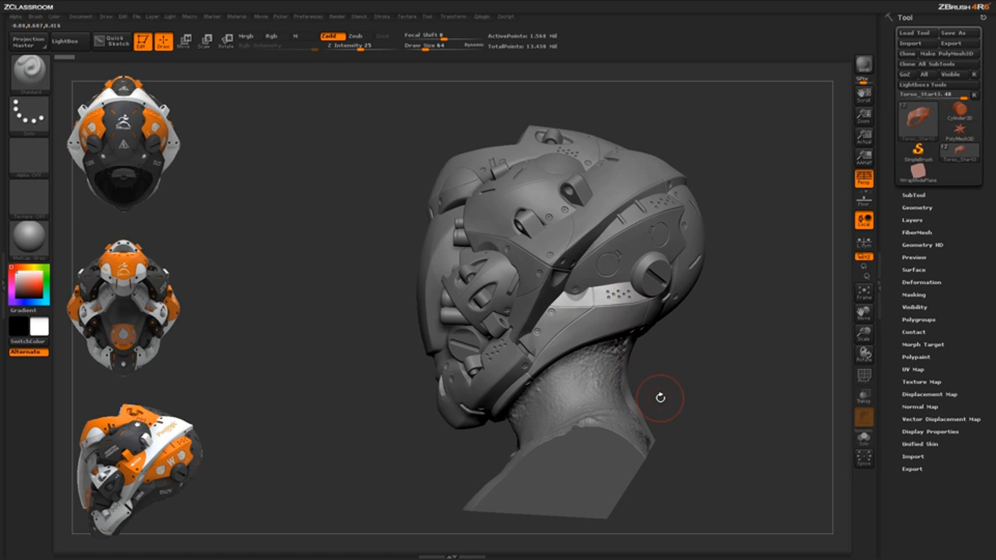
pyautogui.moveTo(666, 395); pyautogui.dragTo(662, 452)
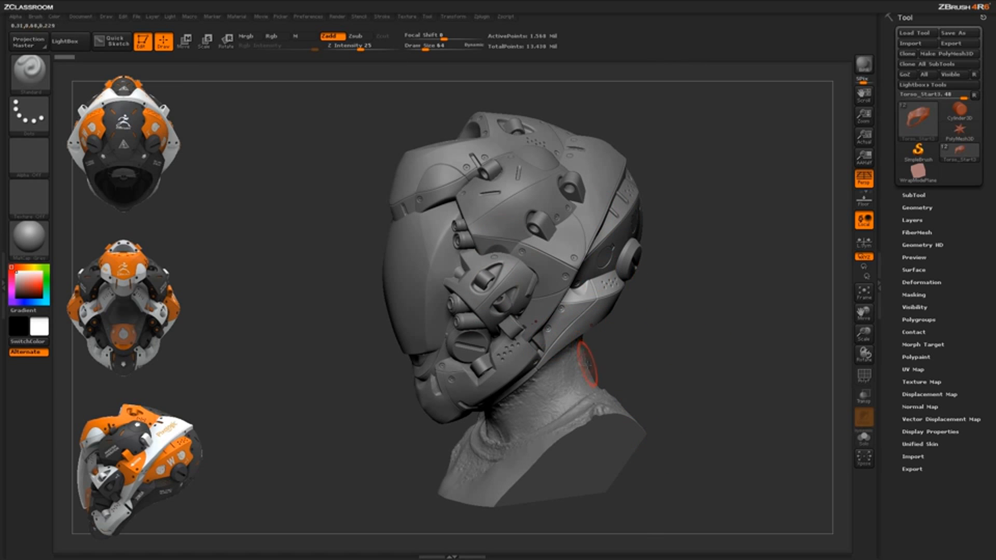
pyautogui.press('p')
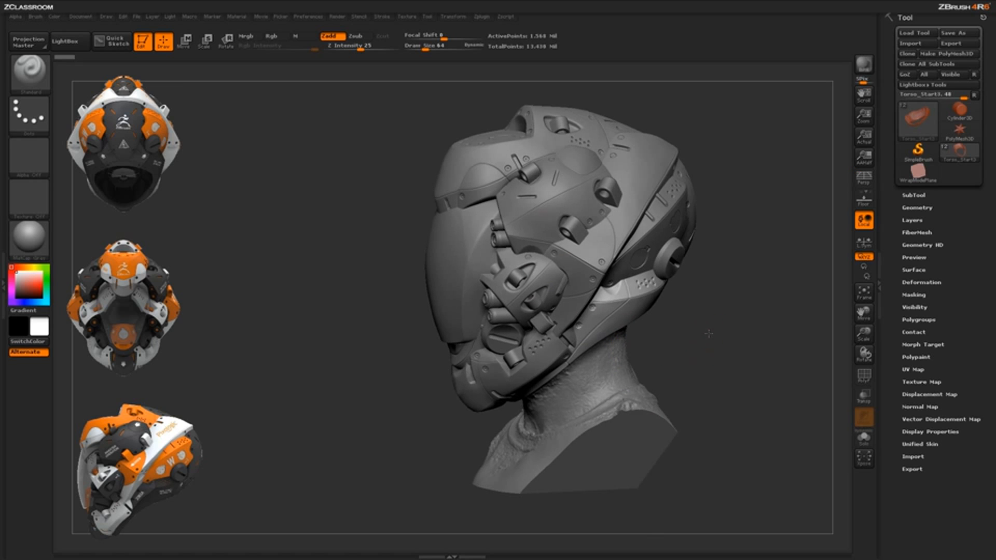
pyautogui.moveTo(709, 334); pyautogui.dragTo(697, 377)
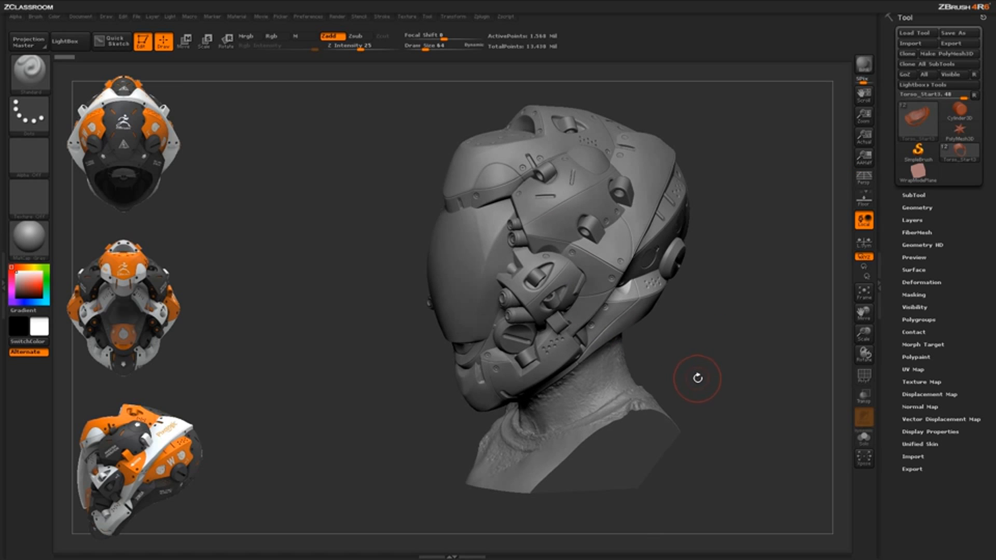
# Switch to the WrapModePlane tool and display its polyframe with the polygroup colours
pyautogui.click(918, 174)
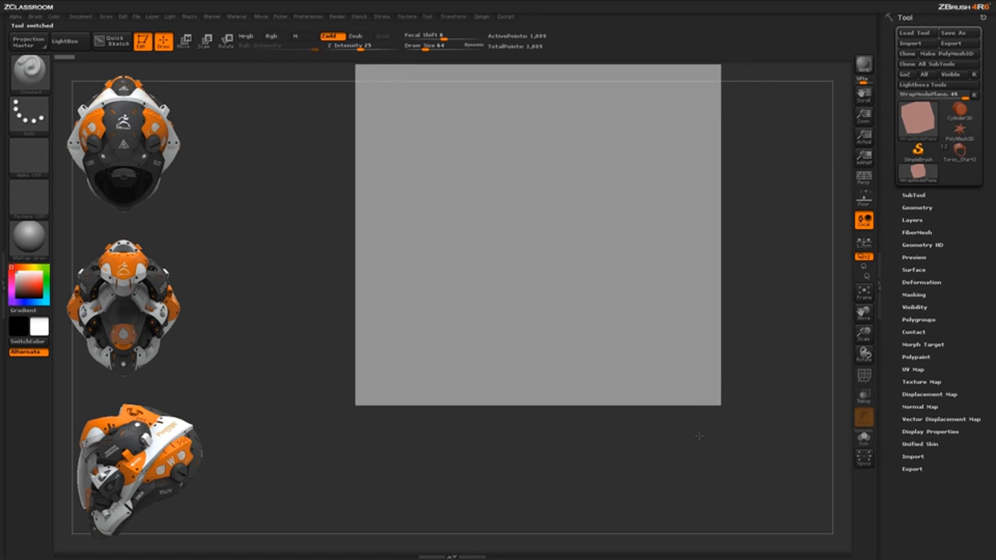
pyautogui.moveTo(706, 418)
pyautogui.mouseDown()
pyautogui.moveTo(696, 422)
pyautogui.moveTo(700, 400)
pyautogui.mouseUp()
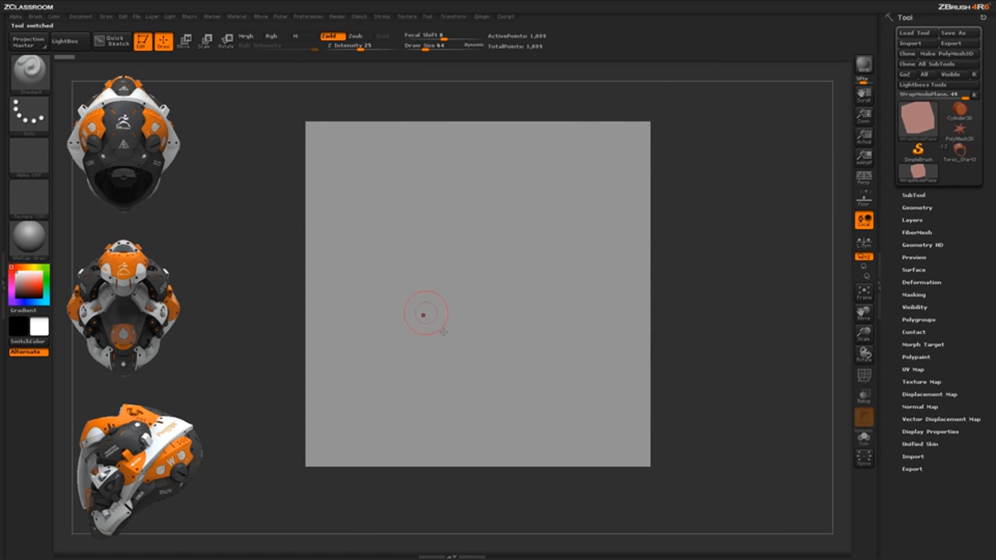
pyautogui.click(864, 376)
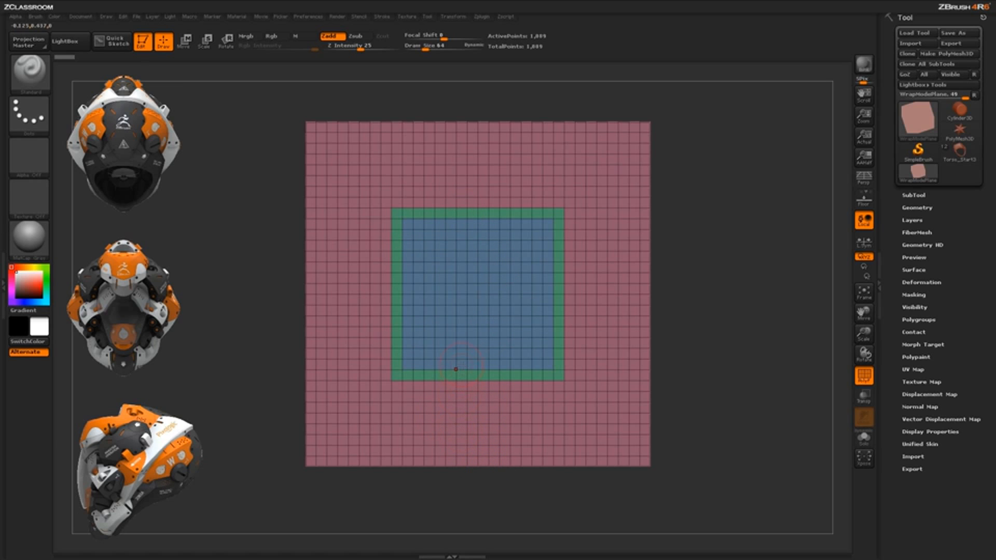
# Divide the plane's geometry repeatedly up to subdivision level 6
pyautogui.click(911, 208)
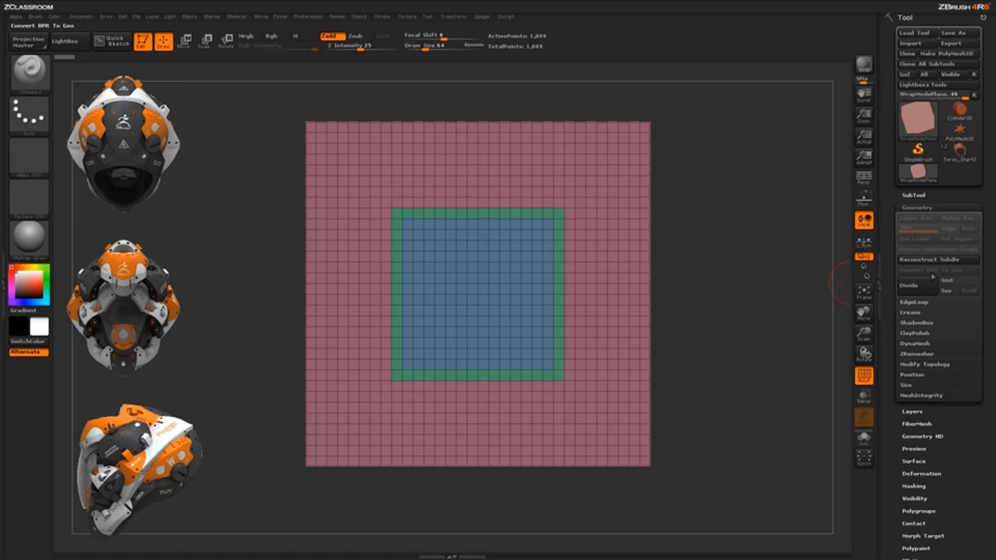
pyautogui.click(918, 288)
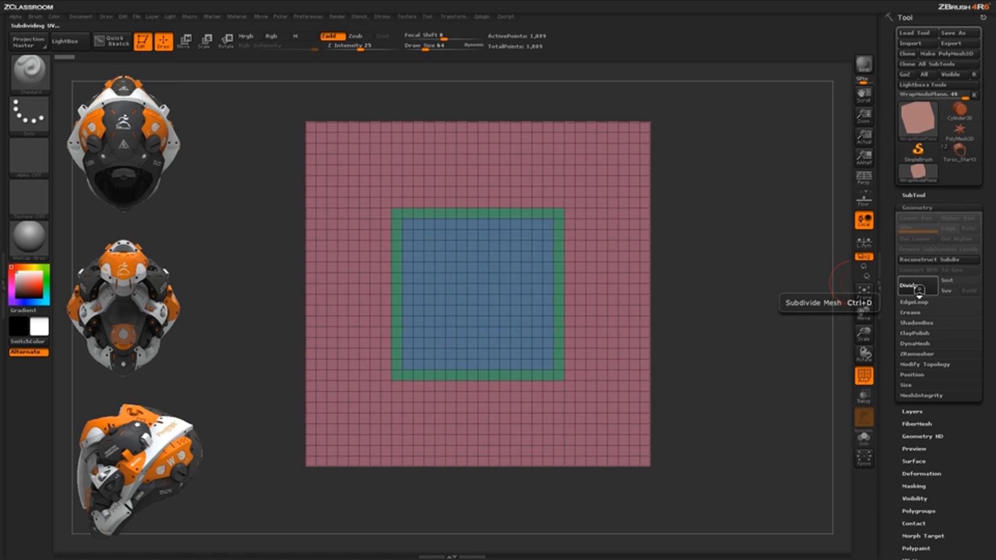
pyautogui.click(920, 292)
pyautogui.click(920, 292)
pyautogui.click(920, 291)
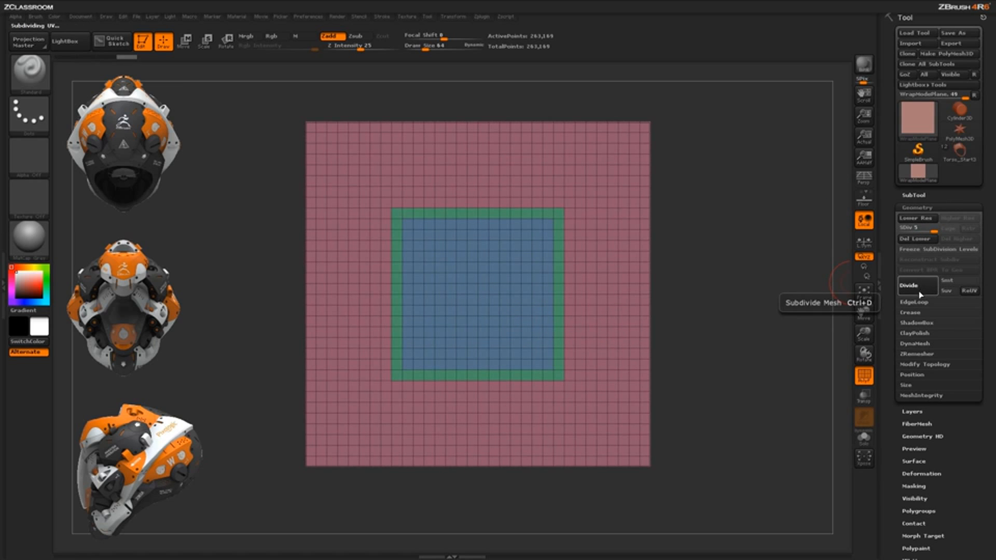
pyautogui.click(920, 288)
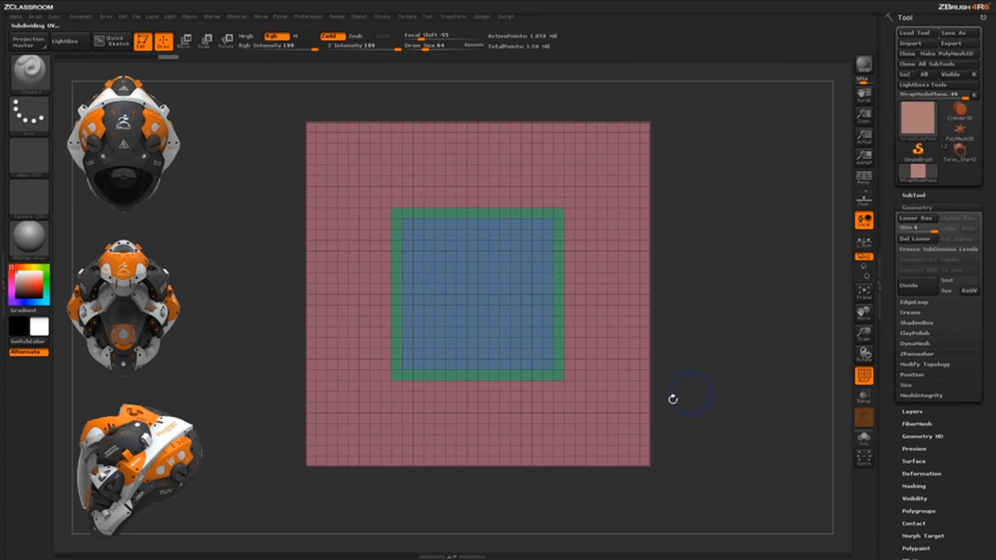
# Resize the document to 1024 by 1024 with the proportion lock turned off
pyautogui.click(83, 17)
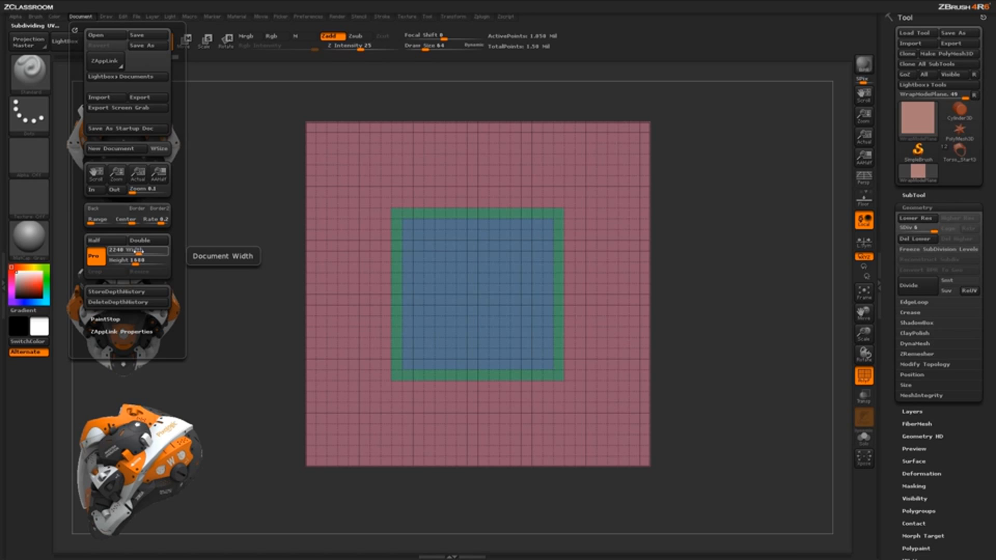
pyautogui.click(96, 256)
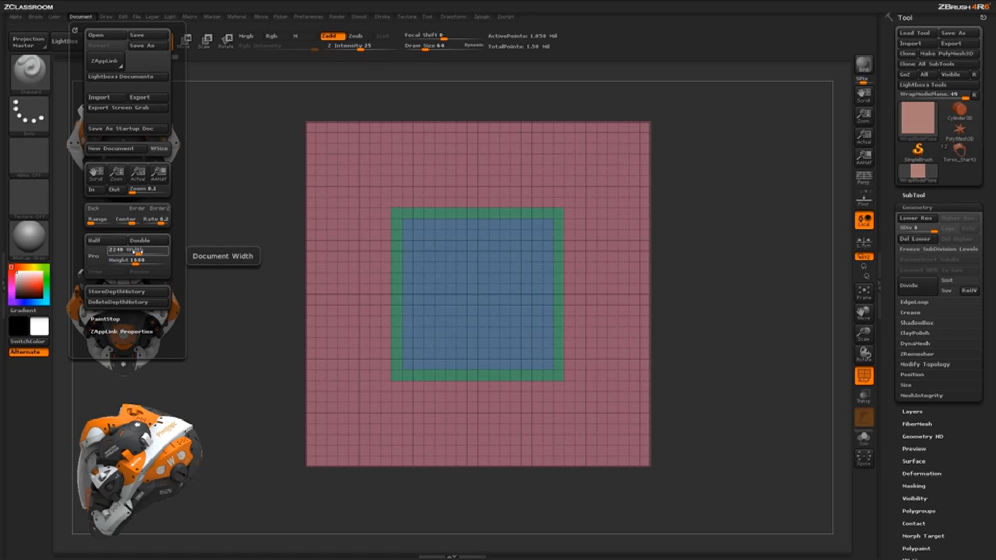
pyautogui.moveTo(138, 253); pyautogui.dragTo(136, 252)
pyautogui.write('4')
pyautogui.press('Return')
pyautogui.click(127, 260)
pyautogui.write('1024')
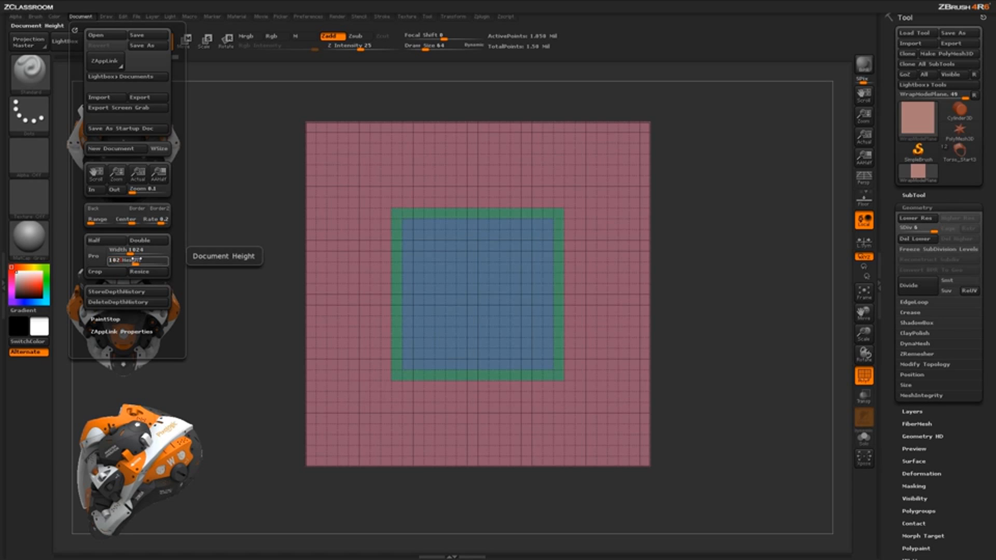
pyautogui.click(141, 273)
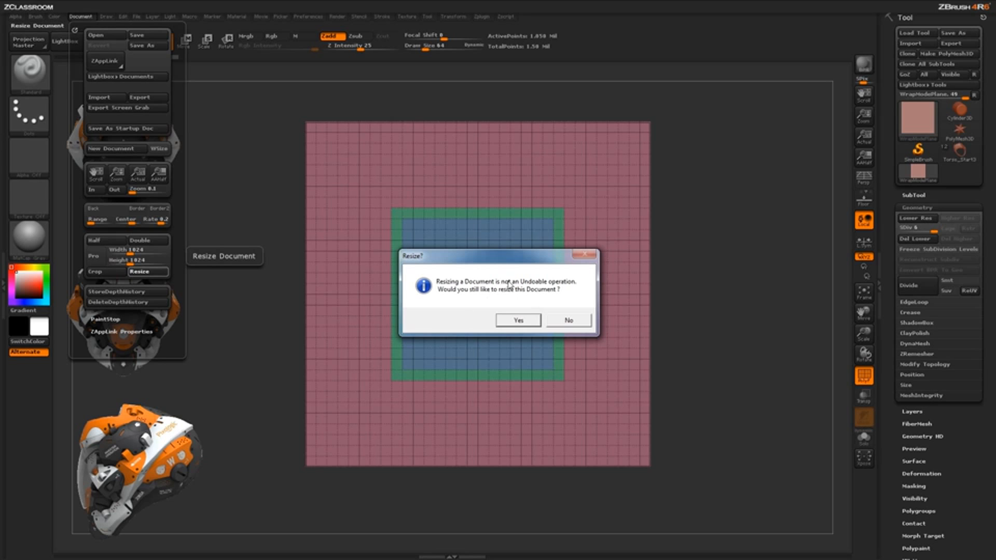
pyautogui.click(517, 320)
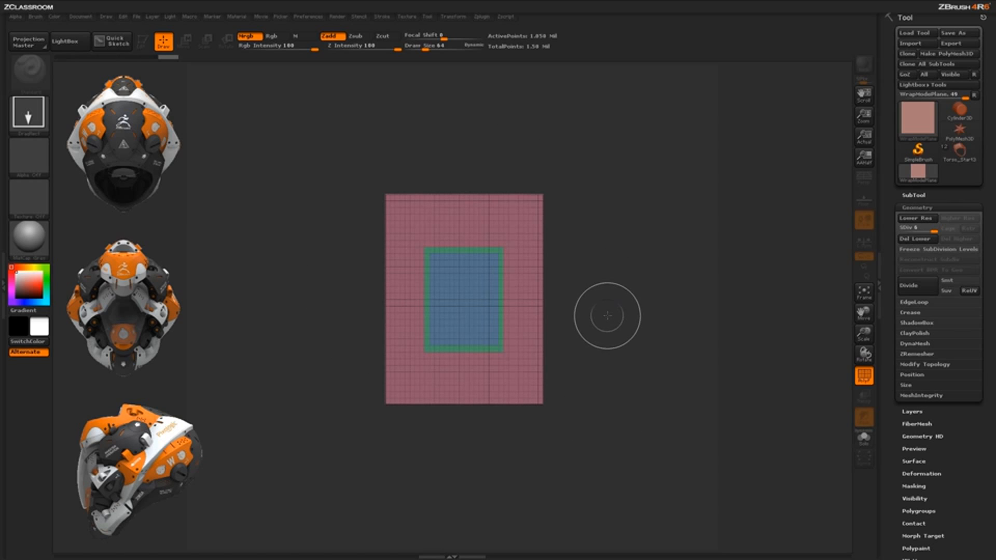
# Clear the distorted plane from the canvas and redraw it as an editable 3D object
pyautogui.hotkey('shift', 'd')
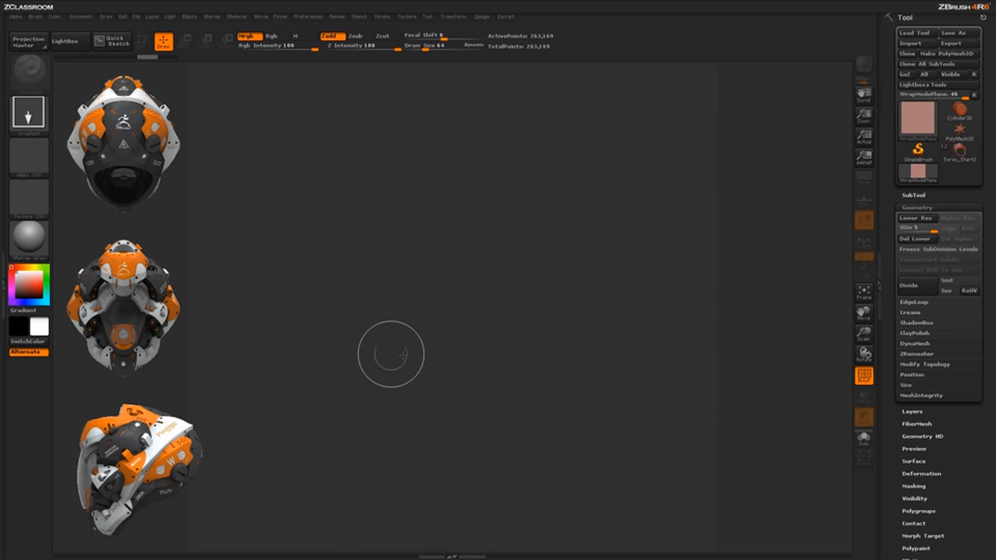
pyautogui.moveTo(430, 249); pyautogui.dragTo(429, 459)
pyautogui.click(144, 43)
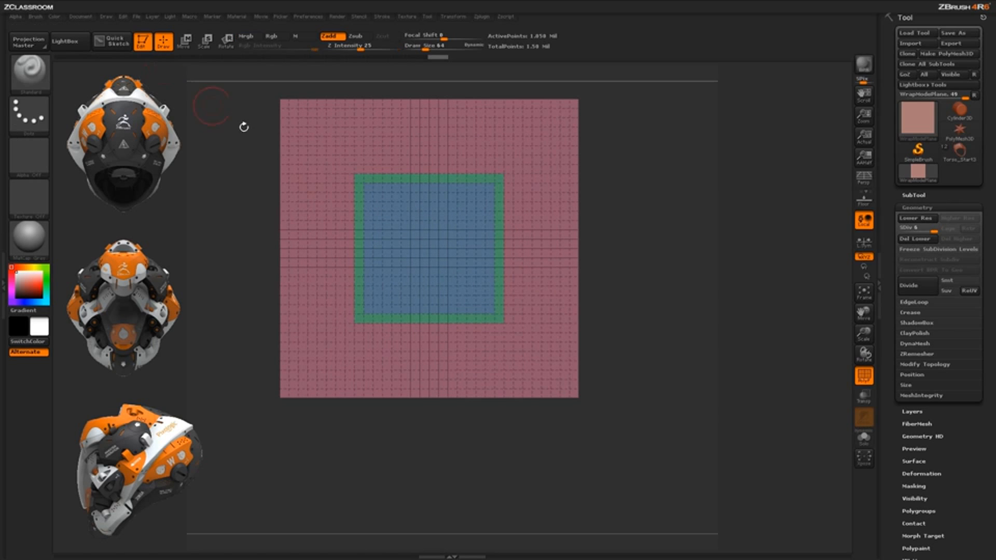
pyautogui.keyDown('alt'); pyautogui.moveTo(638, 311); pyautogui.dragTo(631, 357); pyautogui.keyUp('alt')
pyautogui.keyDown('alt'); pyautogui.moveTo(622, 291); pyautogui.dragTo(637, 284); pyautogui.keyUp('alt')
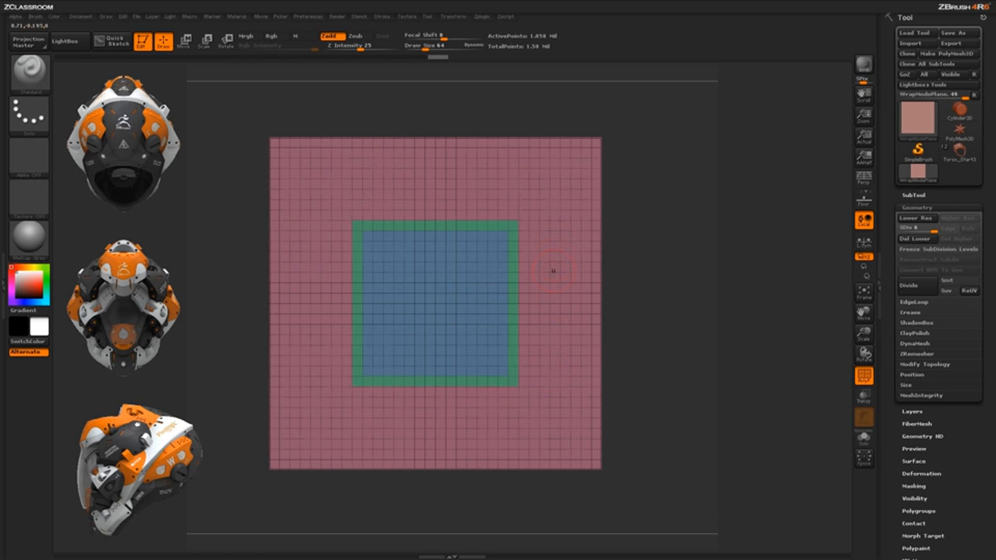
# Isolate the plane's green and blue centre polygroups, fit them to the canvas, and unhide the rest of the mesh
pyautogui.keyDown('ctrl'); pyautogui.keyDown('shift'); pyautogui.click(547, 368); pyautogui.keyUp('shift'); pyautogui.keyUp('ctrl')
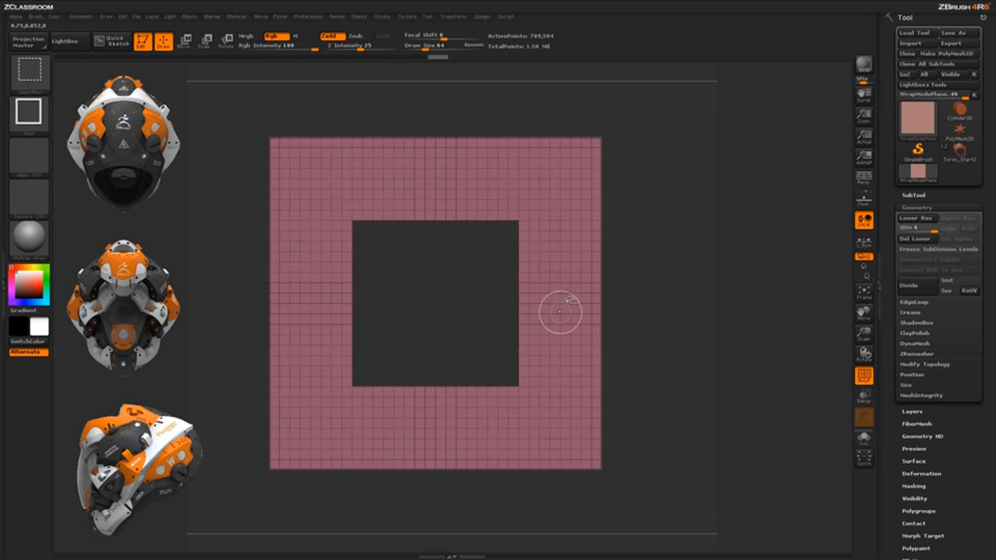
pyautogui.keyDown('ctrl'); pyautogui.keyDown('shift'); pyautogui.click(560, 271); pyautogui.keyUp('shift'); pyautogui.keyUp('ctrl')
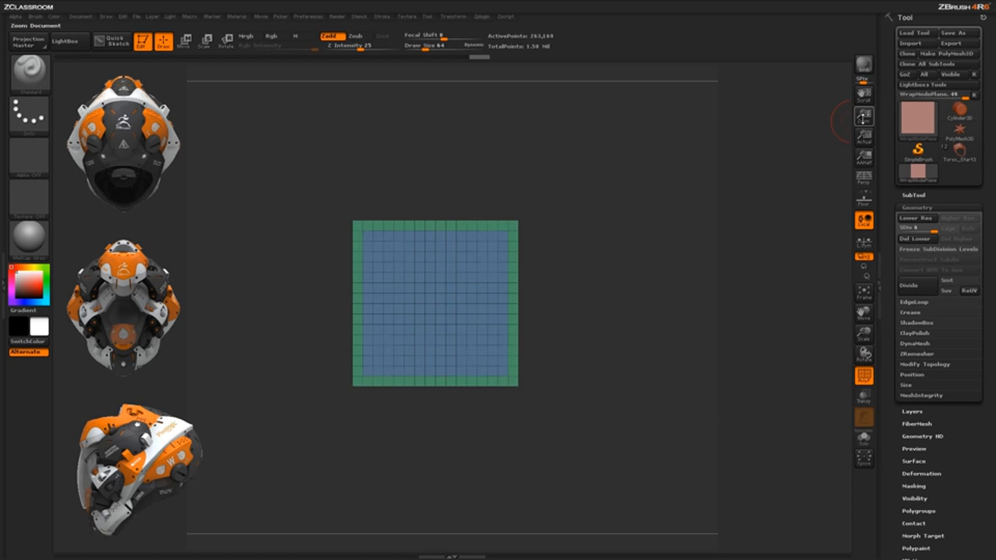
pyautogui.moveTo(864, 116); pyautogui.dragTo(635, 214)
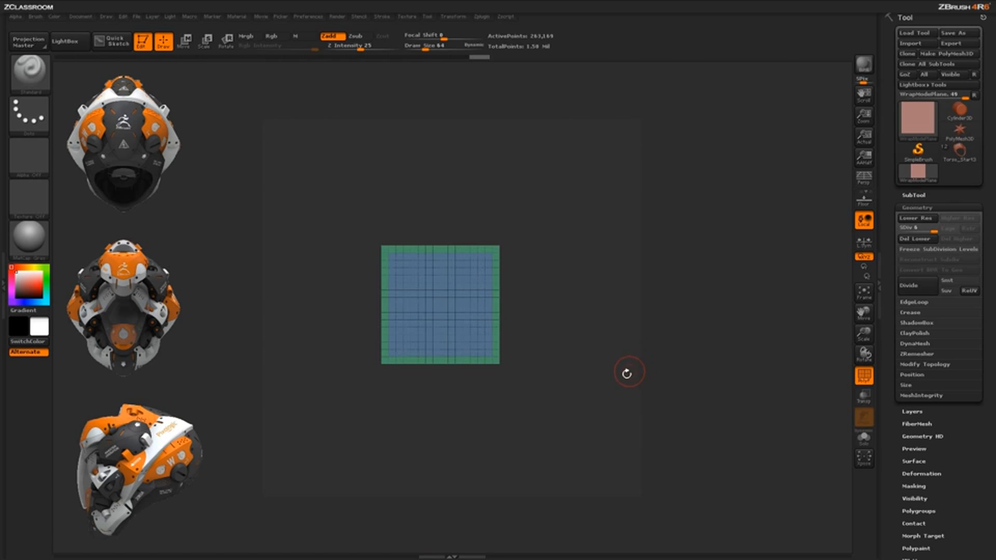
pyautogui.click(865, 295)
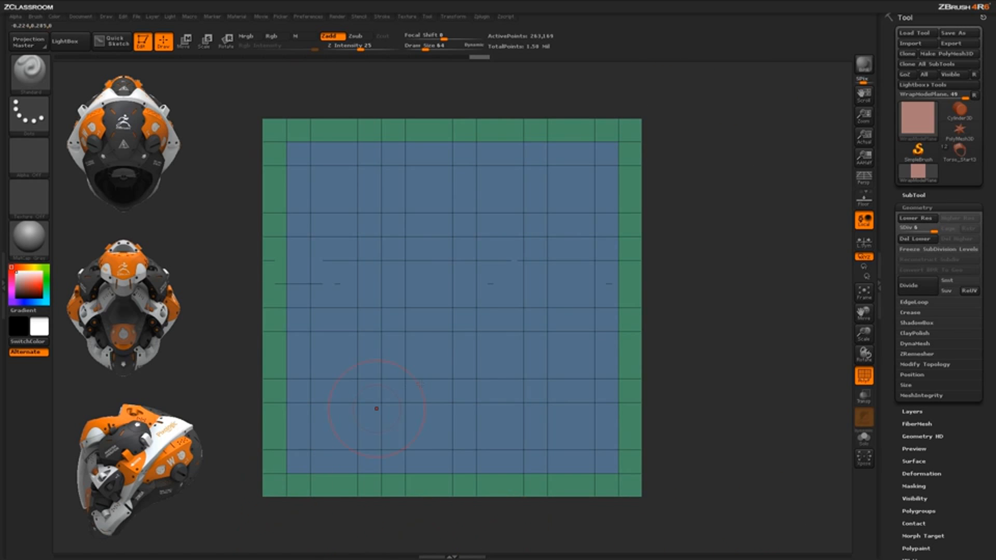
pyautogui.hotkey('ctrl', 'shift')
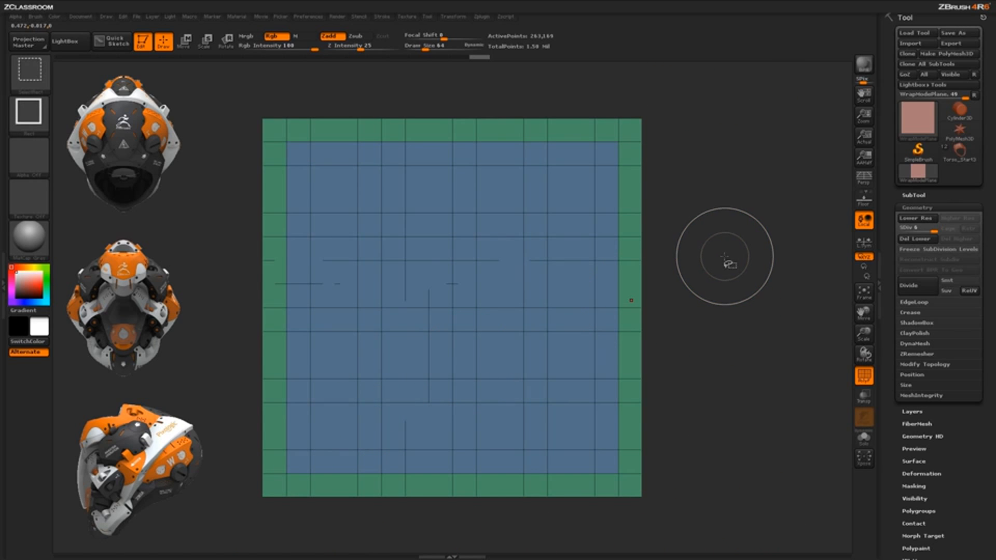
pyautogui.keyDown('ctrl'); pyautogui.keyDown('shift'); pyautogui.click(726, 352); pyautogui.keyUp('shift'); pyautogui.keyUp('ctrl')
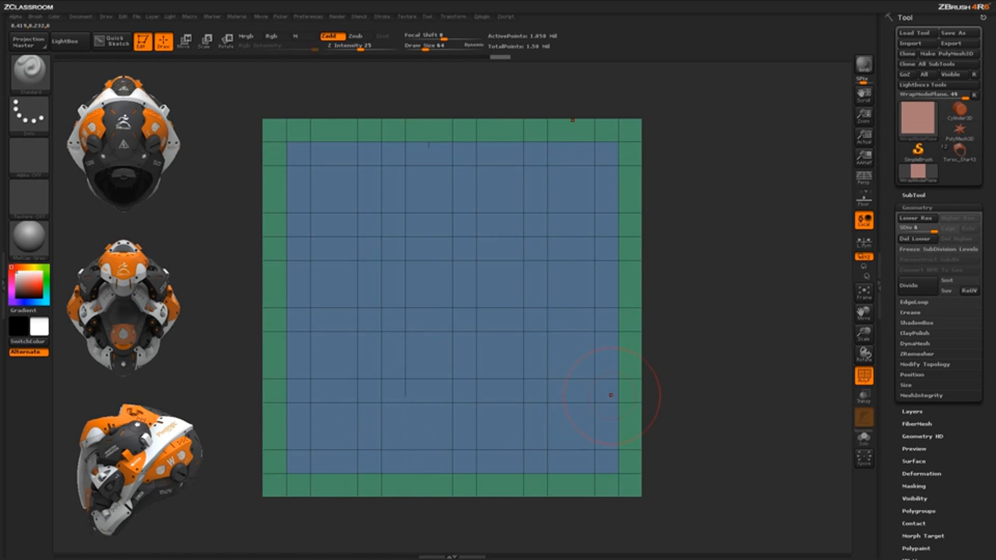
# Show the whole plane, repeat the fit on only its centre polygroups, and reveal the hidden outer border again
pyautogui.moveTo(864, 337); pyautogui.dragTo(853, 244)
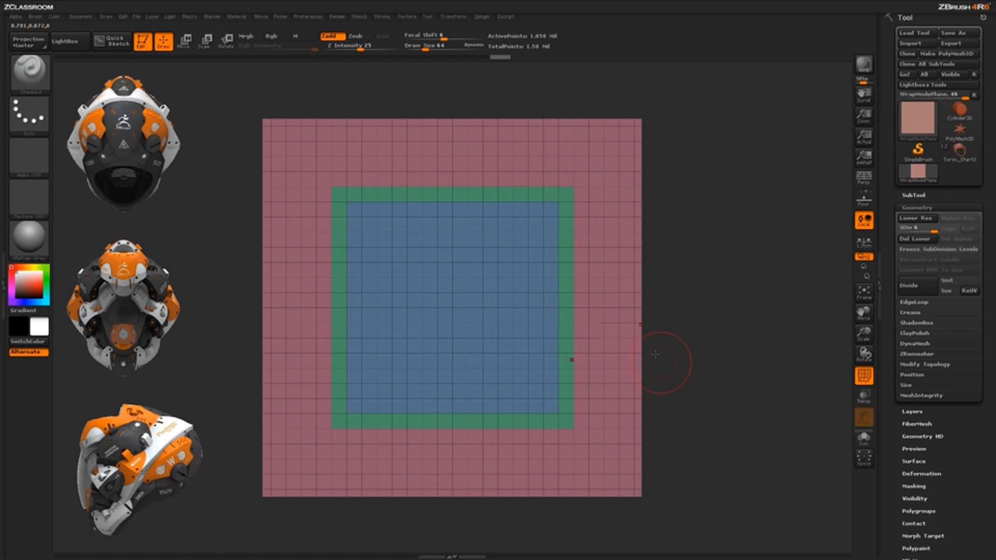
pyautogui.keyDown('ctrl'); pyautogui.keyDown('shift'); pyautogui.click(620, 319); pyautogui.keyUp('shift'); pyautogui.keyUp('ctrl')
pyautogui.keyDown('ctrl'); pyautogui.keyDown('shift'); pyautogui.click(608, 398); pyautogui.keyUp('shift'); pyautogui.keyUp('ctrl')
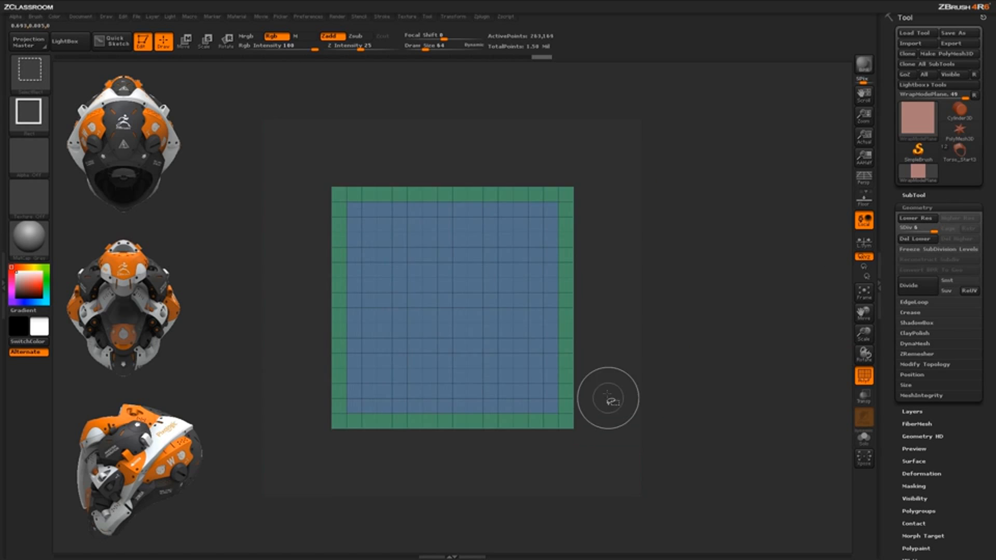
pyautogui.click(864, 293)
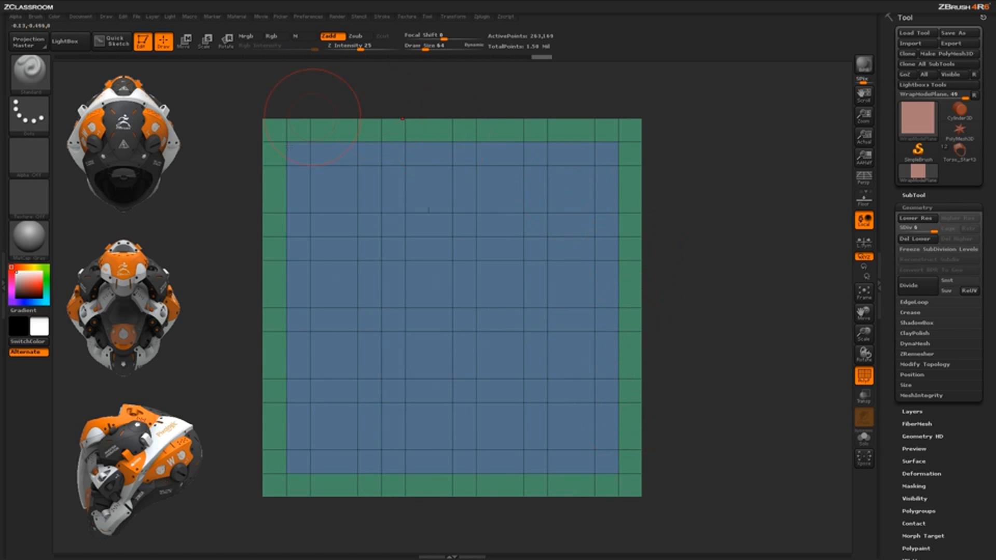
pyautogui.keyDown('ctrl'); pyautogui.keyDown('shift'); pyautogui.click(701, 472); pyautogui.keyUp('shift'); pyautogui.keyUp('ctrl')
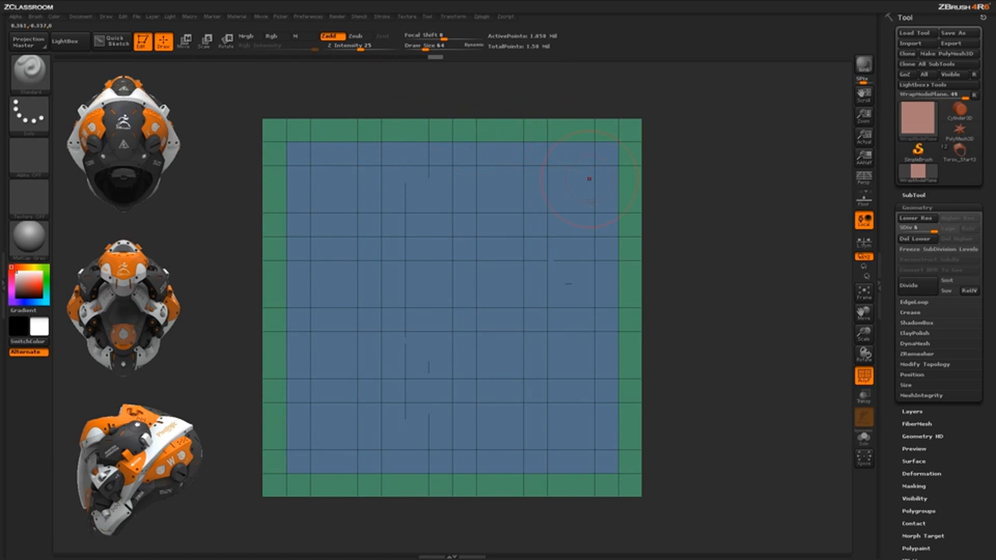
# Turn off the polyframe display and set the Standard brush's stroke type to Spray
pyautogui.click(864, 375)
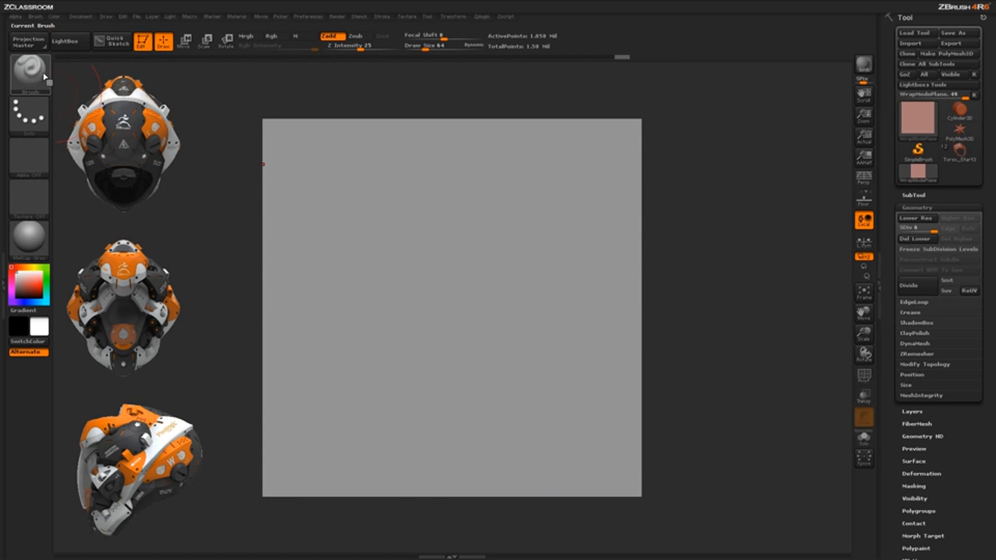
pyautogui.click(31, 123)
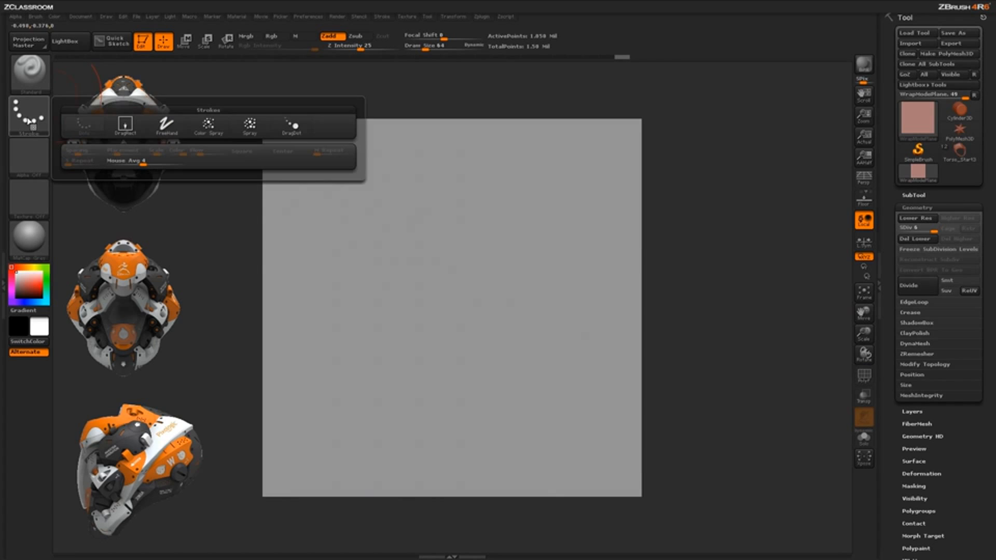
pyautogui.click(250, 124)
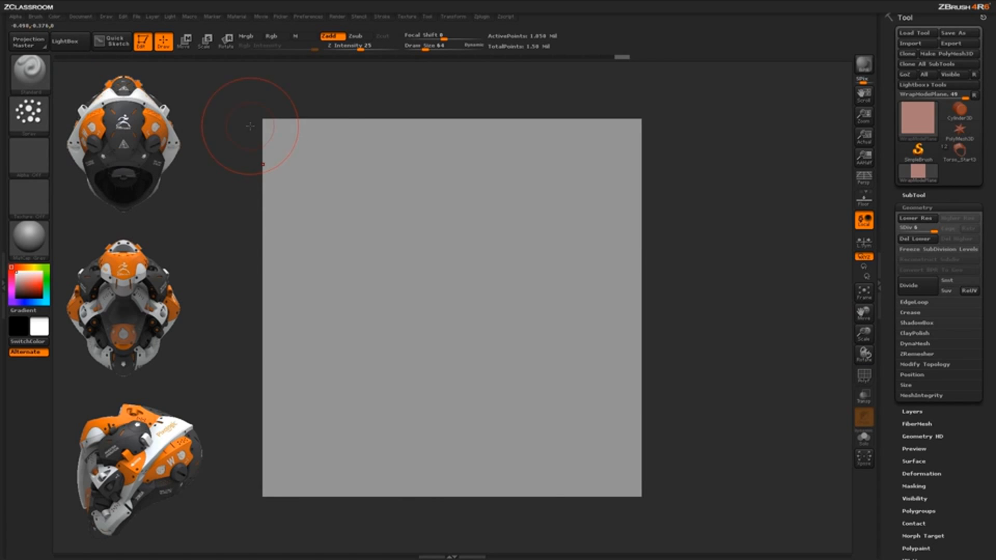
# Enable the Standard brush's WrapMode modifier, try it with a spray stroke along the plane's edges, and undo that stroke
pyautogui.click(35, 17)
pyautogui.click(91, 185)
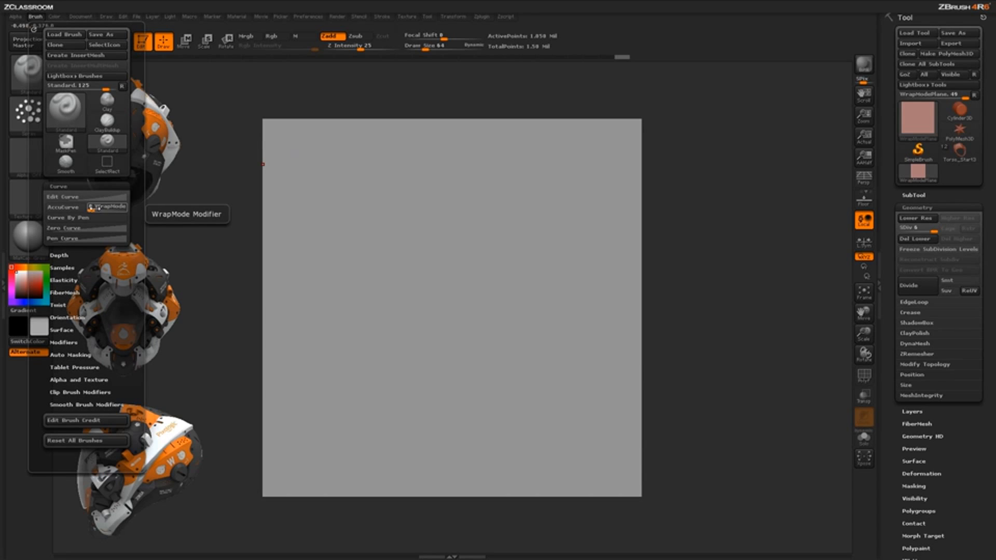
pyautogui.moveTo(90, 208); pyautogui.dragTo(92, 210)
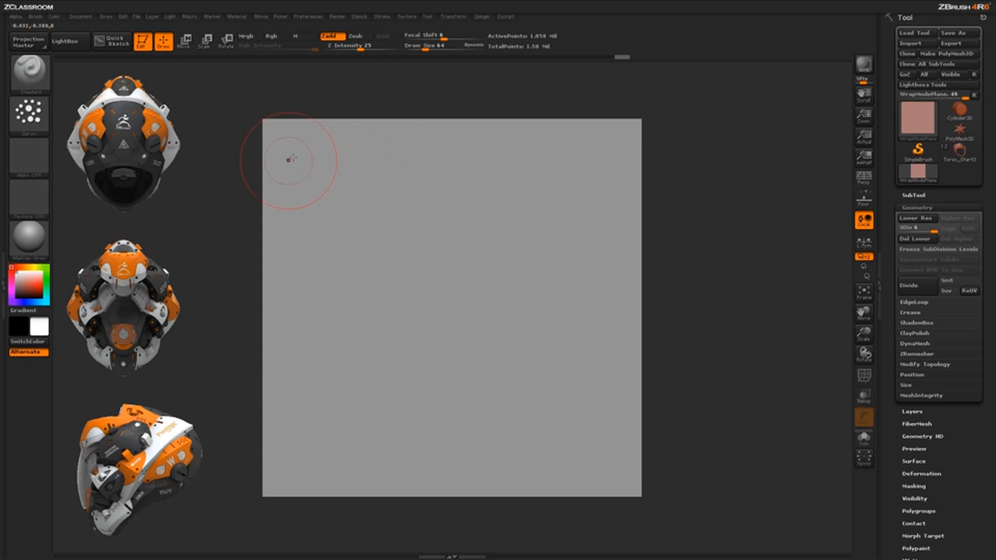
pyautogui.moveTo(285, 134)
pyautogui.mouseDown()
pyautogui.moveTo(278, 126)
pyautogui.moveTo(291, 306)
pyautogui.moveTo(415, 488)
pyautogui.mouseUp()
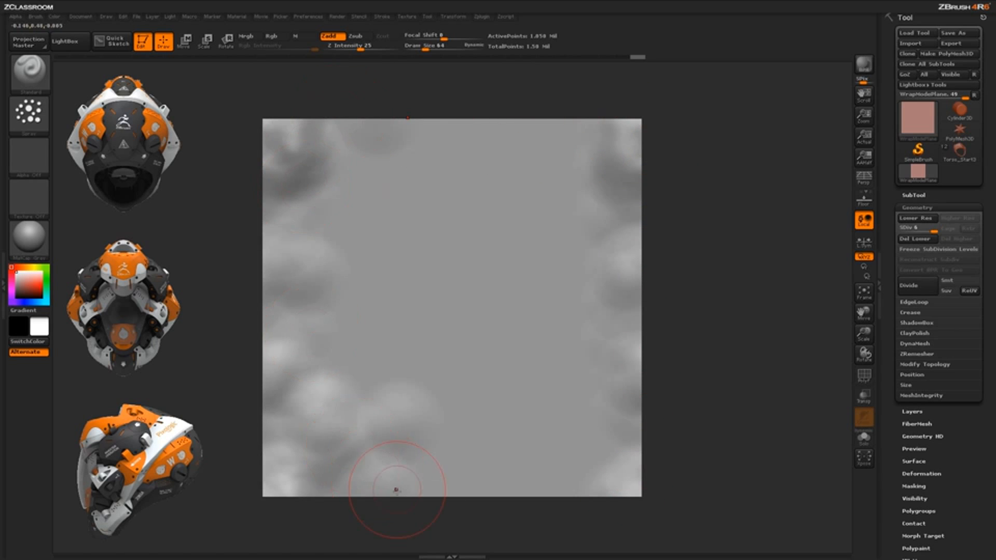
pyautogui.hotkey('ctrl', 'z')
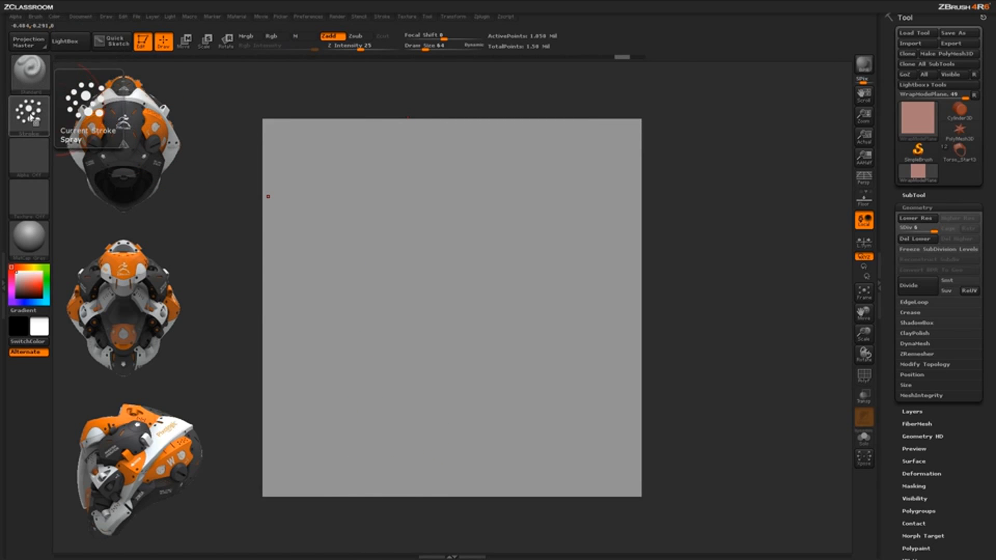
# Load Alpha 09 into the Standard brush and spray overlapping ring strokes until the whole plane is textured
pyautogui.click(36, 161)
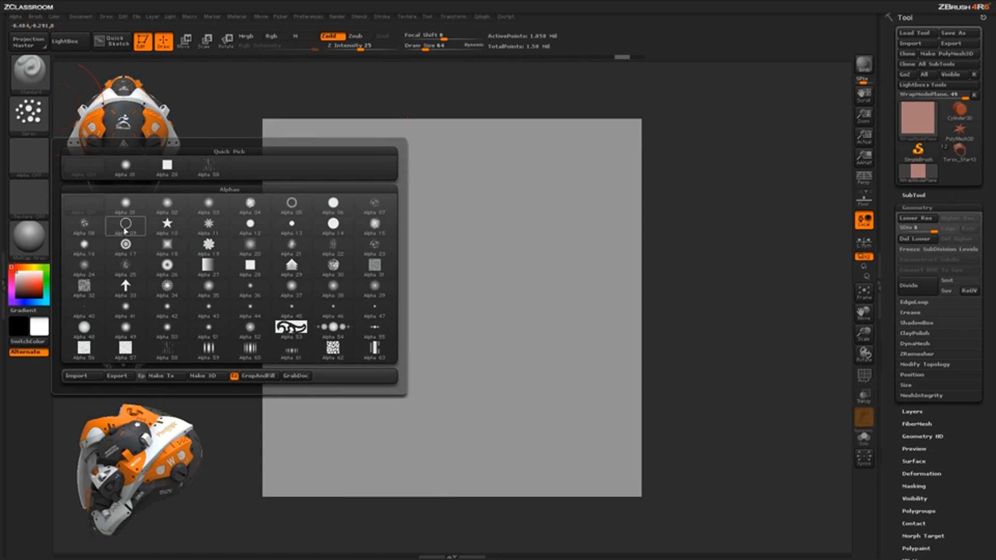
pyautogui.click(130, 228)
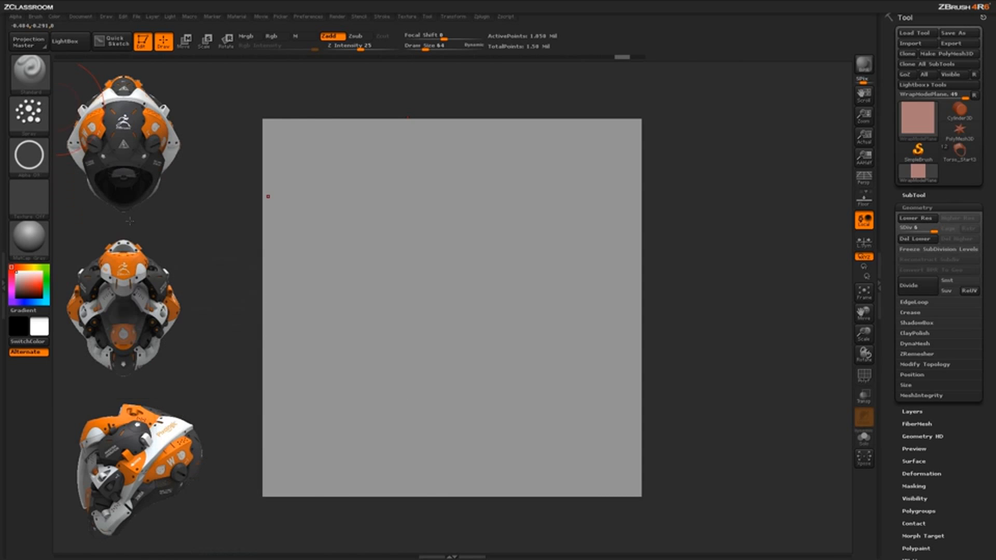
pyautogui.moveTo(281, 139)
pyautogui.mouseDown()
pyautogui.moveTo(293, 173)
pyautogui.moveTo(374, 171)
pyautogui.moveTo(298, 342)
pyautogui.moveTo(431, 182)
pyautogui.moveTo(327, 373)
pyautogui.moveTo(477, 197)
pyautogui.moveTo(316, 446)
pyautogui.moveTo(519, 291)
pyautogui.moveTo(363, 456)
pyautogui.moveTo(405, 472)
pyautogui.moveTo(550, 394)
pyautogui.moveTo(519, 447)
pyautogui.moveTo(597, 446)
pyautogui.moveTo(602, 373)
pyautogui.moveTo(570, 249)
pyautogui.moveTo(578, 179)
pyautogui.moveTo(418, 249)
pyautogui.moveTo(368, 247)
pyautogui.moveTo(293, 285)
pyautogui.moveTo(293, 220)
pyautogui.moveTo(321, 146)
pyautogui.moveTo(345, 197)
pyautogui.mouseUp()
pyautogui.moveTo(314, 260)
pyautogui.mouseDown()
pyautogui.moveTo(381, 267)
pyautogui.moveTo(371, 366)
pyautogui.moveTo(441, 353)
pyautogui.moveTo(413, 415)
pyautogui.moveTo(464, 443)
pyautogui.moveTo(552, 358)
pyautogui.moveTo(568, 192)
pyautogui.moveTo(337, 430)
pyautogui.moveTo(312, 332)
pyautogui.moveTo(501, 156)
pyautogui.moveTo(452, 155)
pyautogui.moveTo(592, 148)
pyautogui.moveTo(607, 244)
pyautogui.moveTo(601, 400)
pyautogui.moveTo(503, 441)
pyautogui.moveTo(332, 461)
pyautogui.mouseUp()
pyautogui.moveTo(263, 416); pyautogui.dragTo(291, 276)
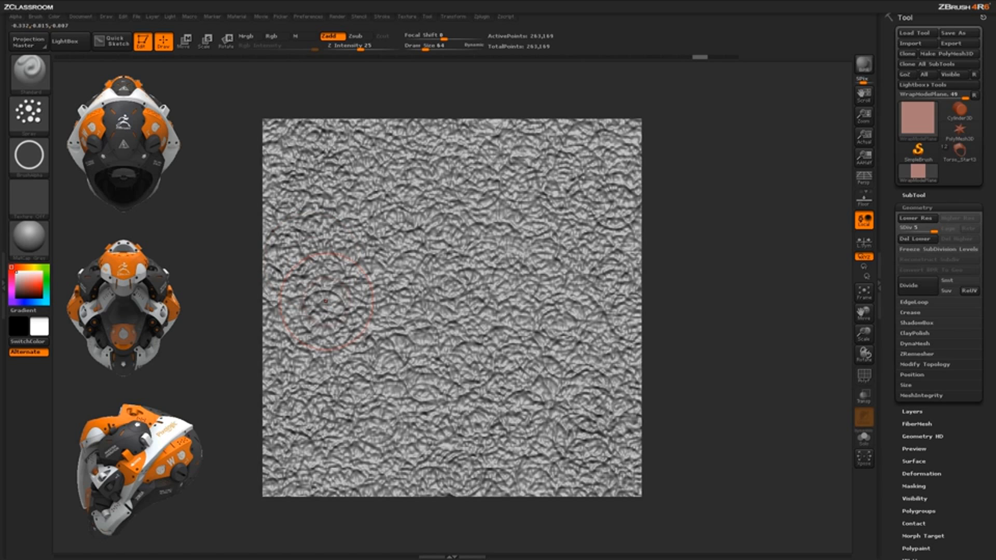
pyautogui.moveTo(467, 312)
pyautogui.mouseDown()
pyautogui.moveTo(316, 324)
pyautogui.moveTo(361, 248)
pyautogui.mouseUp()
pyautogui.moveTo(498, 260)
pyautogui.mouseDown()
pyautogui.moveTo(415, 315)
pyautogui.moveTo(483, 223)
pyautogui.moveTo(382, 187)
pyautogui.moveTo(372, 152)
pyautogui.moveTo(454, 139)
pyautogui.mouseUp()
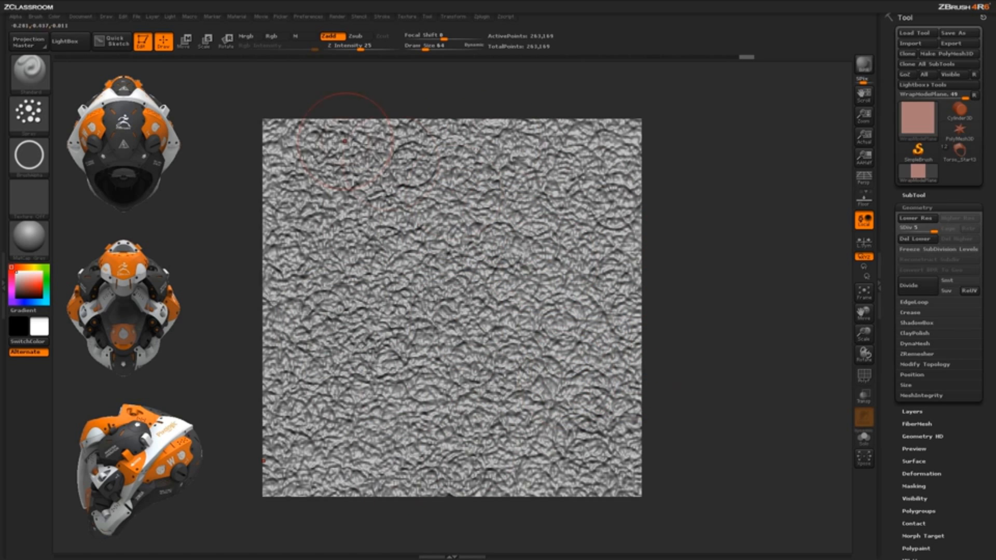
# Grab a new alpha from the document showing the sculpted, wrapped plane
pyautogui.click(16, 17)
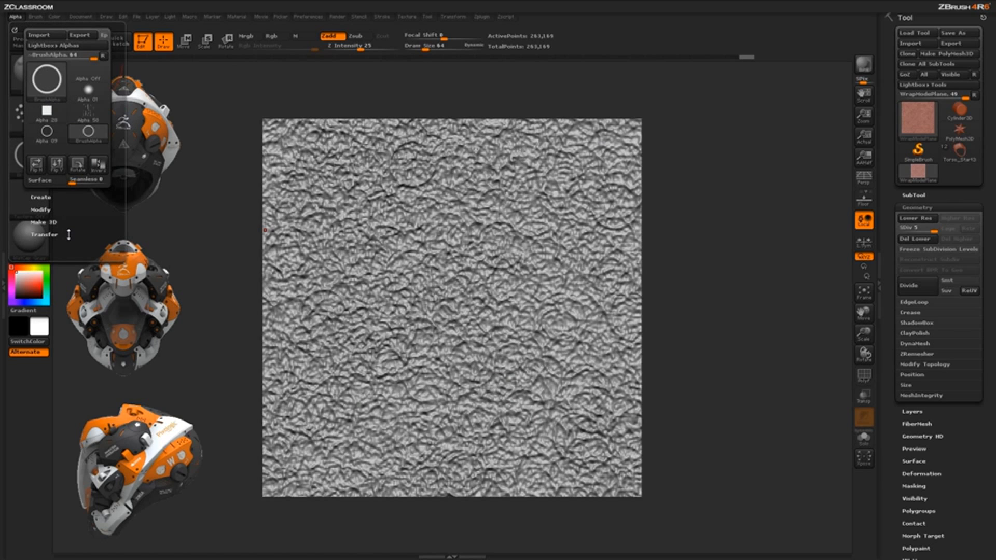
pyautogui.click(43, 235)
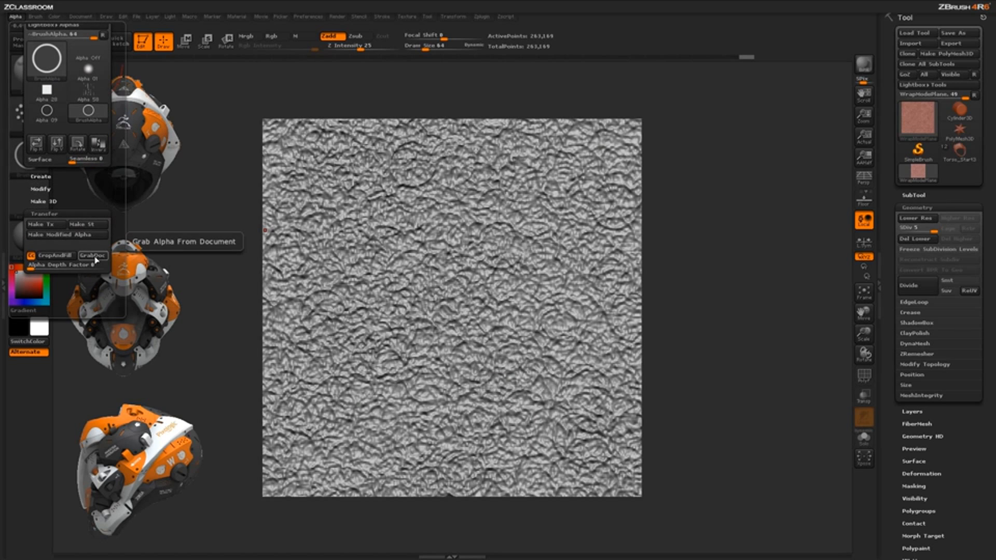
pyautogui.click(96, 256)
pyautogui.moveTo(48, 135)
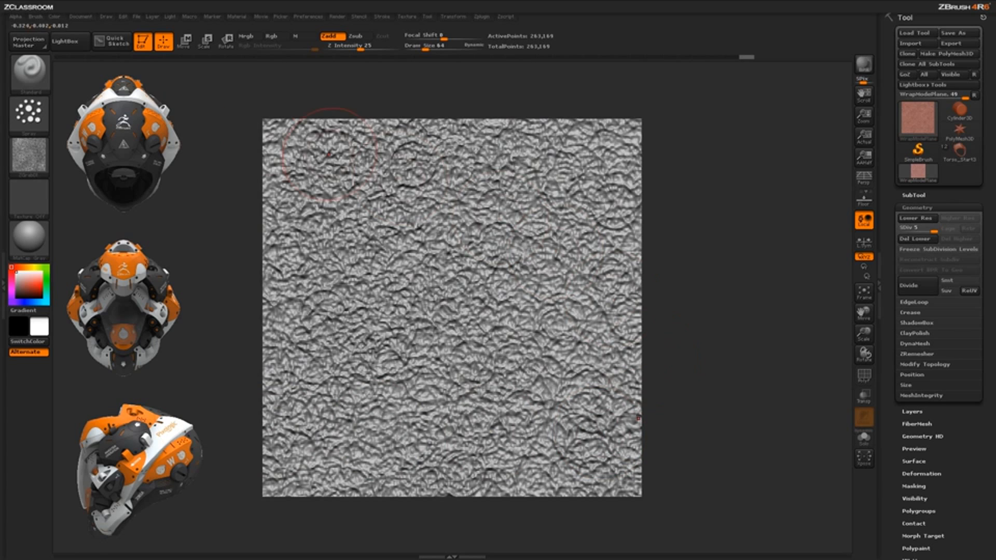
# Create a new document with WSize enabled, discarding changes to the current one
pyautogui.click(81, 17)
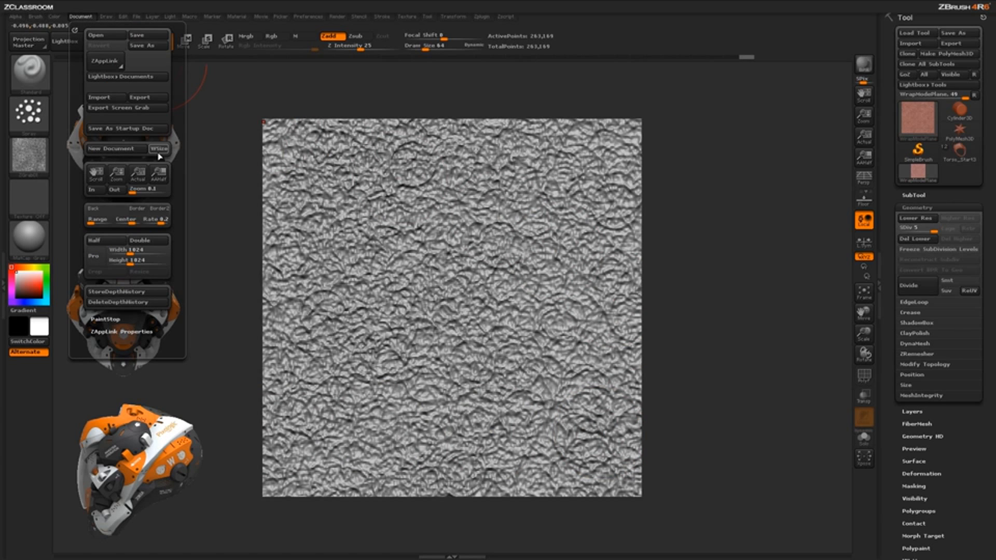
pyautogui.click(110, 149)
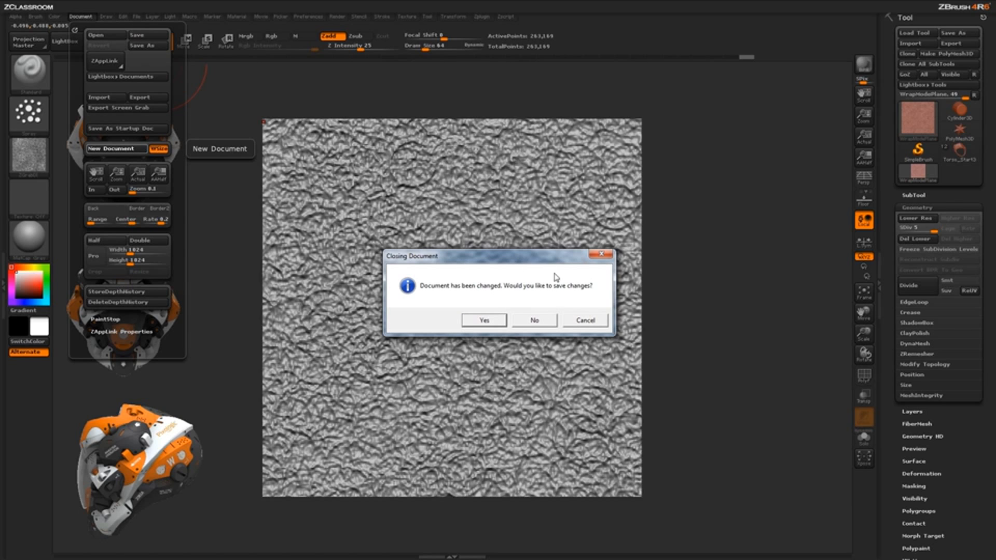
pyautogui.click(535, 320)
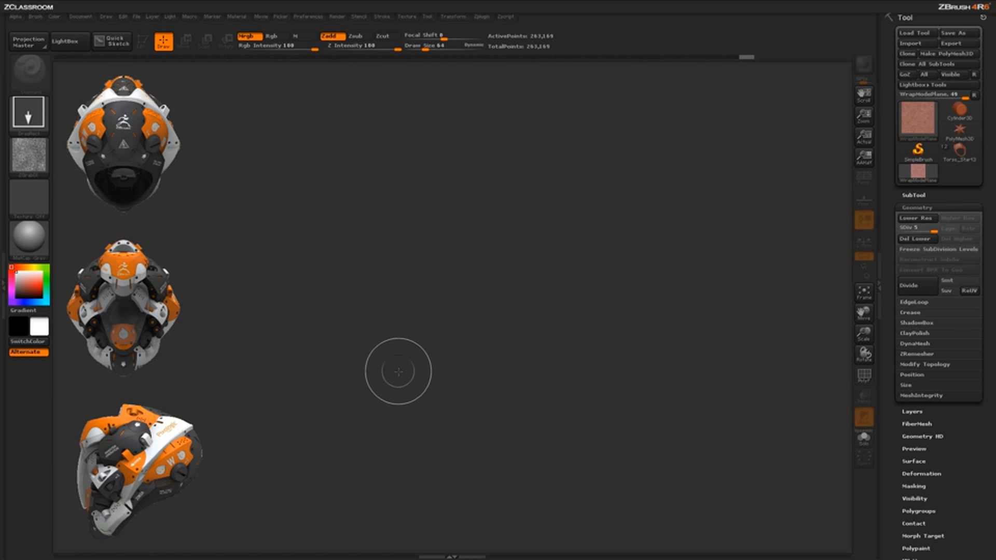
# Place the Torso_Start3 helmet bust on the canvas in Edit mode and turn it to a three-quarter view
pyautogui.click(960, 151)
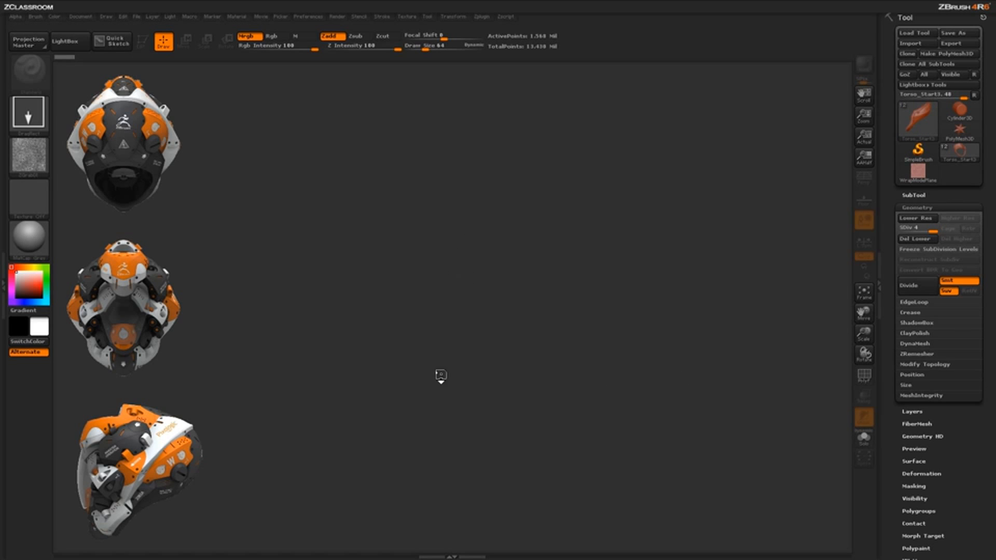
pyautogui.moveTo(442, 430); pyautogui.dragTo(442, 489)
pyautogui.click(145, 45)
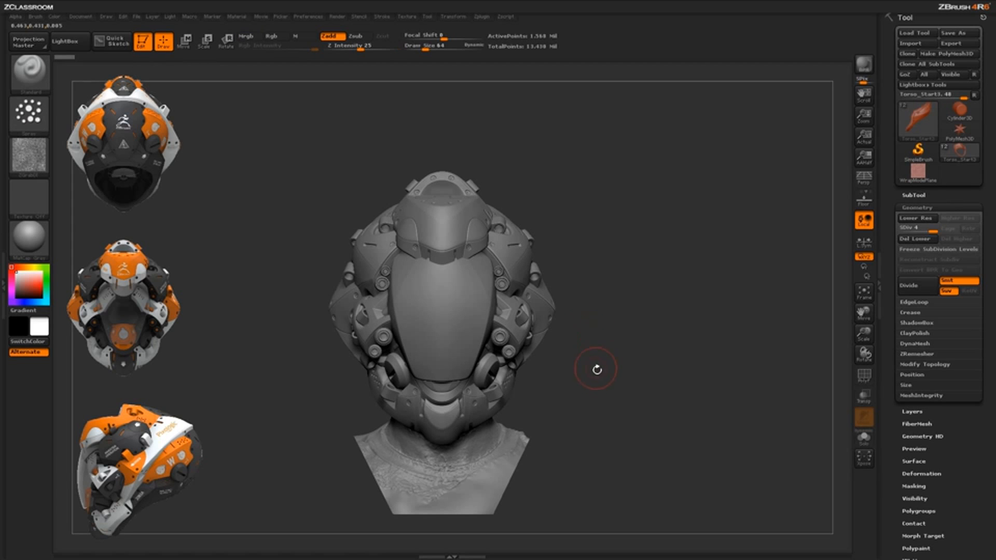
pyautogui.keyDown('alt'); pyautogui.moveTo(597, 369); pyautogui.dragTo(628, 386); pyautogui.keyUp('alt')
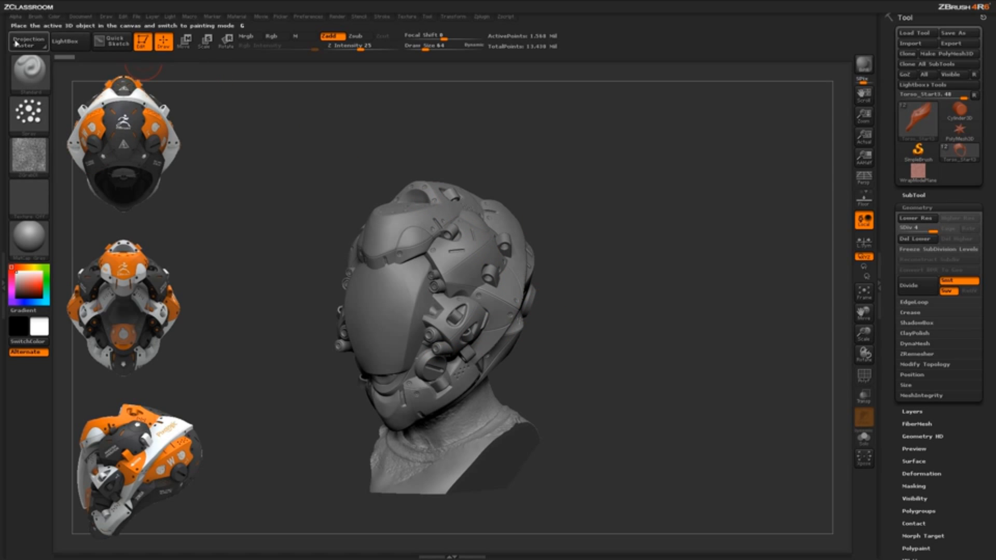
# Set the size for a new alpha to 1024 by 1024 and open NoiseMaker's NoisePlug pattern library
pyautogui.click(18, 20)
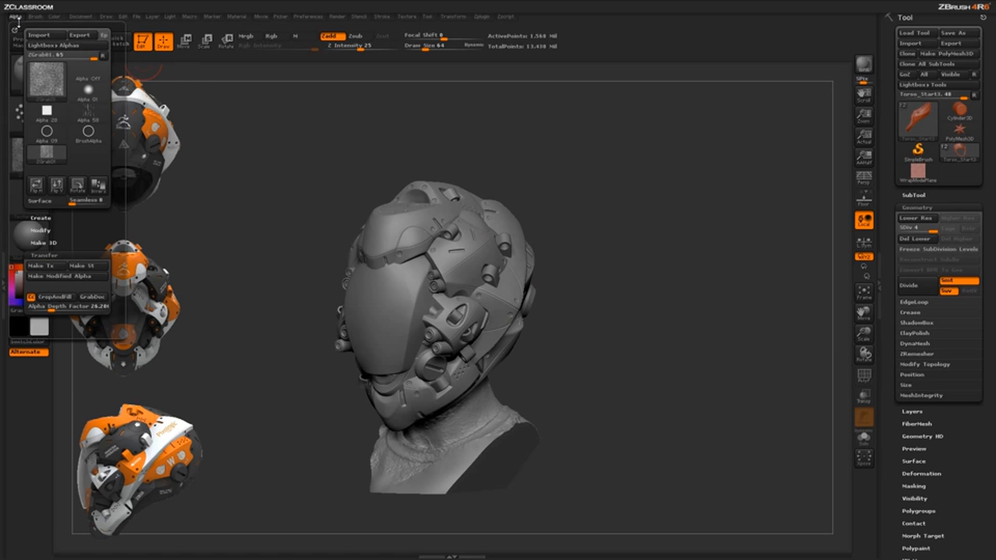
pyautogui.click(81, 218)
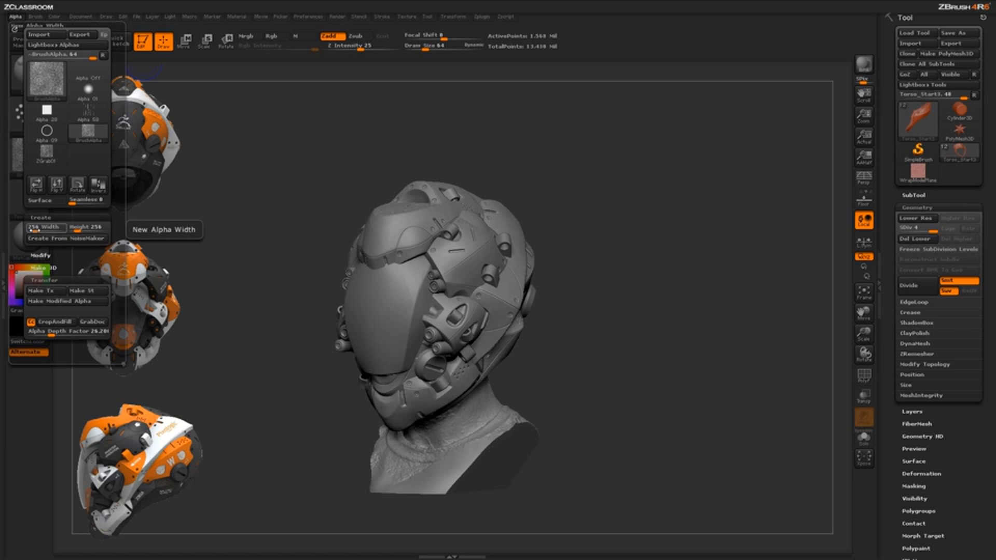
pyautogui.click(37, 229)
pyautogui.write('1024')
pyautogui.click(80, 228)
pyautogui.write('1024')
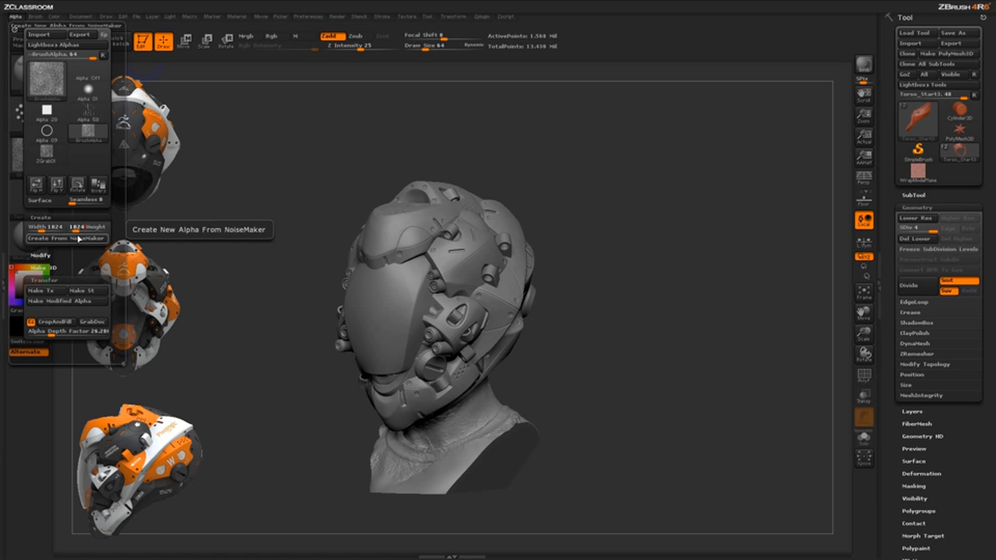
pyautogui.click(81, 229)
pyautogui.click(83, 239)
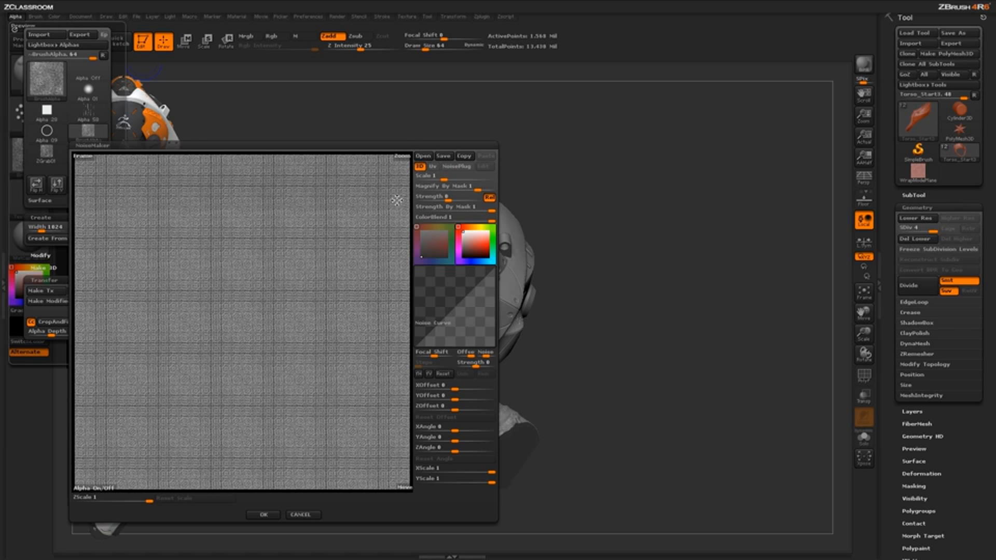
pyautogui.click(458, 167)
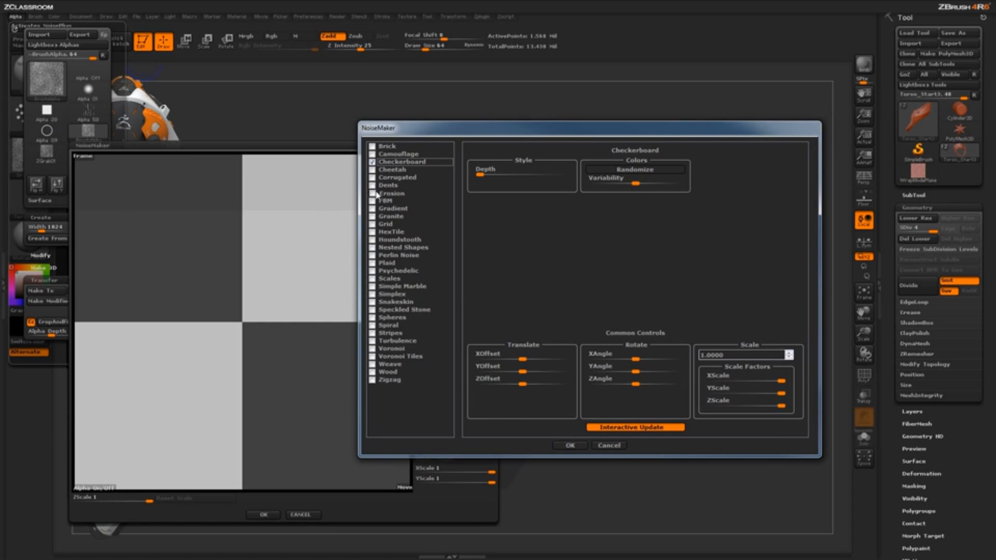
# Preview a range of NoisePlug patterns, including Cheetah, HexTile, Nested Shapes, Scales and Speckled Stone
pyautogui.click(373, 170)
pyautogui.click(373, 177)
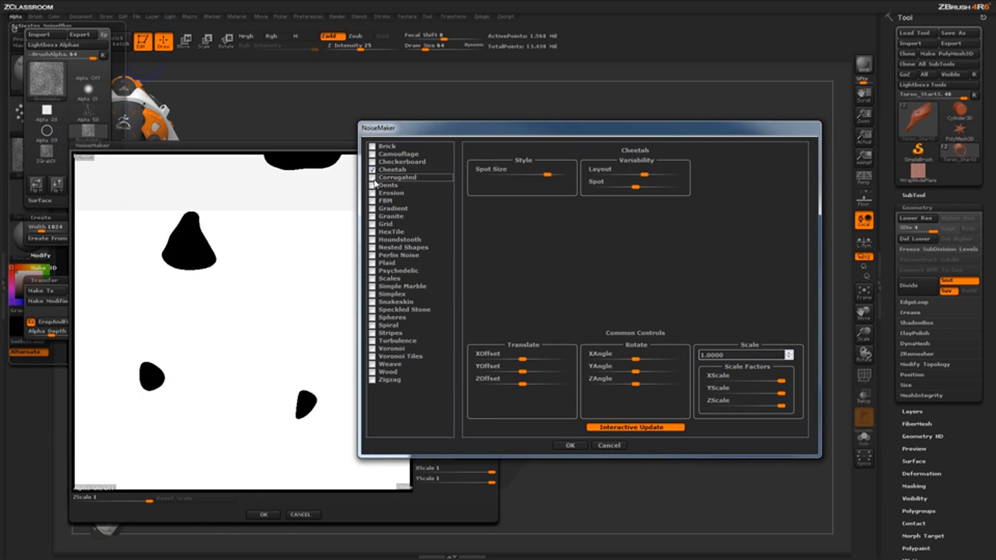
pyautogui.click(372, 209)
pyautogui.click(372, 232)
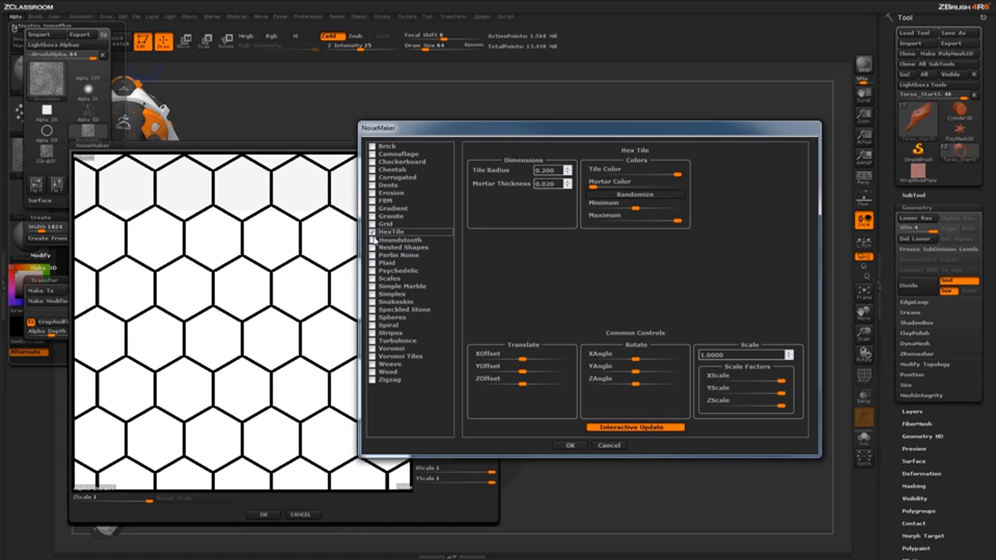
pyautogui.click(373, 240)
pyautogui.click(373, 247)
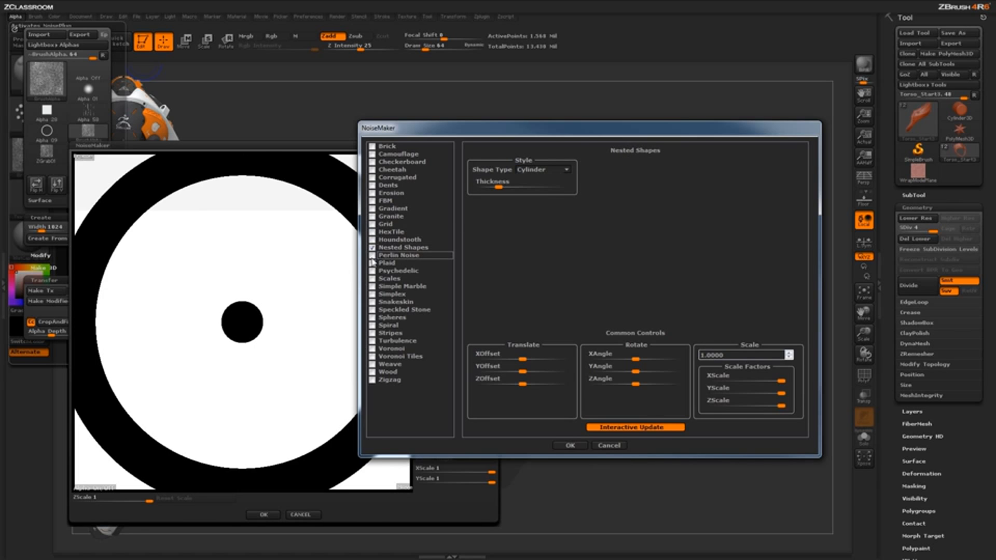
pyautogui.click(373, 255)
pyautogui.click(372, 271)
pyautogui.click(373, 286)
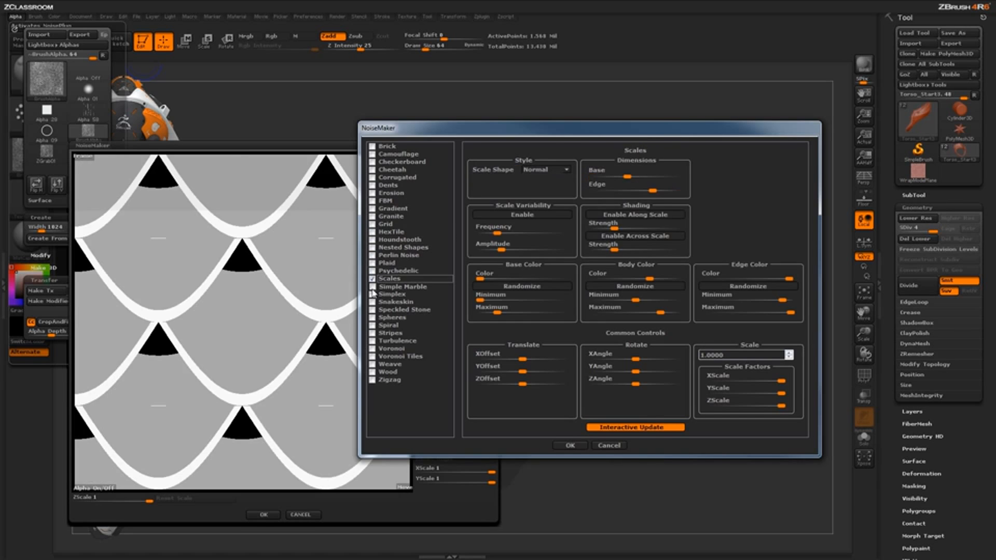
pyautogui.click(373, 294)
pyautogui.click(373, 310)
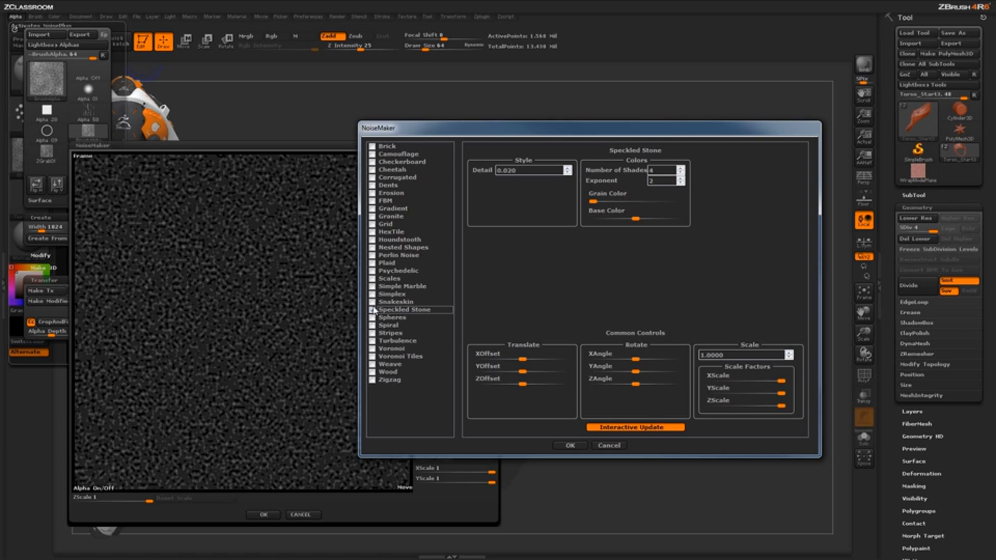
# Create the alpha from the Stripes pattern with the Triangle shape and a scale of 0.5
pyautogui.click(372, 333)
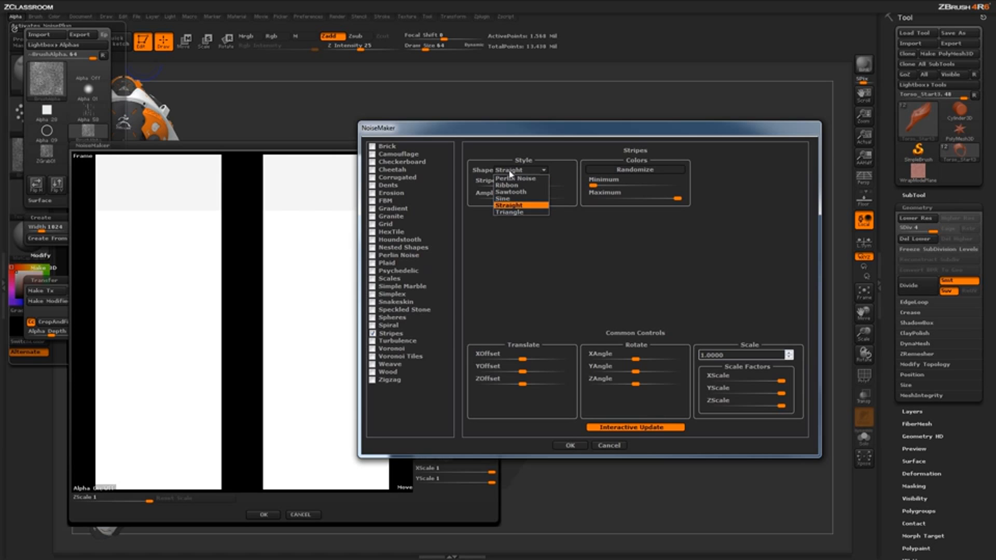
pyautogui.click(508, 212)
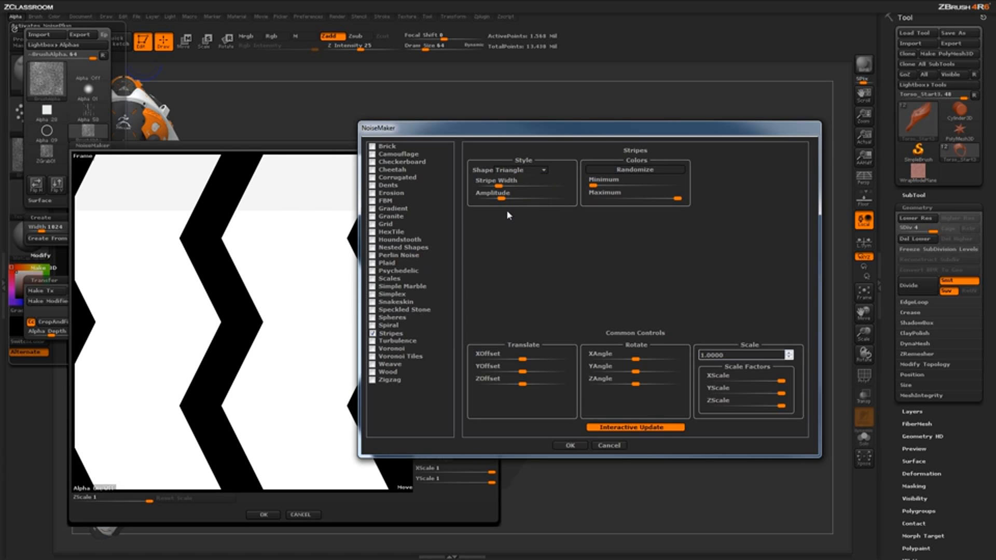
pyautogui.moveTo(503, 127); pyautogui.dragTo(607, 86)
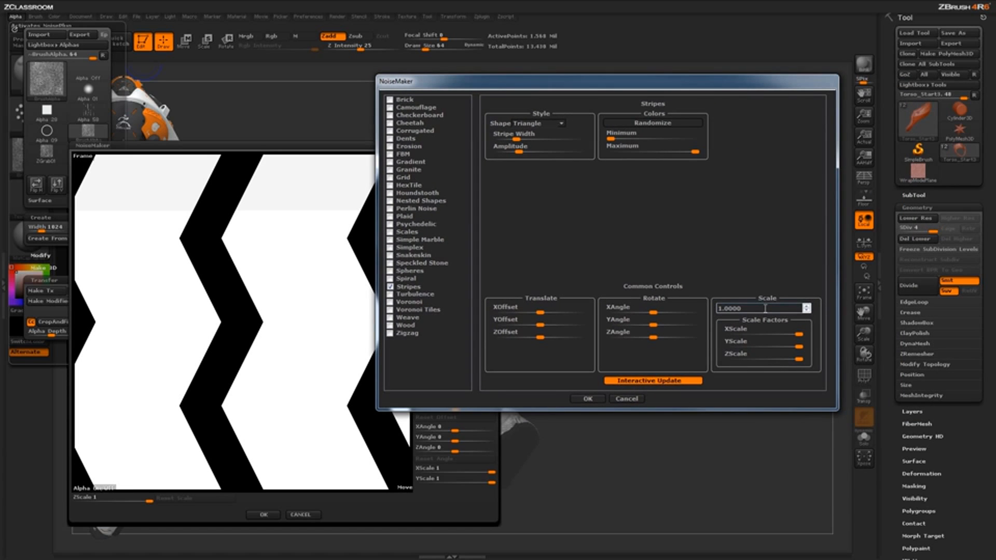
pyautogui.moveTo(765, 308); pyautogui.dragTo(725, 310)
pyautogui.write('.5')
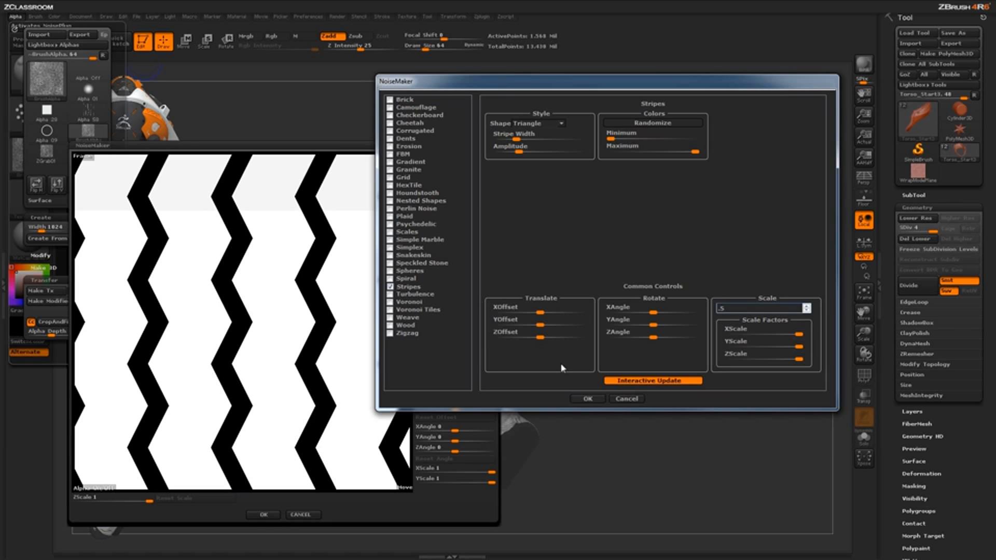
pyautogui.click(588, 399)
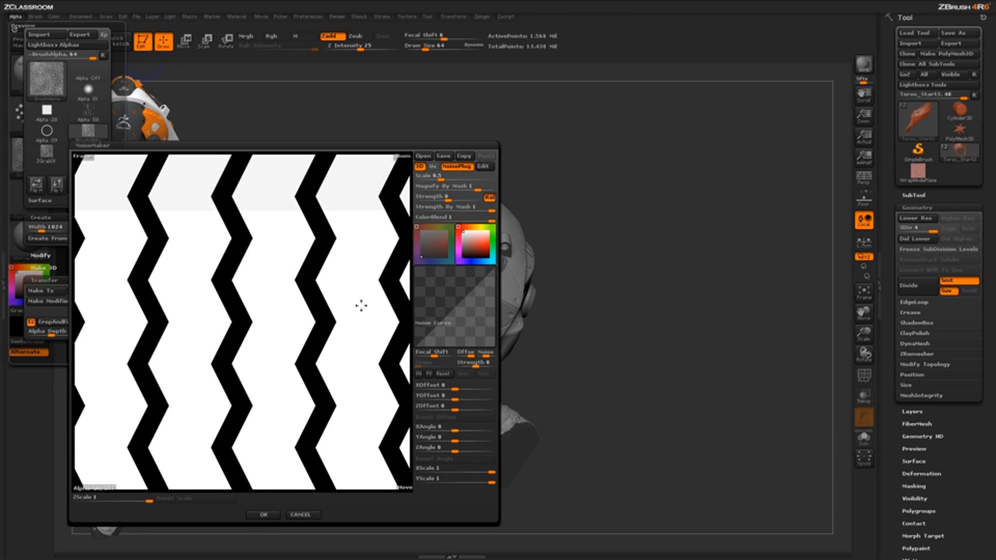
pyautogui.click(263, 514)
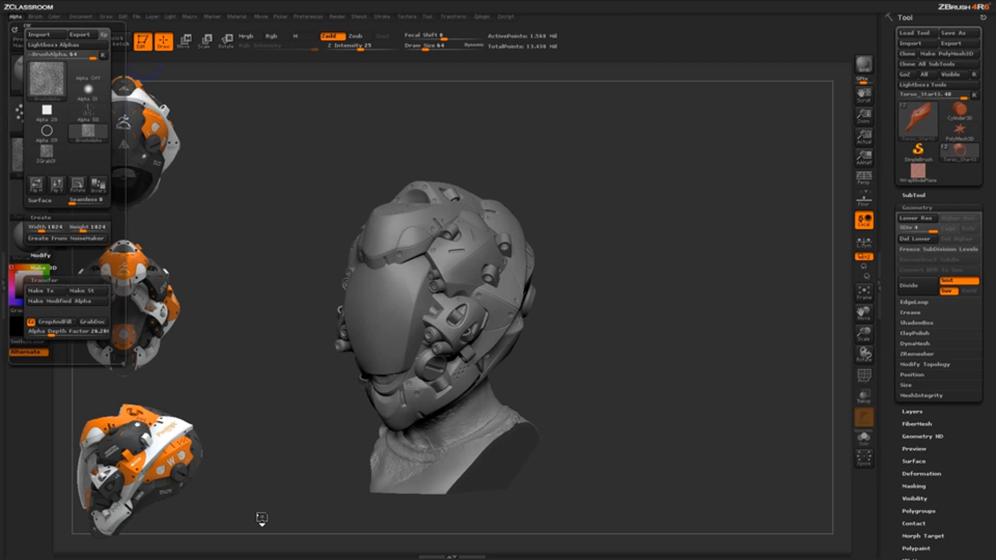
pyautogui.moveTo(43, 166)
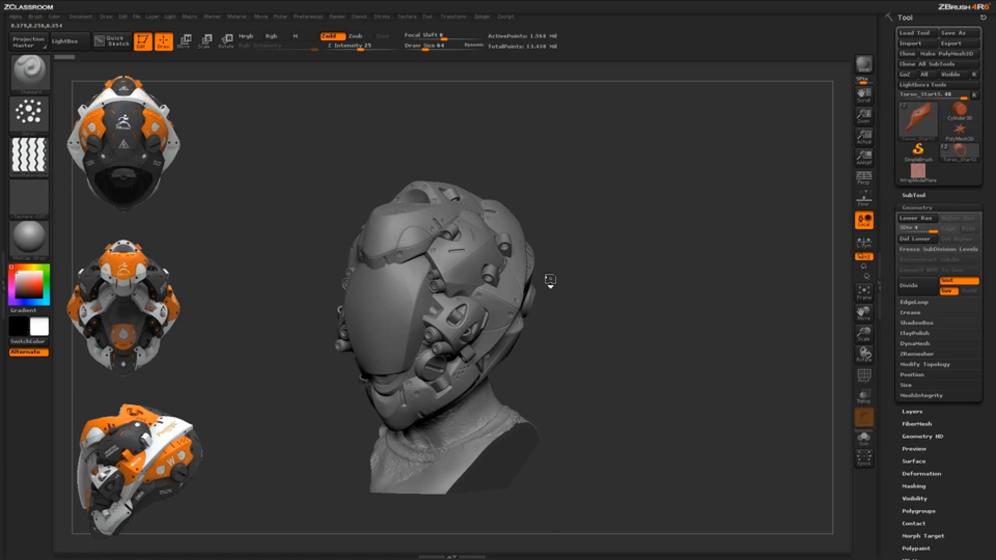
pyautogui.moveTo(550, 278); pyautogui.dragTo(550, 281)
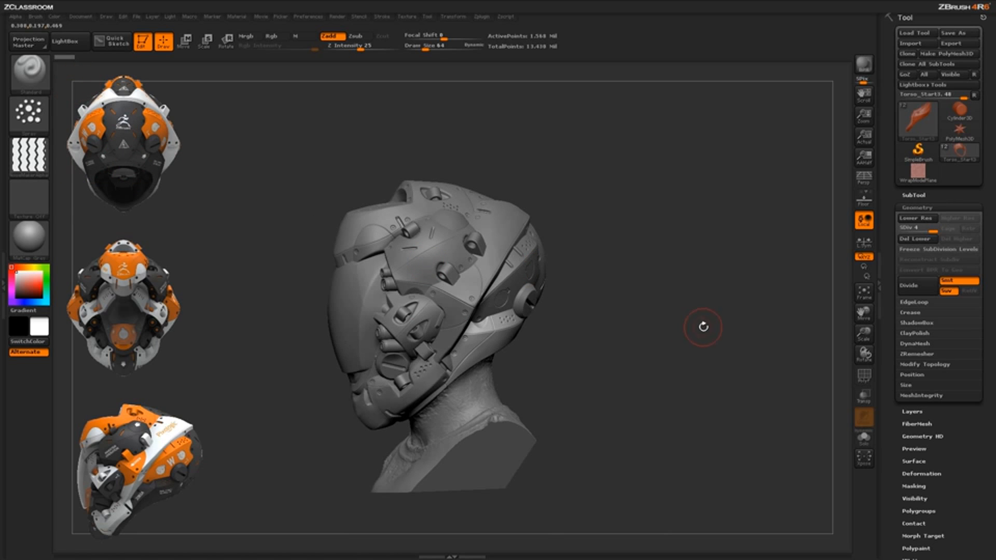
# Frame the helmet's lower side panel above the neck and set the brush stroke to DragRect
pyautogui.moveTo(702, 326); pyautogui.dragTo(574, 329)
pyautogui.moveTo(596, 381); pyautogui.dragTo(451, 324)
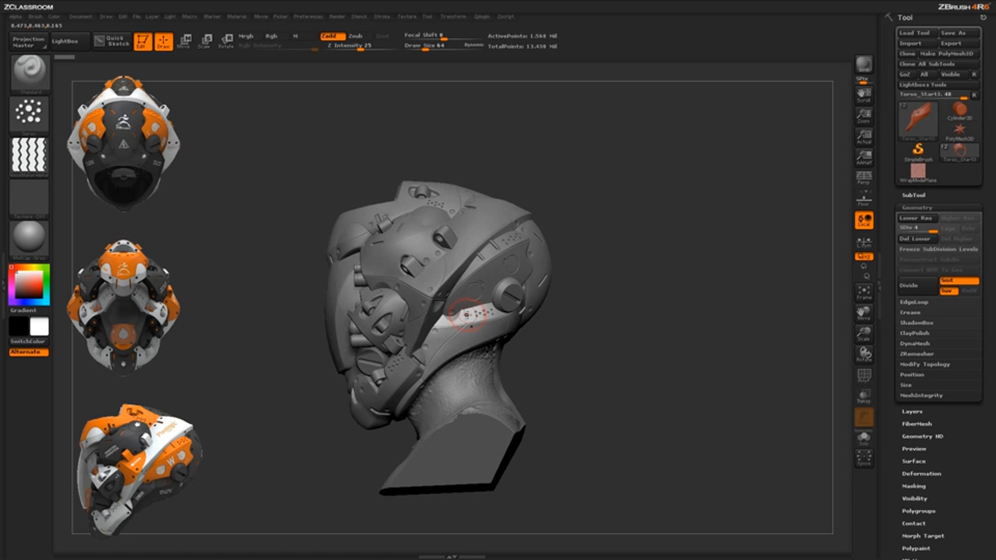
pyautogui.keyDown('alt'); pyautogui.moveTo(617, 364); pyautogui.dragTo(543, 408); pyautogui.keyUp('alt')
pyautogui.keyDown('alt'); pyautogui.moveTo(620, 436); pyautogui.dragTo(400, 412); pyautogui.keyUp('alt')
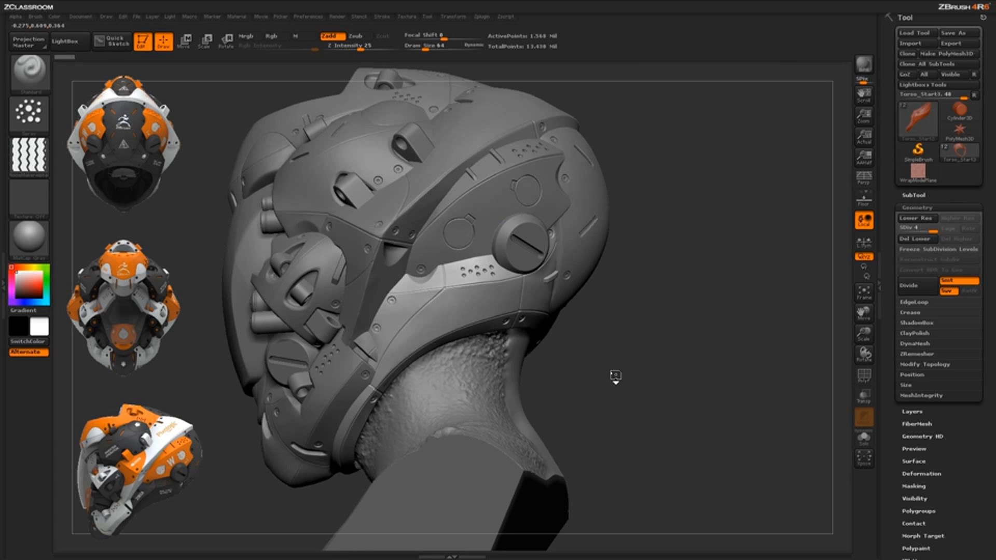
pyautogui.moveTo(614, 375); pyautogui.dragTo(423, 306)
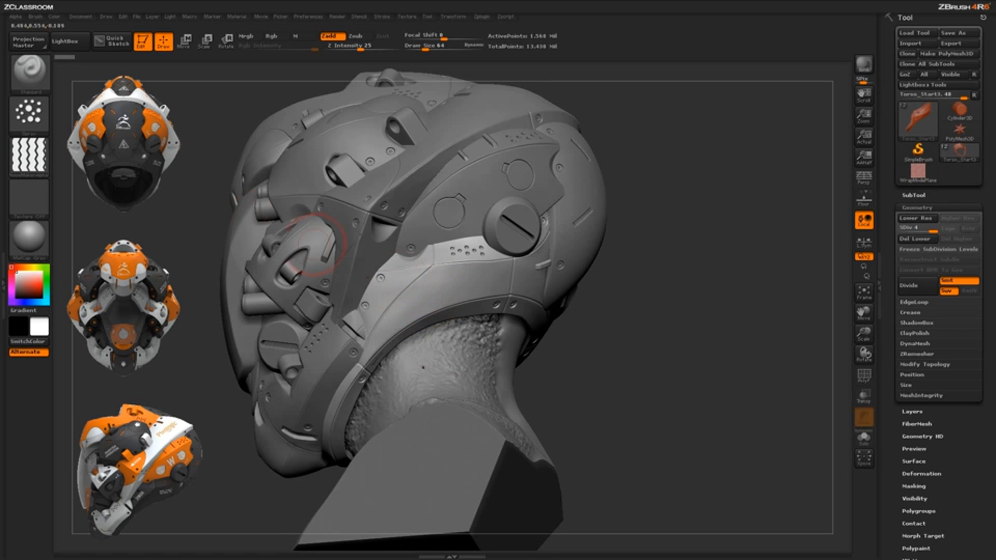
pyautogui.click(31, 117)
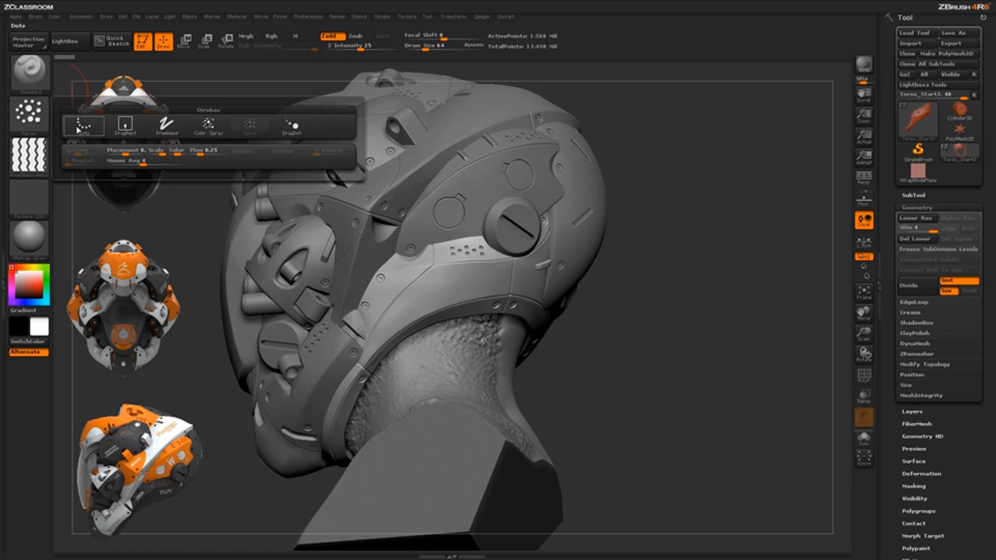
pyautogui.click(127, 127)
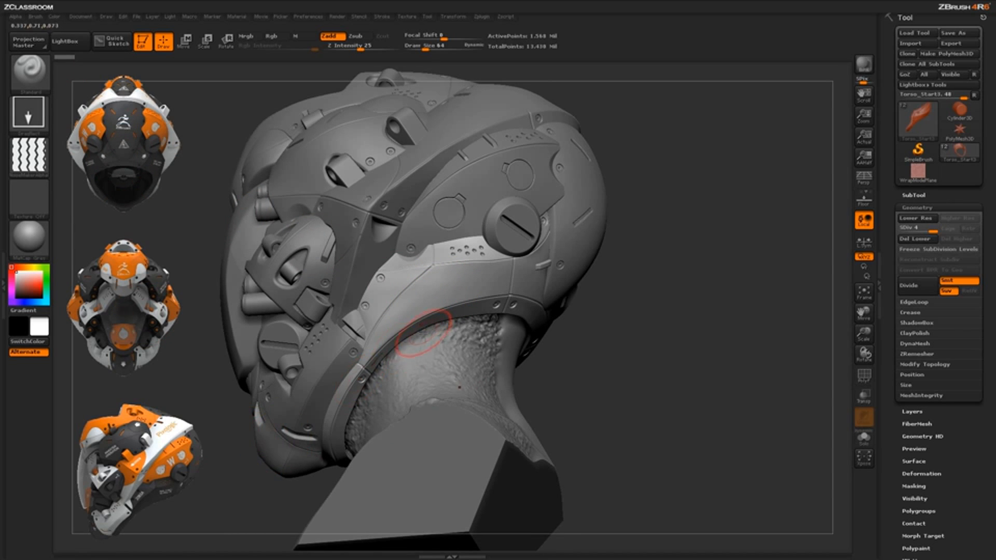
# Try the stripes alpha on the helmet's lower side panel and undo the strokes
pyautogui.moveTo(392, 314); pyautogui.dragTo(460, 310)
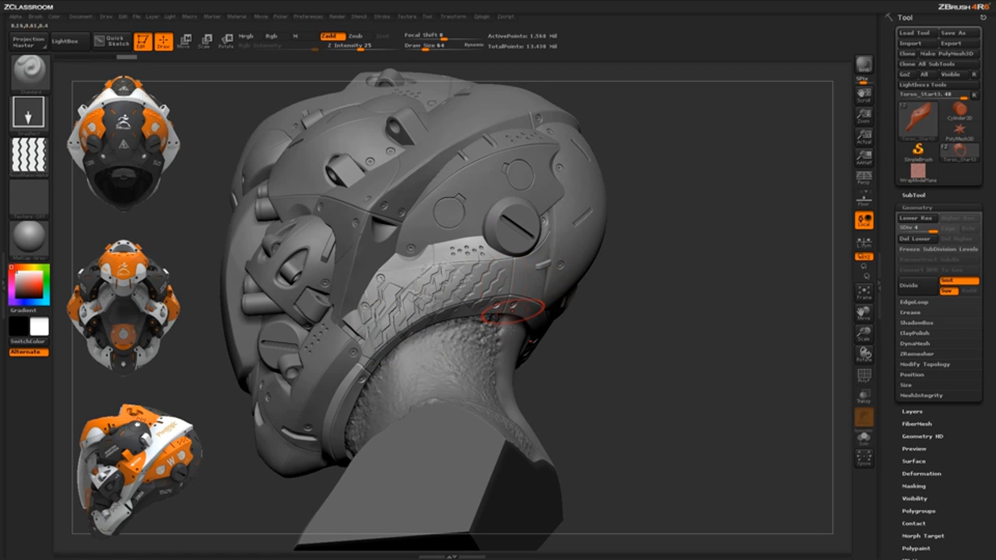
pyautogui.hotkey('ctrl', 'z')
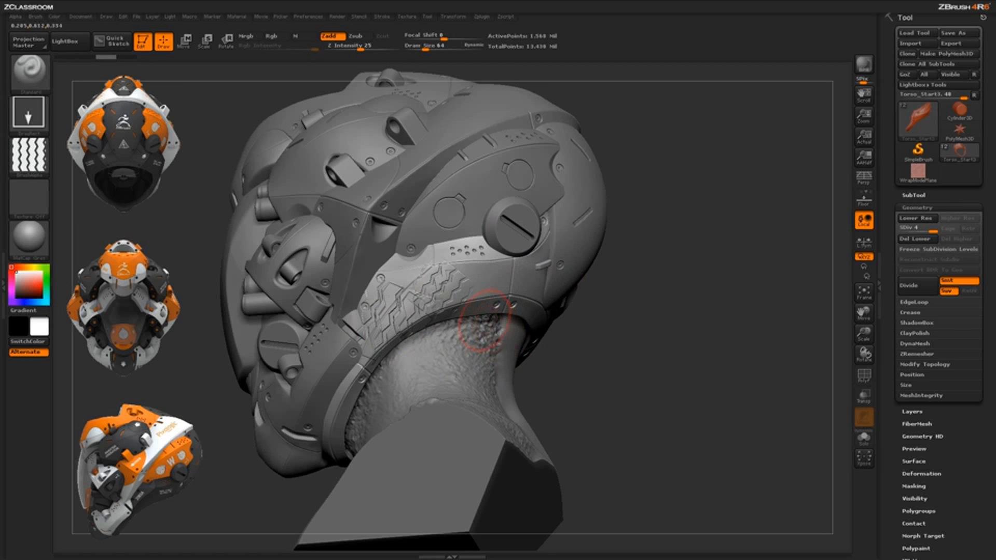
pyautogui.hotkey('ctrl', 'z')
pyautogui.hotkey('ctrl', 'z')
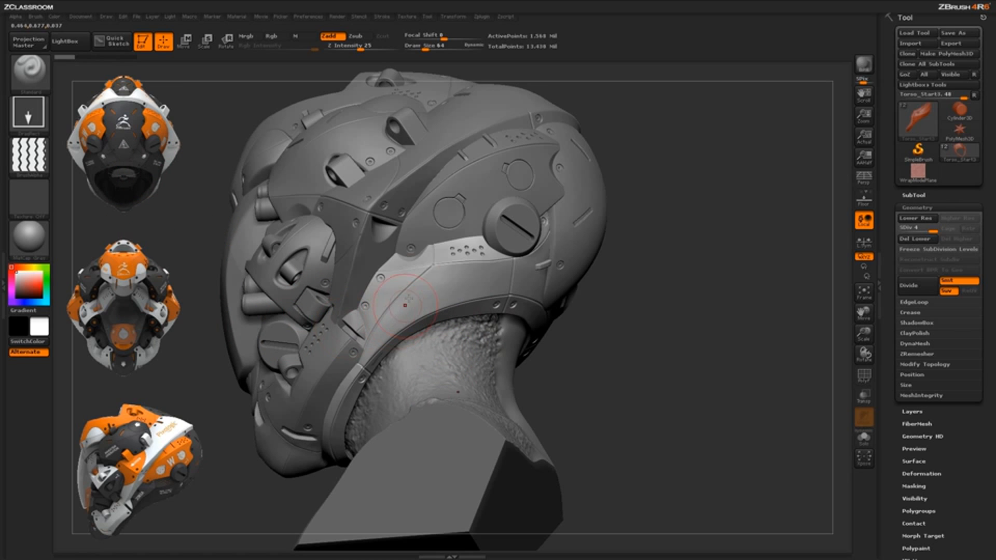
# Set the alpha's horizontal tiles to 20 and its vertical tiles to 20
pyautogui.moveTo(39, 164)
pyautogui.click(16, 16)
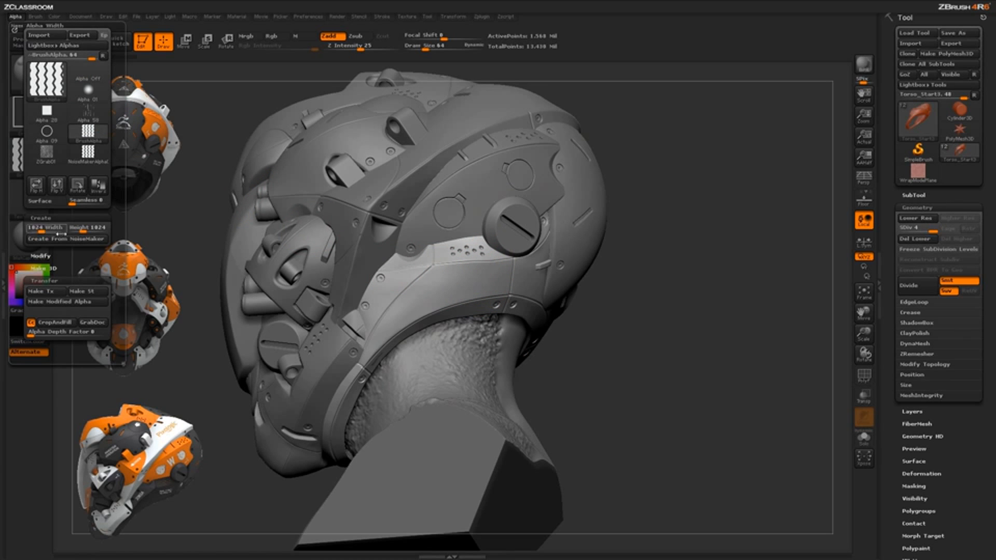
pyautogui.press('shift')
pyautogui.click(70, 255)
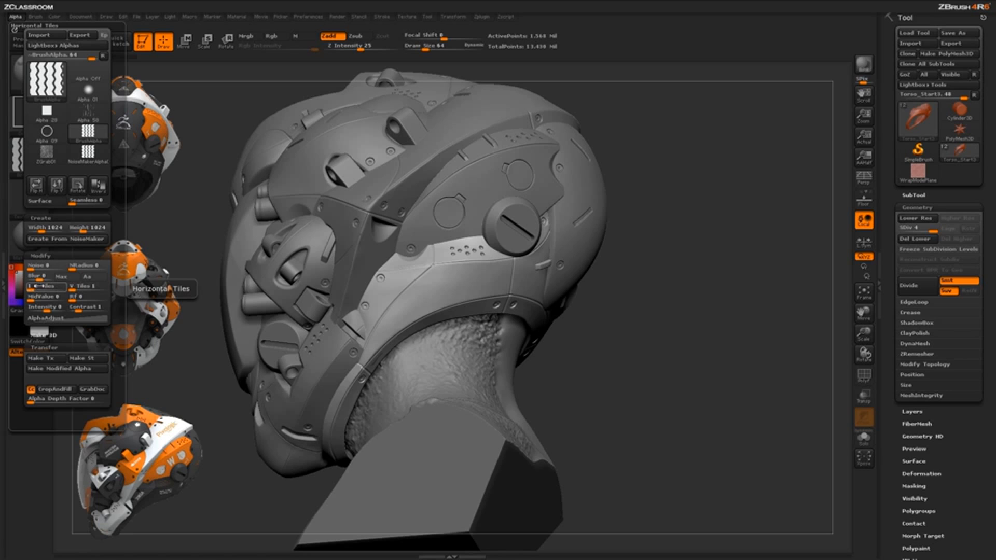
pyautogui.moveTo(33, 289); pyautogui.dragTo(54, 289)
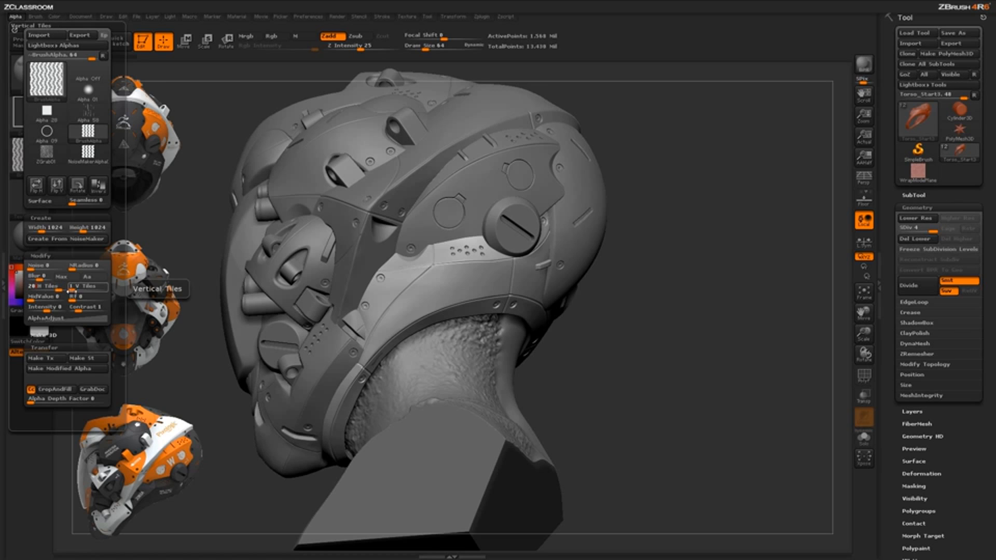
pyautogui.click(74, 288)
pyautogui.write('20')
pyautogui.press('Return')
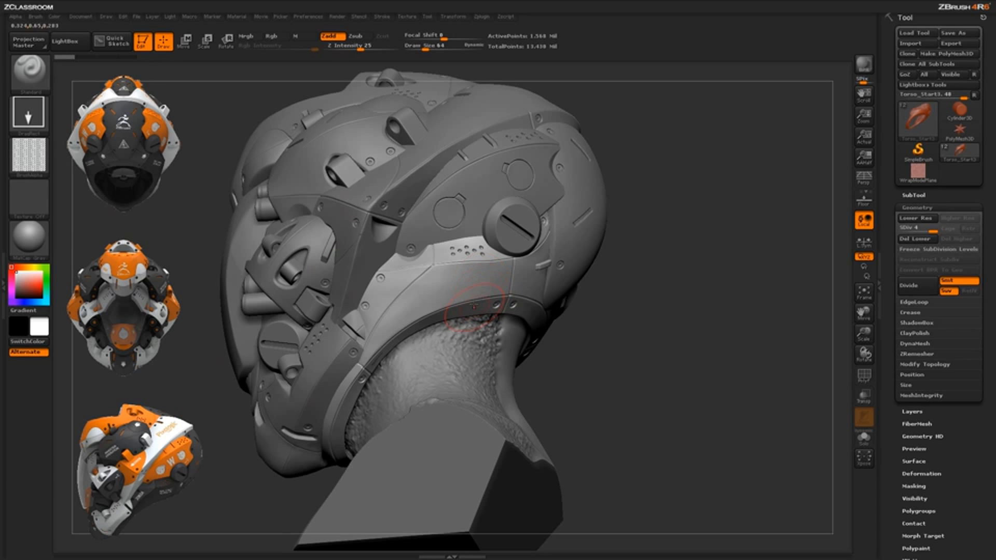
# Undo a test stamp of the tiled alpha, and set Z Intensity to 4 and Focal Shift to -100
pyautogui.moveTo(437, 291); pyautogui.dragTo(487, 108)
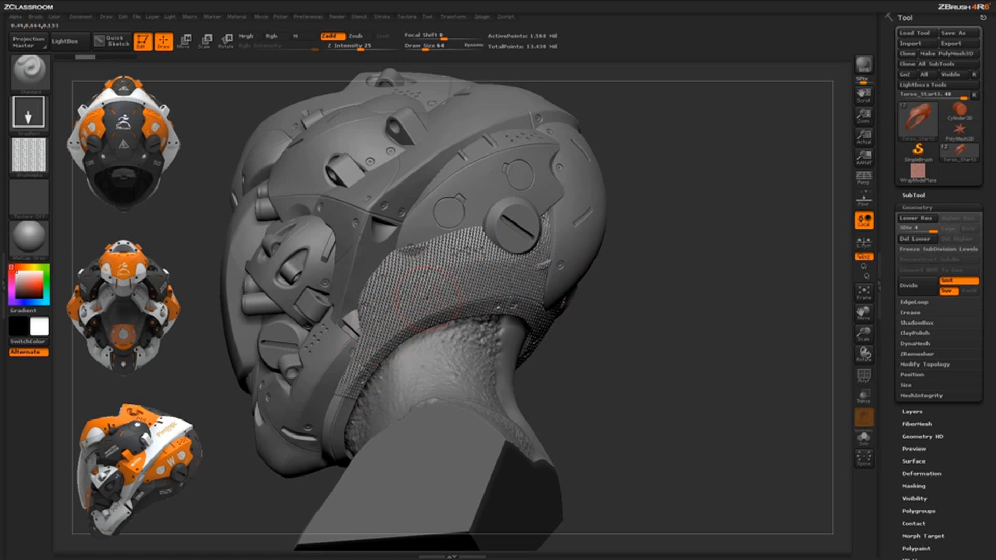
pyautogui.hotkey('ctrl', 'z')
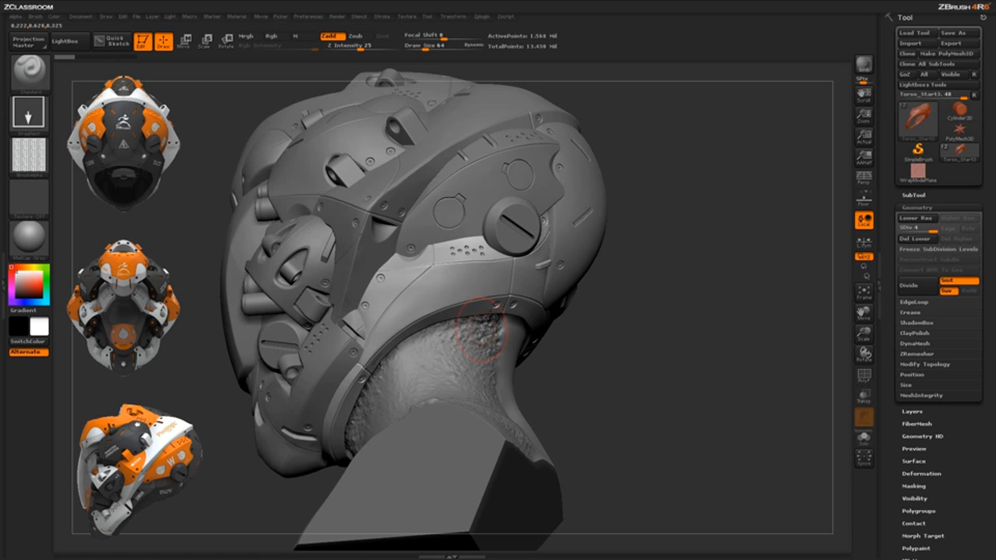
pyautogui.moveTo(357, 46); pyautogui.dragTo(337, 46)
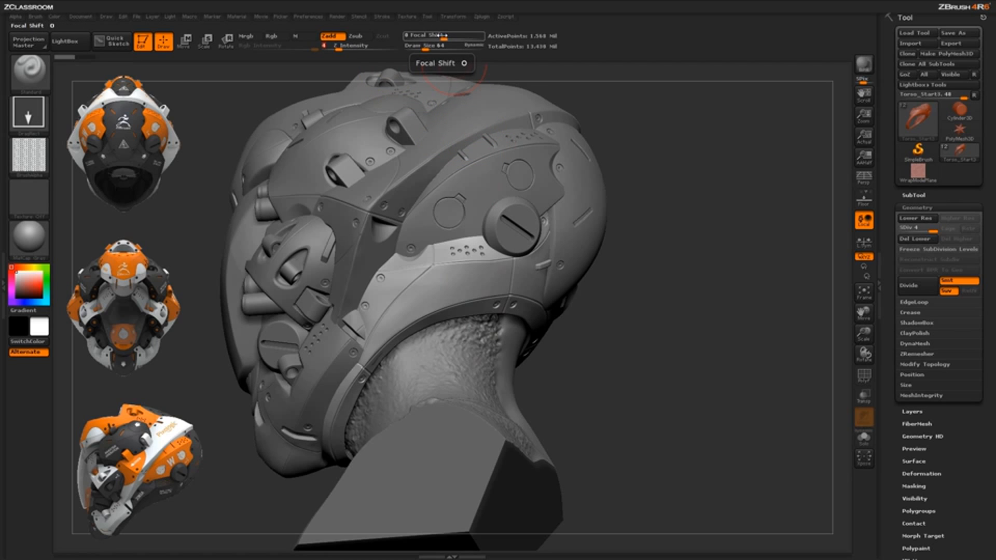
pyautogui.moveTo(439, 35); pyautogui.dragTo(414, 39)
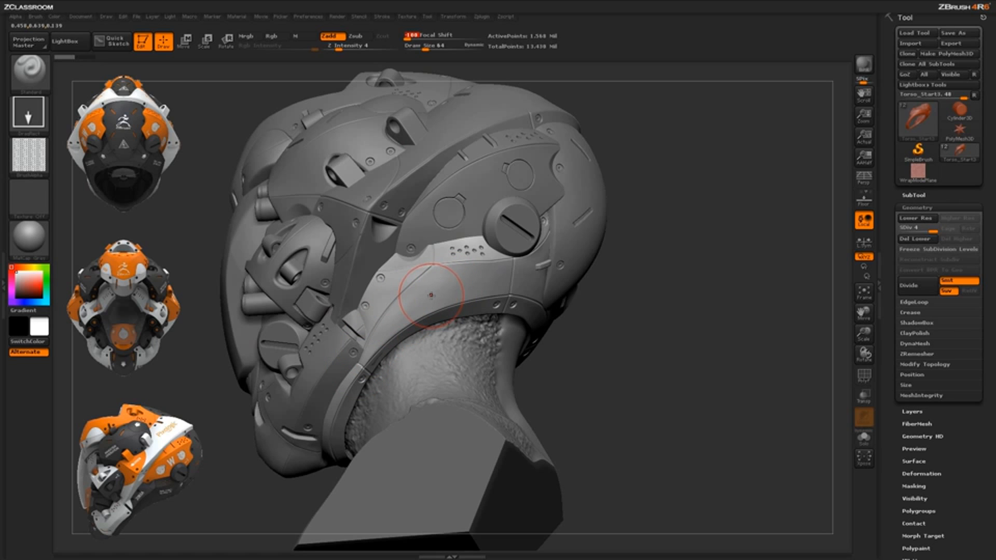
# Try the tiled alpha at the reduced intensity across the lower side panel and undo it
pyautogui.moveTo(431, 296); pyautogui.dragTo(459, 248)
pyautogui.moveTo(500, 133); pyautogui.dragTo(501, 126)
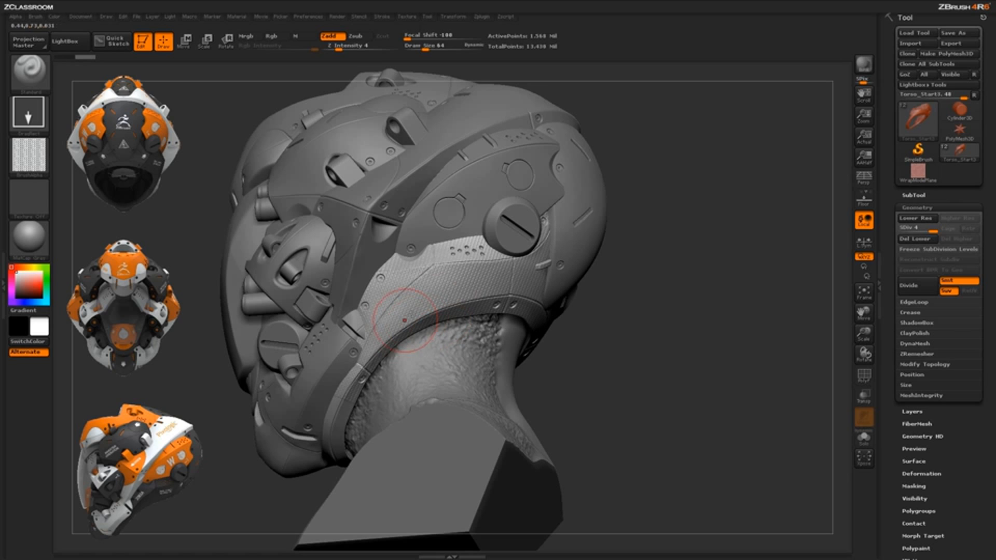
pyautogui.moveTo(643, 400)
pyautogui.mouseDown()
pyautogui.moveTo(603, 404)
pyautogui.moveTo(689, 398)
pyautogui.mouseUp()
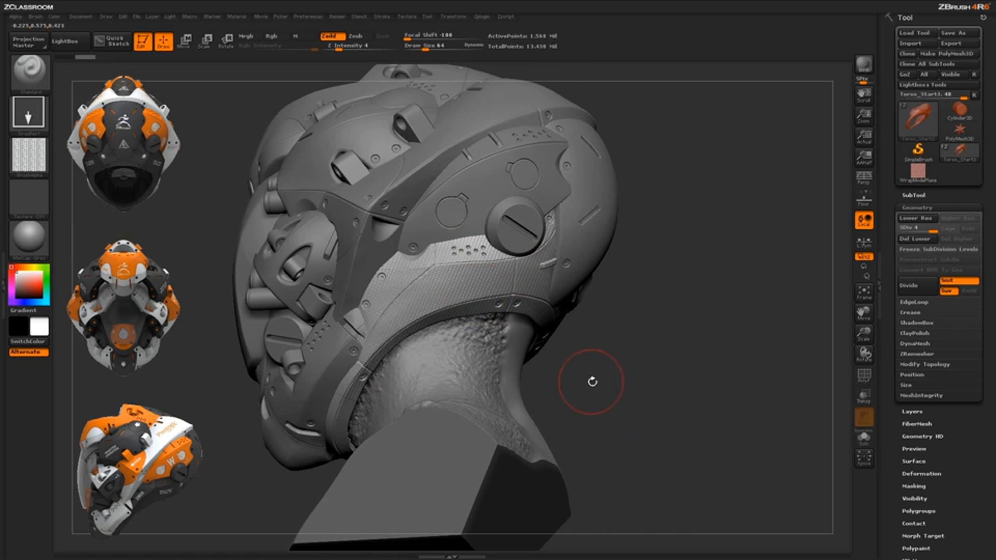
pyautogui.moveTo(593, 383); pyautogui.dragTo(608, 390)
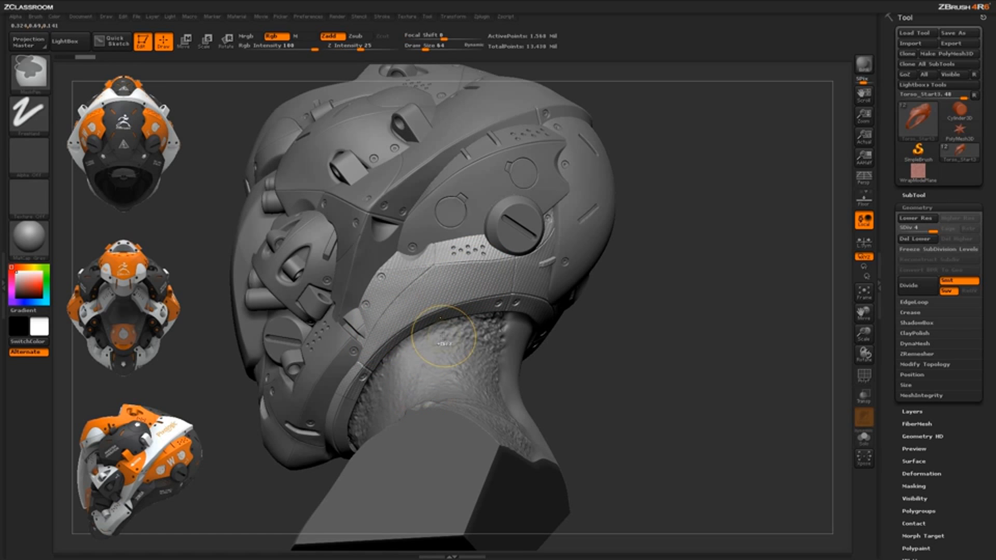
pyautogui.hotkey('ctrl', 'z')
# Set the Draw Size to 19 and paint a rough mask on the lower side panel
pyautogui.press('space')
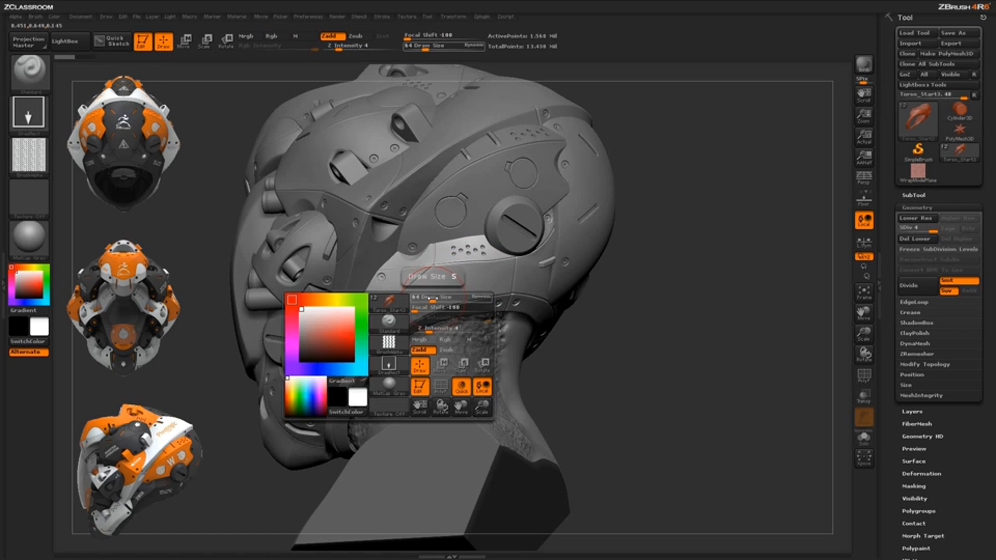
pyautogui.press('ctrl')
pyautogui.keyDown('ctrl'); pyautogui.moveTo(445, 281); pyautogui.dragTo(382, 330); pyautogui.keyUp('ctrl')
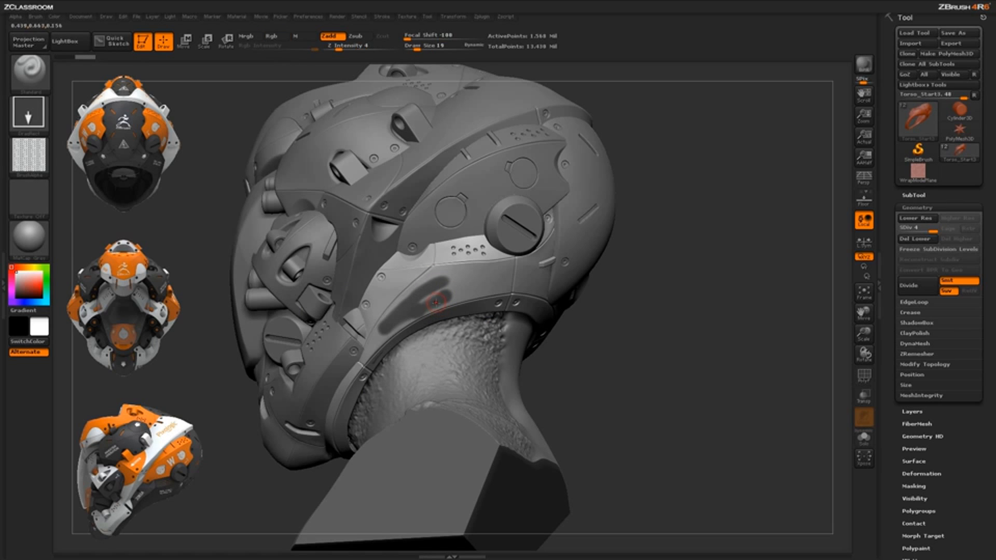
# Choose the MaskConvex brush and mask the whole lower side panel up to its seams
pyautogui.press('b')
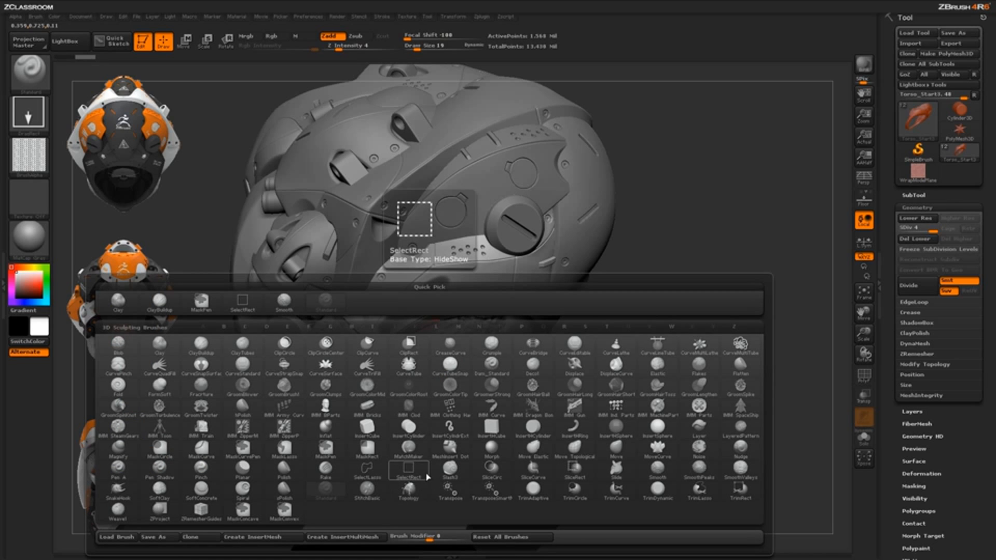
pyautogui.press('m')
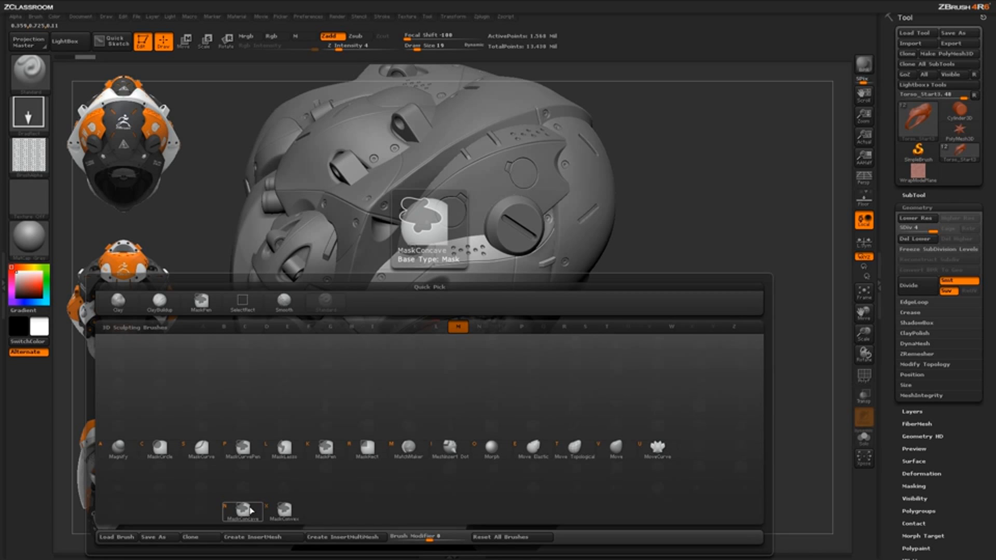
pyautogui.click(284, 511)
pyautogui.click(251, 530)
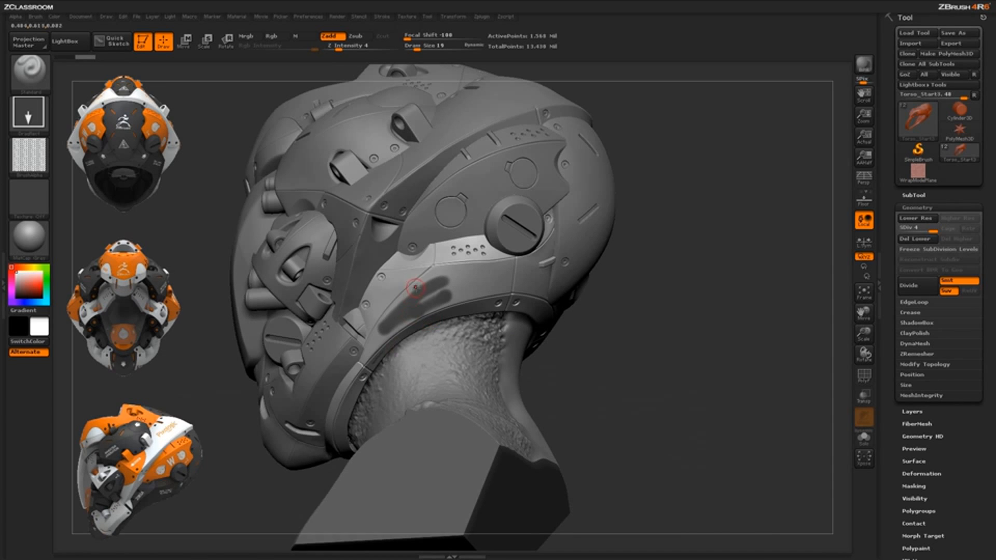
pyautogui.press('ctrl')
pyautogui.keyDown('ctrl'); pyautogui.moveTo(434, 276); pyautogui.dragTo(422, 283); pyautogui.keyUp('ctrl')
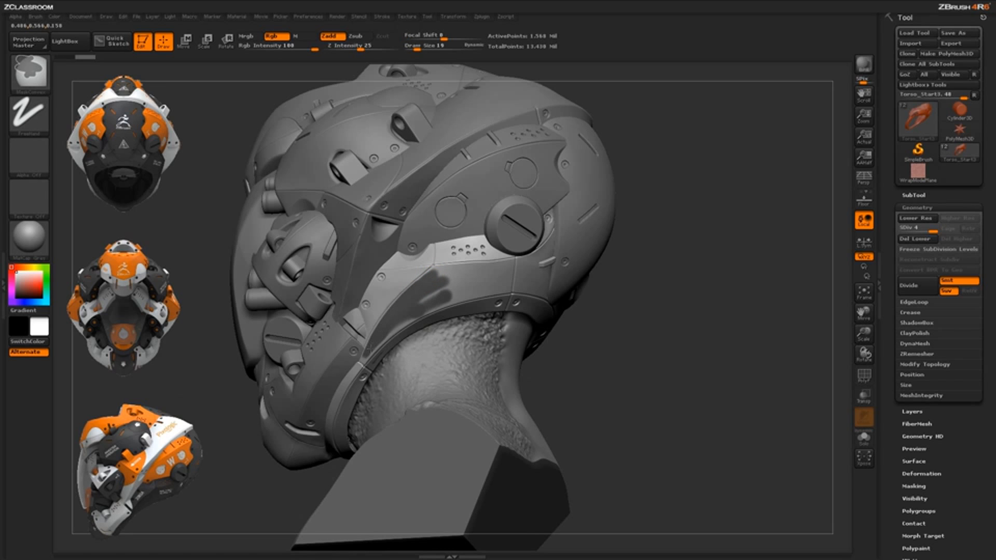
pyautogui.moveTo(439, 303)
pyautogui.keyDown('ctrl'); pyautogui.mouseDown()
pyautogui.moveTo(500, 289)
pyautogui.moveTo(502, 275)
pyautogui.moveTo(426, 282)
pyautogui.moveTo(499, 276)
pyautogui.mouseUp(); pyautogui.keyUp('ctrl')
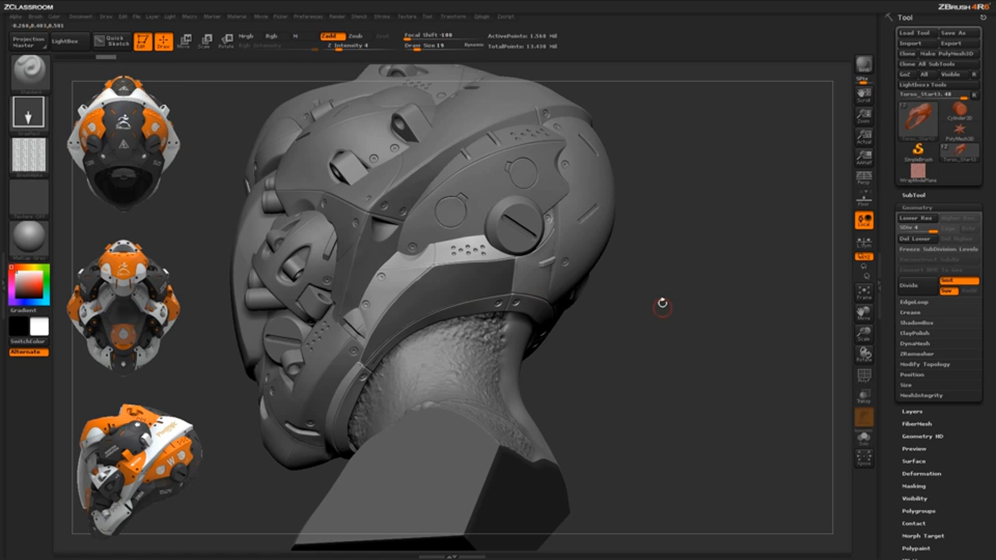
# Invert the mask so the tiled alpha is applied only to the lower side panel, and clear the mask
pyautogui.keyDown('ctrl'); pyautogui.click(719, 272); pyautogui.keyUp('ctrl')
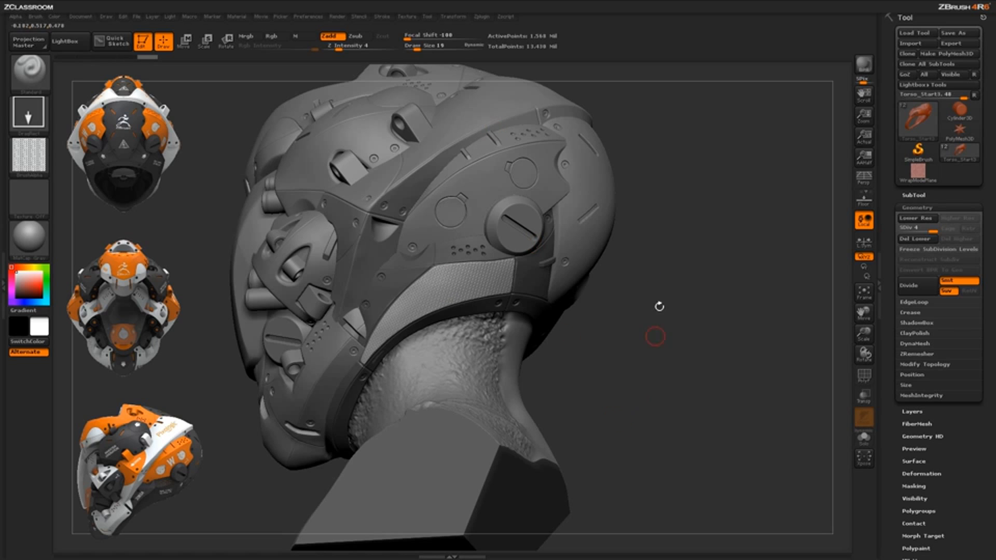
pyautogui.keyDown('ctrl'); pyautogui.moveTo(669, 217); pyautogui.dragTo(669, 342); pyautogui.keyUp('ctrl')
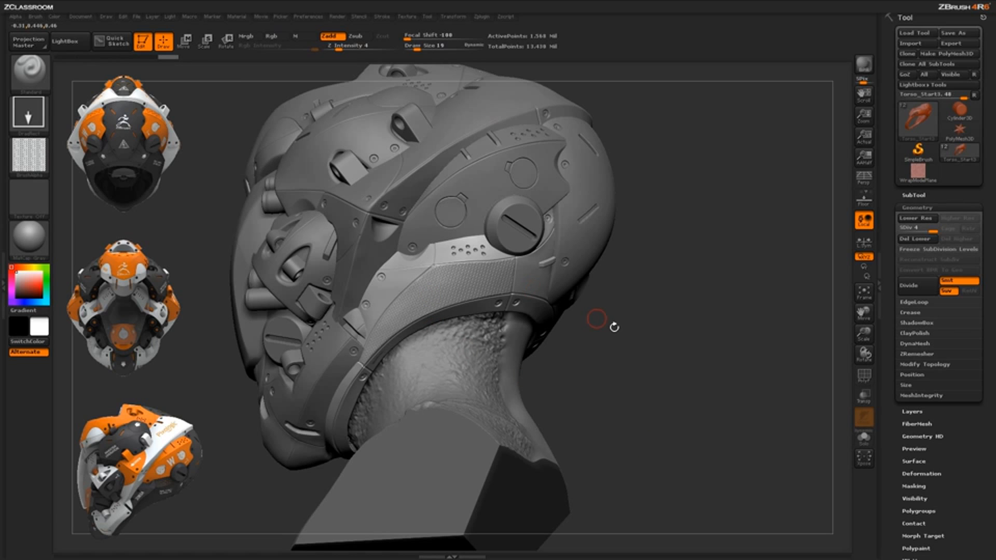
pyautogui.moveTo(611, 327)
pyautogui.mouseDown()
pyautogui.moveTo(649, 374)
pyautogui.moveTo(634, 467)
pyautogui.mouseUp()
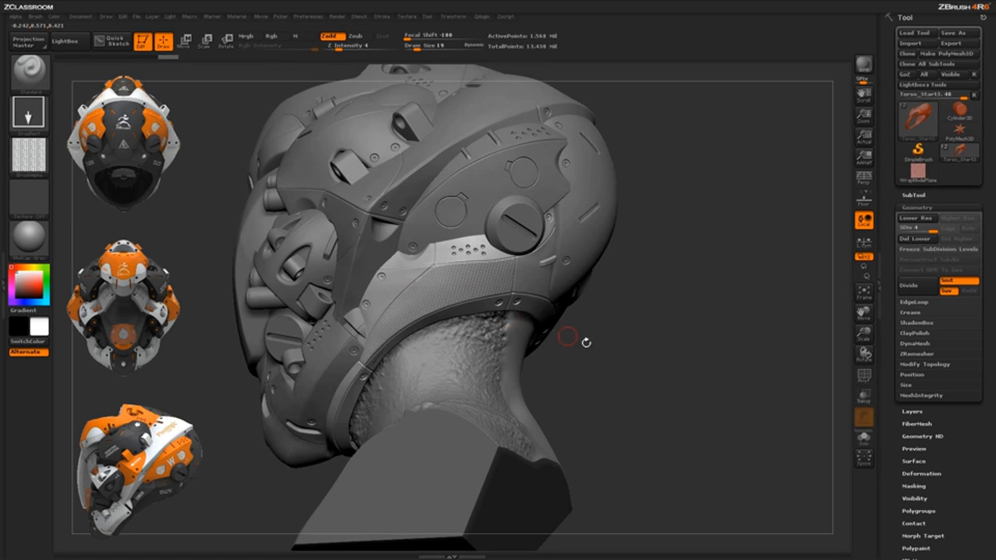
pyautogui.moveTo(610, 374); pyautogui.dragTo(592, 394)
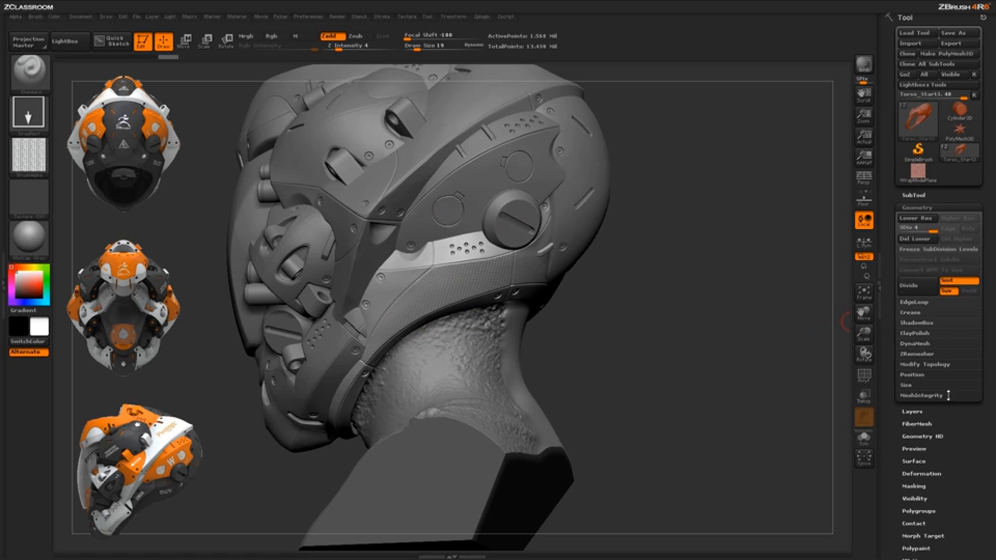
# Store a morph target for the helmet mesh
pyautogui.moveTo(954, 471); pyautogui.dragTo(943, 293)
pyautogui.click(921, 350)
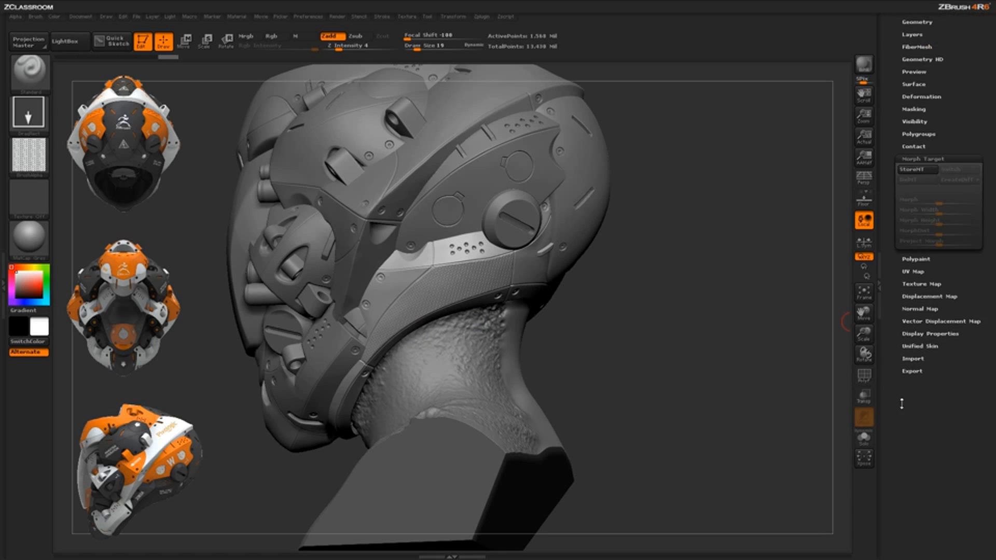
pyautogui.click(916, 250)
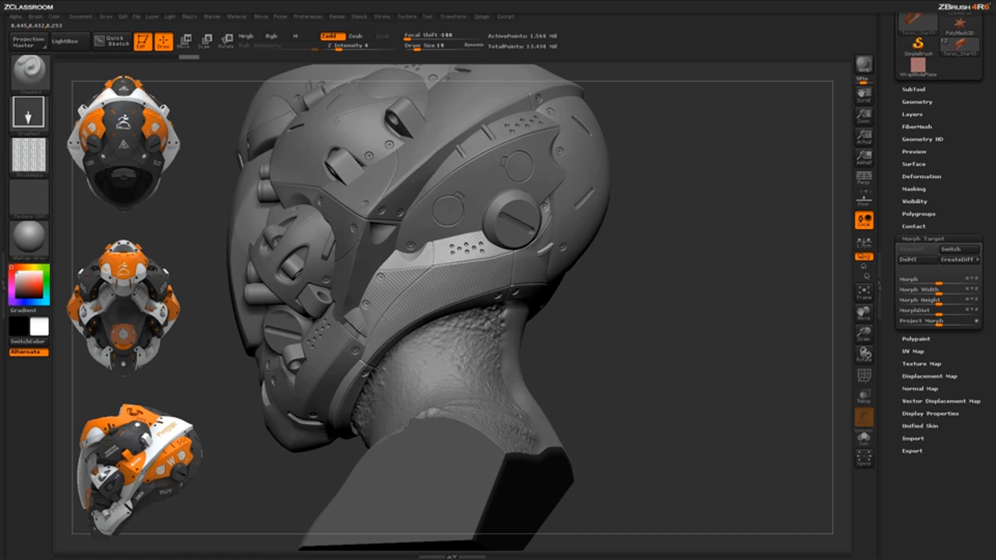
# Stamp the tiled alpha across the unmasked lower side panel and the perforated strip above it
pyautogui.moveTo(336, 122); pyautogui.dragTo(329, 133)
pyautogui.moveTo(658, 403); pyautogui.dragTo(521, 278)
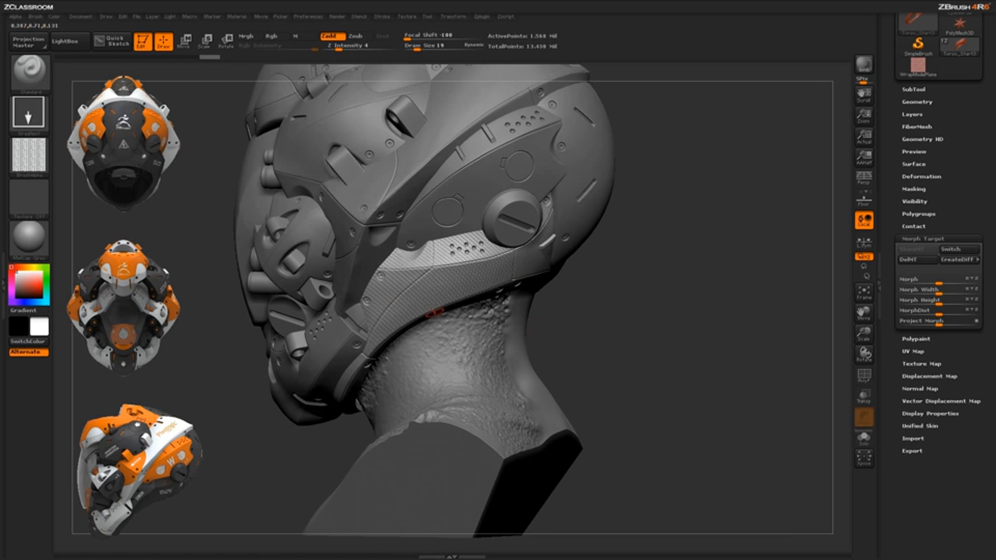
pyautogui.moveTo(620, 312); pyautogui.dragTo(614, 277)
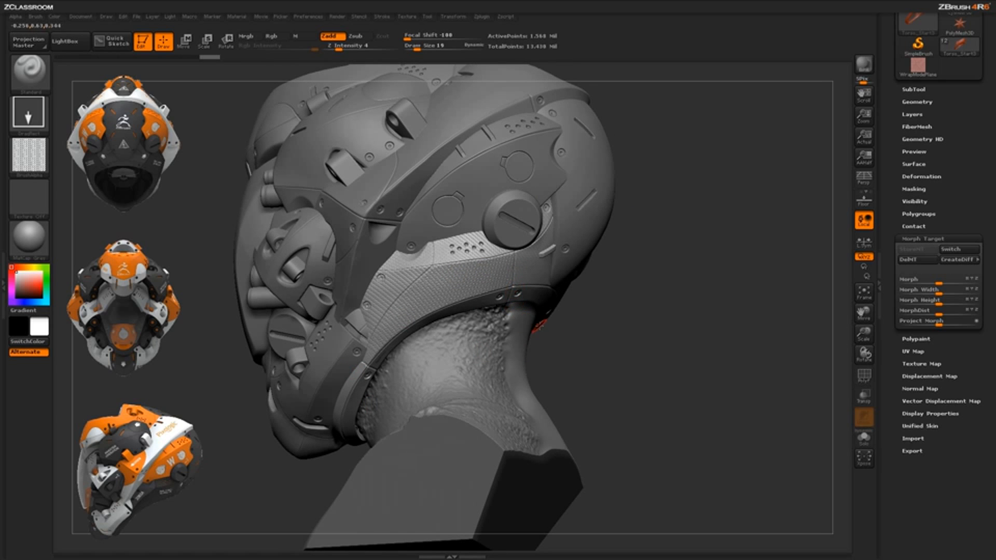
# Choose the Morph brush and set its draw size to 40
pyautogui.press('b')
pyautogui.press('m')
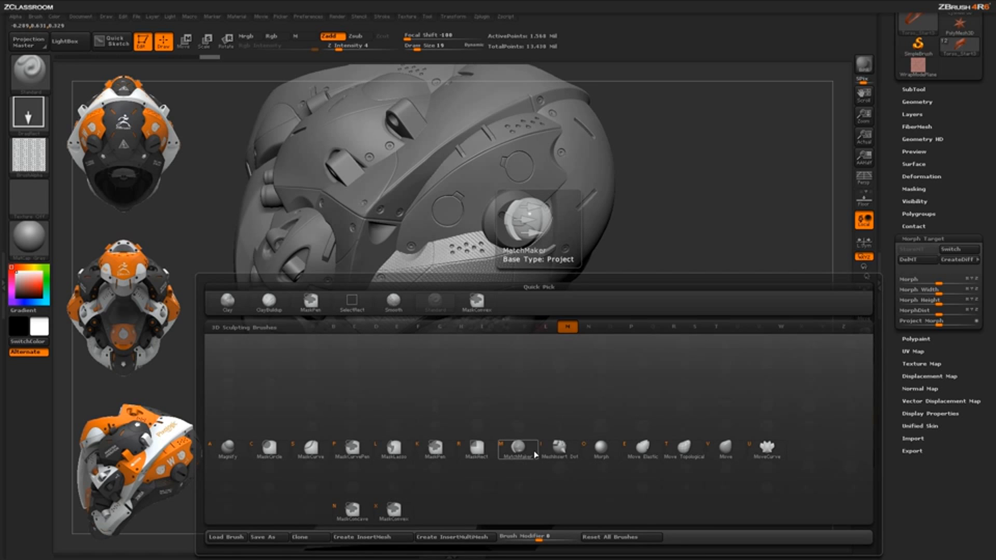
pyautogui.click(601, 450)
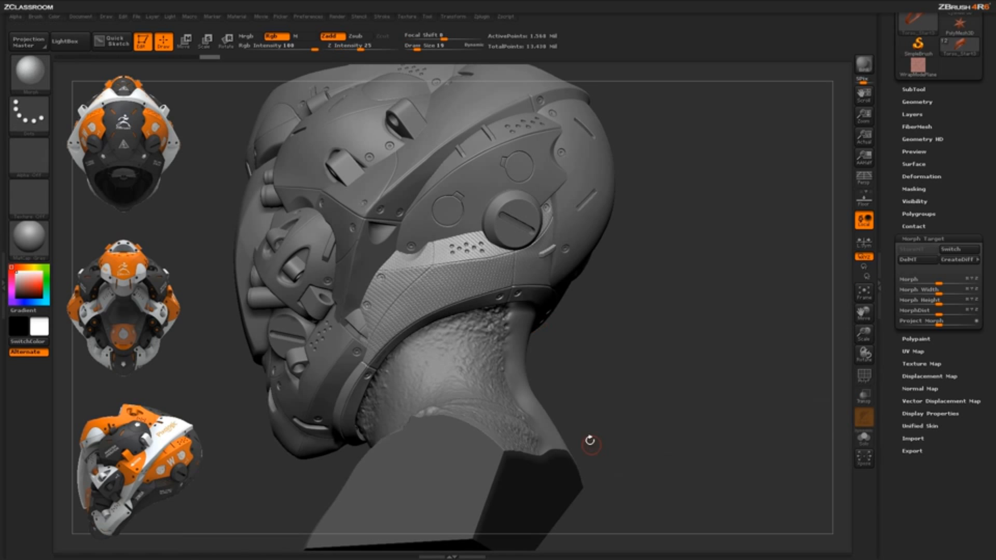
pyautogui.press('space')
pyautogui.moveTo(512, 287); pyautogui.dragTo(516, 287)
pyautogui.press('space')
pyautogui.moveTo(543, 305); pyautogui.dragTo(536, 305)
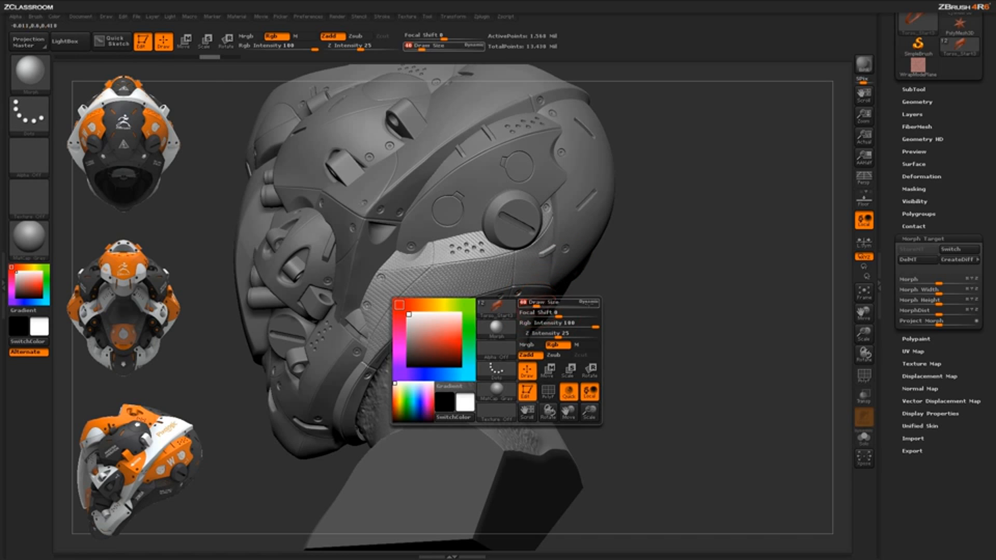
# Brush the stored morph target back over the front corner of the lower side panel to erase the pattern there
pyautogui.moveTo(633, 315); pyautogui.dragTo(579, 306)
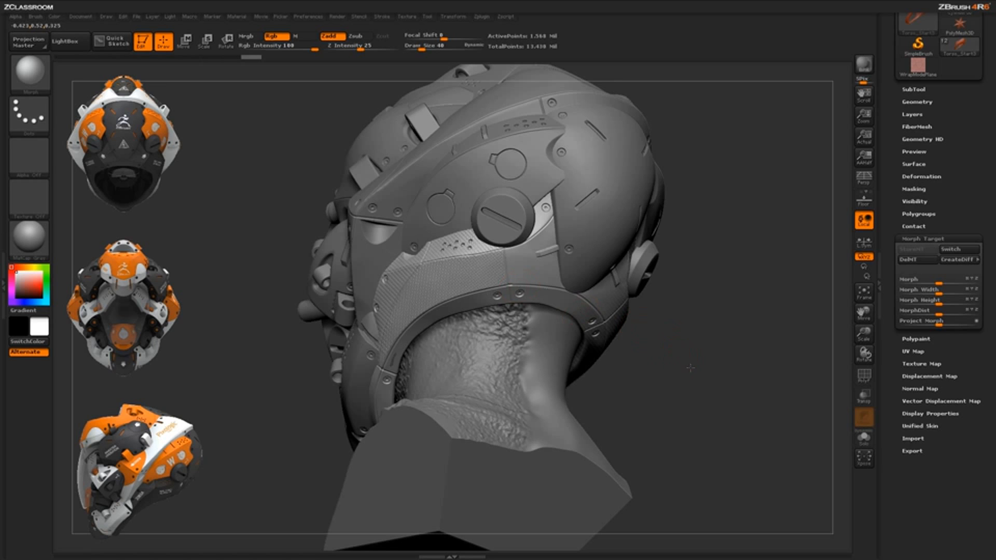
pyautogui.moveTo(635, 365); pyautogui.dragTo(685, 360)
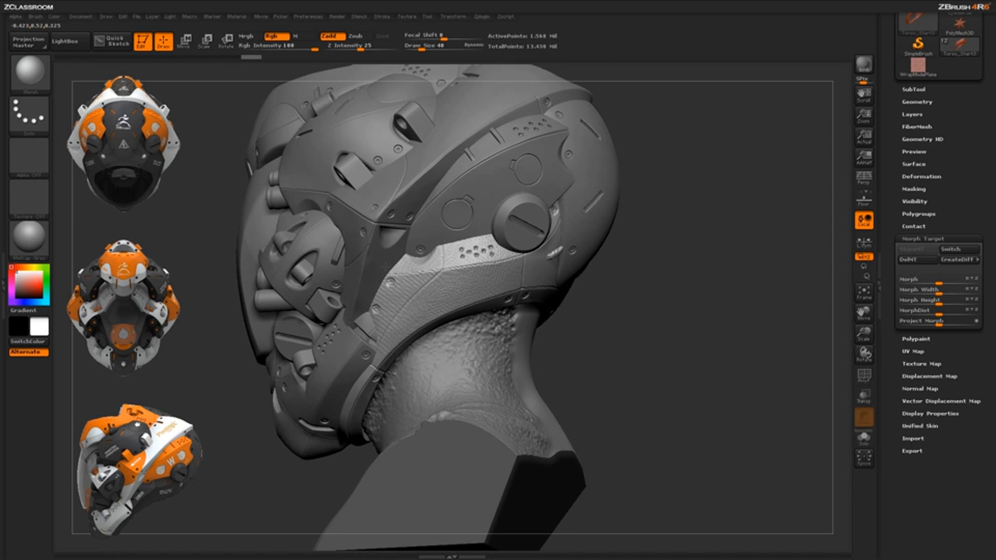
pyautogui.keyDown('alt'); pyautogui.moveTo(386, 266); pyautogui.dragTo(344, 302); pyautogui.keyUp('alt')
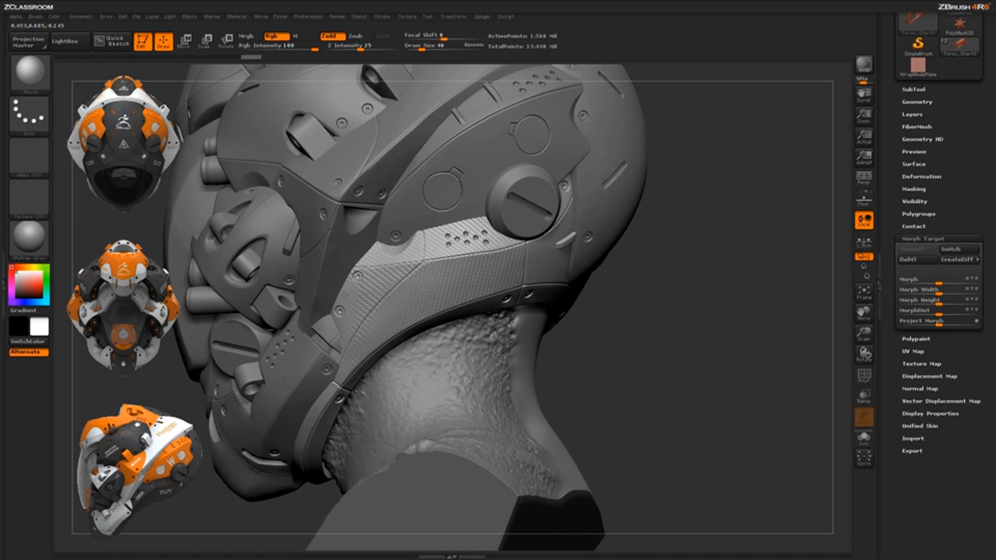
pyautogui.moveTo(367, 271); pyautogui.dragTo(395, 266)
pyautogui.moveTo(419, 236); pyautogui.dragTo(410, 300)
# Reduce the draw size to 9 and restore the original surface around the perforation holes on the side panel
pyautogui.press('space')
pyautogui.moveTo(452, 236); pyautogui.dragTo(449, 236)
pyautogui.click(448, 237)
pyautogui.click(449, 244)
pyautogui.click(457, 238)
pyautogui.click(466, 234)
pyautogui.click(467, 242)
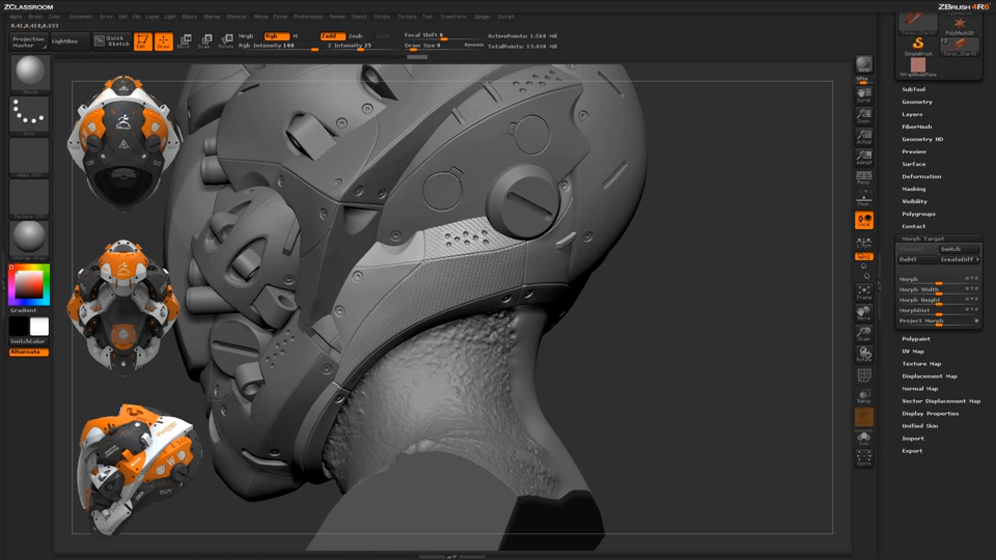
pyautogui.click(487, 237)
# Select the rear helmet mesh, mask the entire oval back panel with the MaskConvex brush, and invert the mask
pyautogui.keyDown('alt'); pyautogui.moveTo(627, 345); pyautogui.dragTo(620, 366); pyautogui.keyUp('alt')
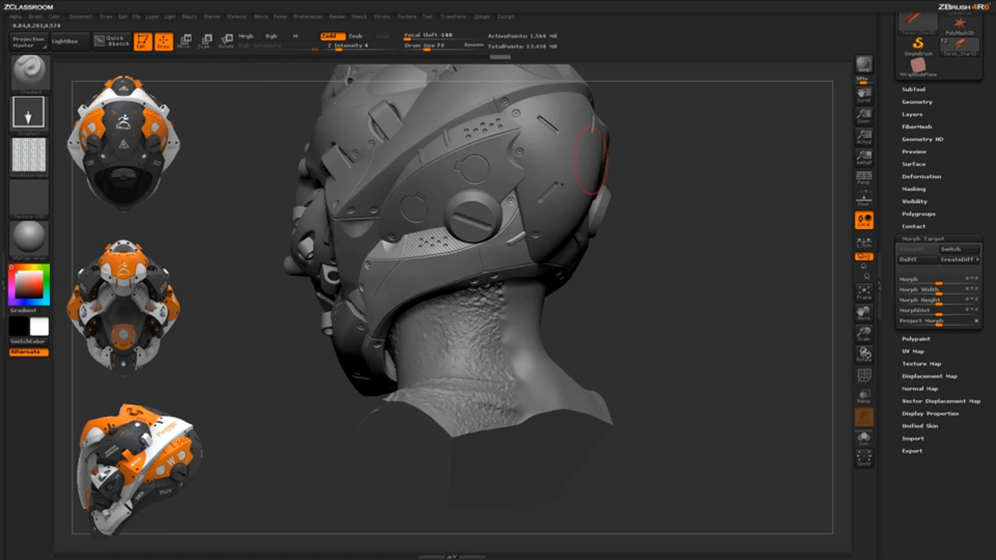
pyautogui.keyDown('alt'); pyautogui.click(592, 221); pyautogui.keyUp('alt')
pyautogui.moveTo(646, 285)
pyautogui.mouseDown()
pyautogui.moveTo(645, 274)
pyautogui.moveTo(619, 325)
pyautogui.moveTo(514, 280)
pyautogui.mouseUp()
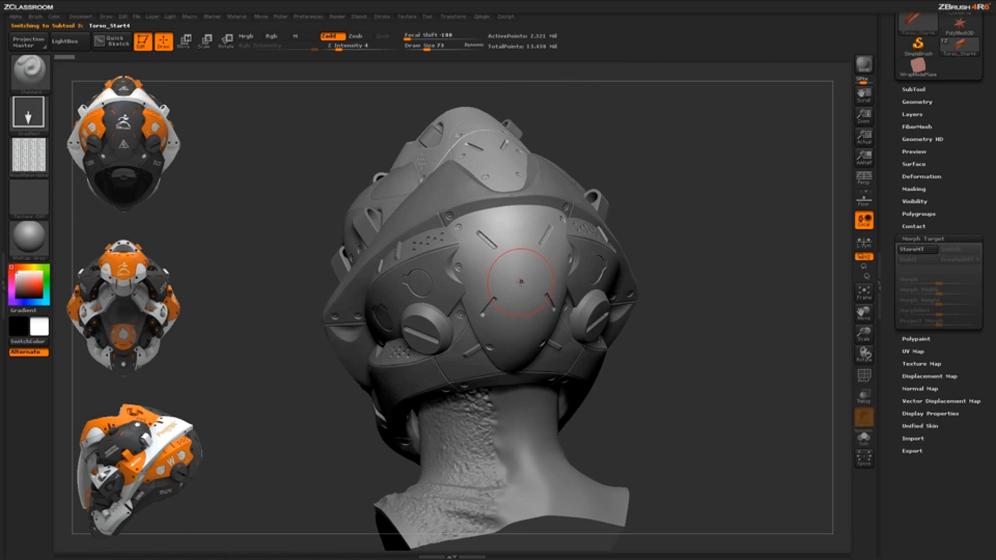
pyautogui.press('ctrl')
pyautogui.moveTo(456, 231)
pyautogui.keyDown('ctrl'); pyautogui.mouseDown()
pyautogui.moveTo(485, 213)
pyautogui.moveTo(465, 241)
pyautogui.moveTo(472, 272)
pyautogui.moveTo(507, 255)
pyautogui.moveTo(489, 240)
pyautogui.moveTo(470, 332)
pyautogui.moveTo(508, 366)
pyautogui.mouseUp(); pyautogui.keyUp('ctrl')
pyautogui.press('space')
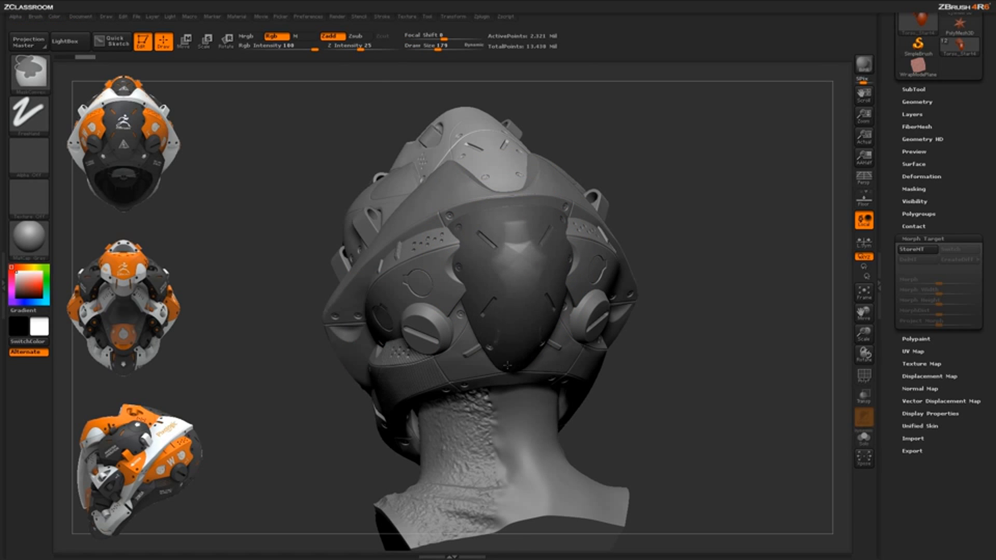
pyautogui.moveTo(520, 308)
pyautogui.keyDown('ctrl'); pyautogui.mouseDown()
pyautogui.moveTo(512, 235)
pyautogui.moveTo(544, 207)
pyautogui.mouseUp(); pyautogui.keyUp('ctrl')
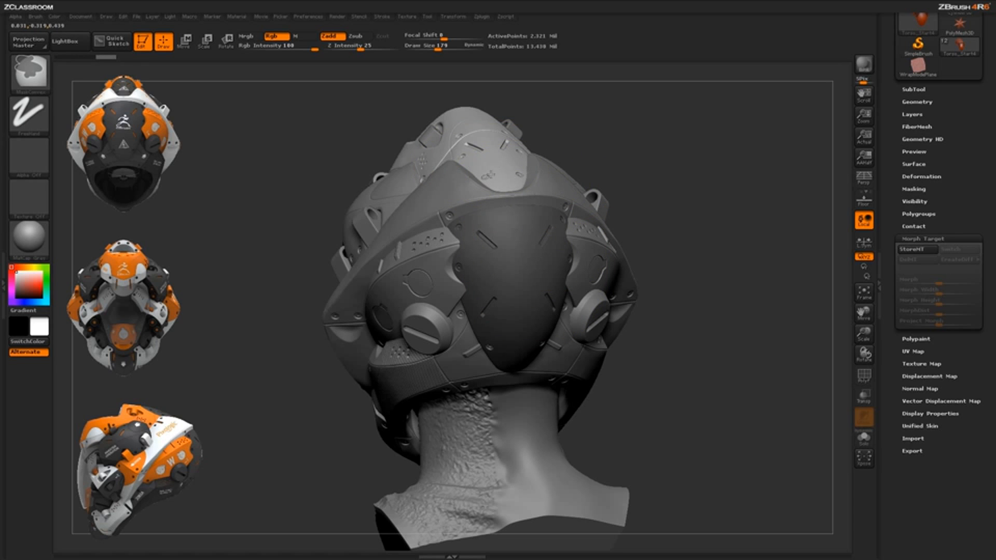
pyautogui.keyDown('ctrl'); pyautogui.click(703, 320); pyautogui.keyUp('ctrl')
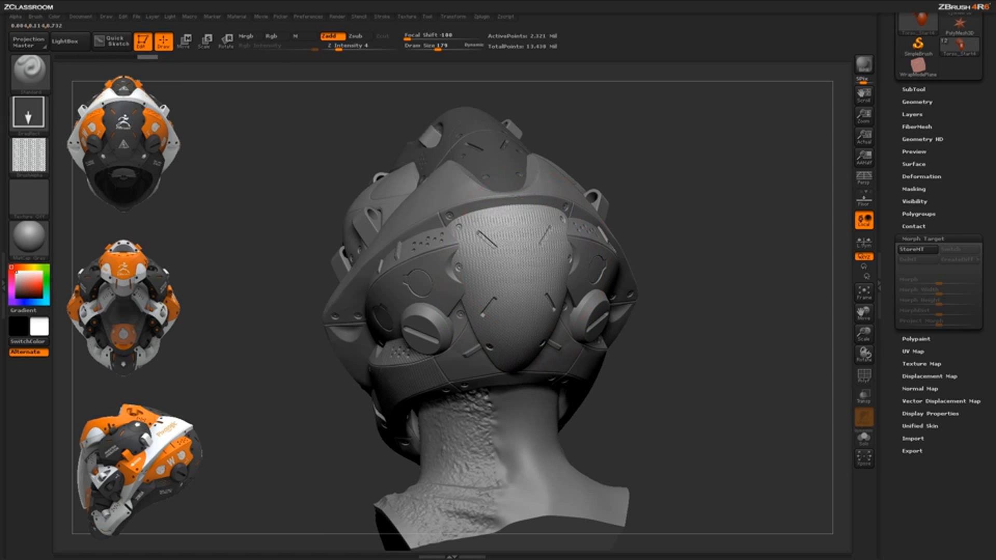
# Try stamping the tiled alpha on the unmasked back panel and undo the stamps
pyautogui.press('ctrl')
pyautogui.hotkey('ctrl', 'z')
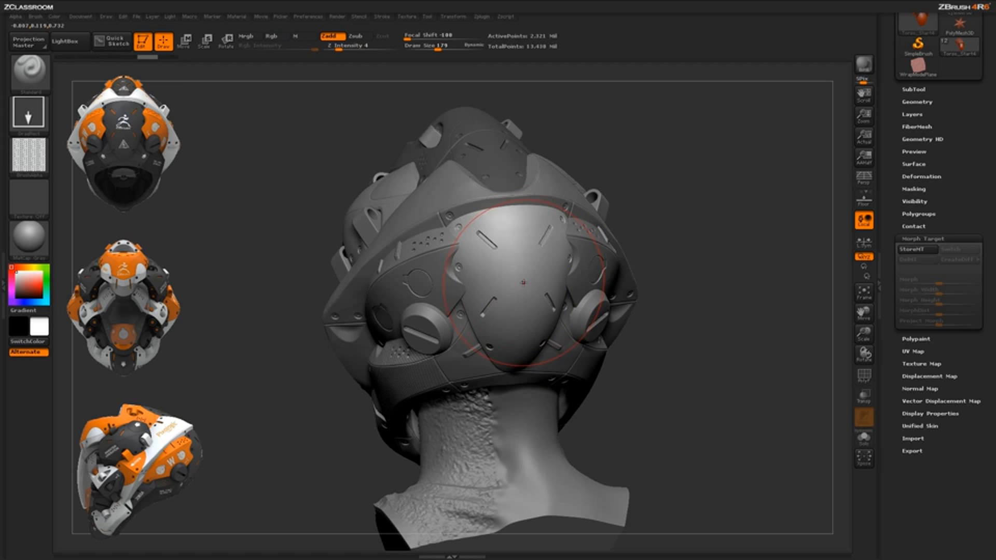
pyautogui.moveTo(548, 130)
pyautogui.mouseDown()
pyautogui.moveTo(562, 111)
pyautogui.moveTo(567, 123)
pyautogui.mouseUp()
pyautogui.moveTo(650, 380); pyautogui.dragTo(613, 348)
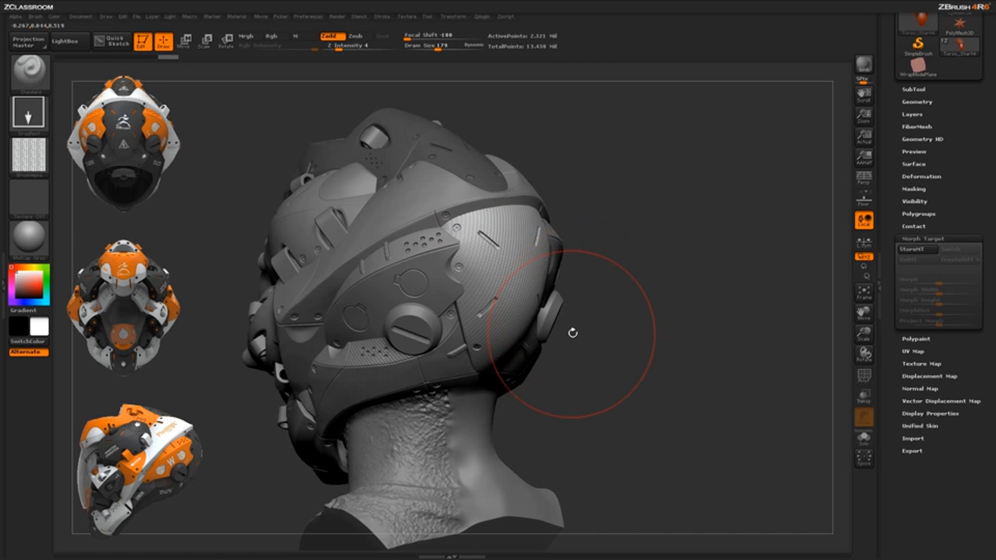
pyautogui.press('ctrl')
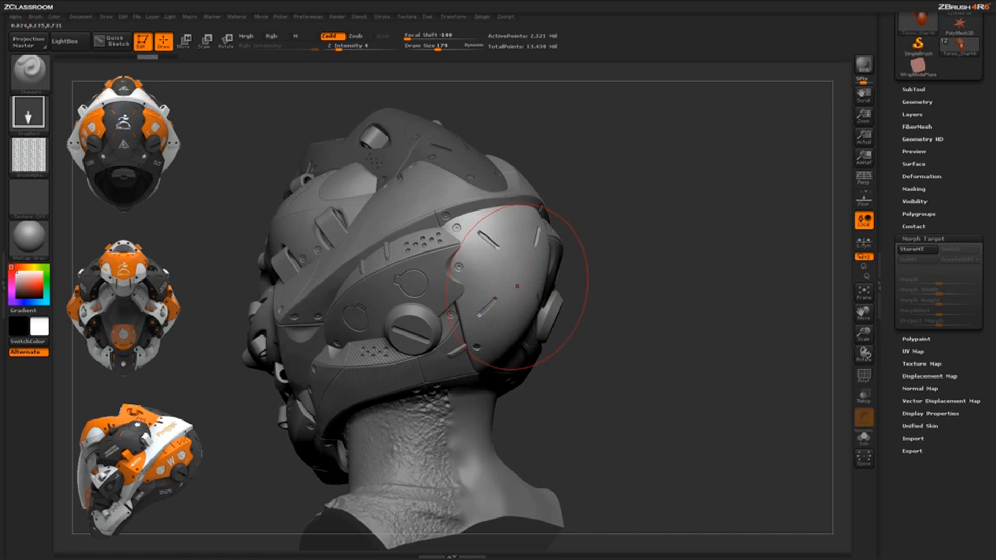
# Add a new sculpting layer to the rear helmet mesh
pyautogui.moveTo(894, 122); pyautogui.dragTo(885, 249)
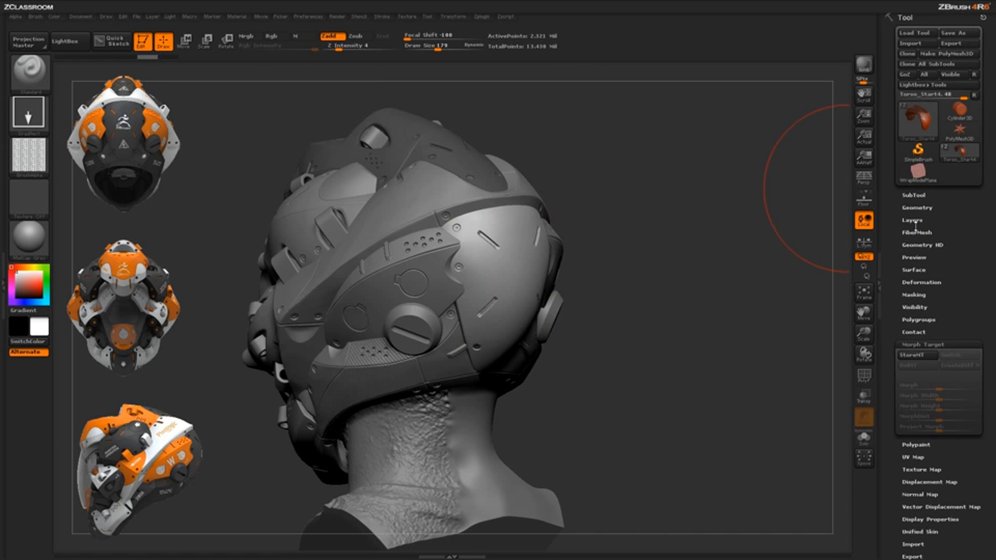
pyautogui.click(916, 222)
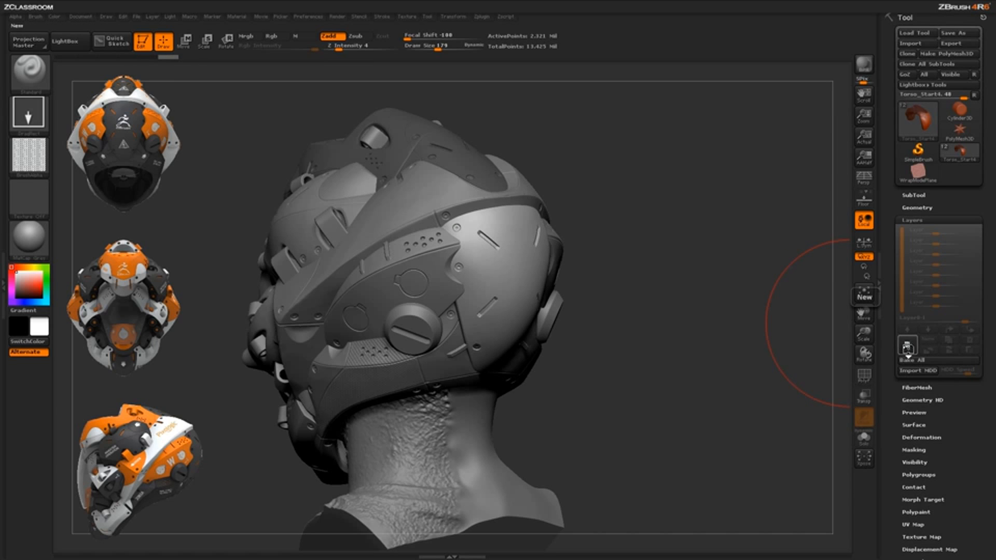
pyautogui.click(908, 346)
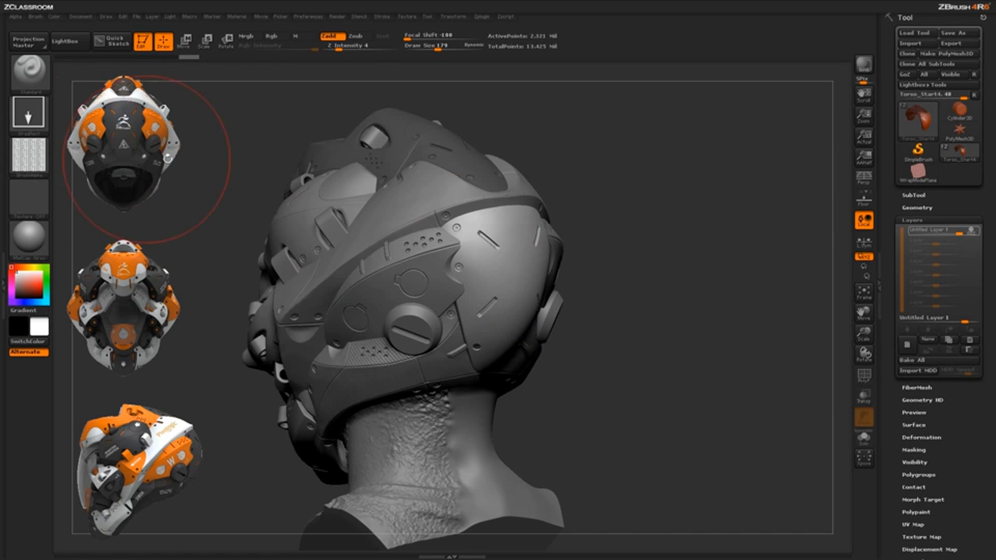
# Set the brush's Z Intensity to 20 and stamp the tiled alpha deeply across the unmasked back panel
pyautogui.moveTo(341, 48); pyautogui.dragTo(349, 48)
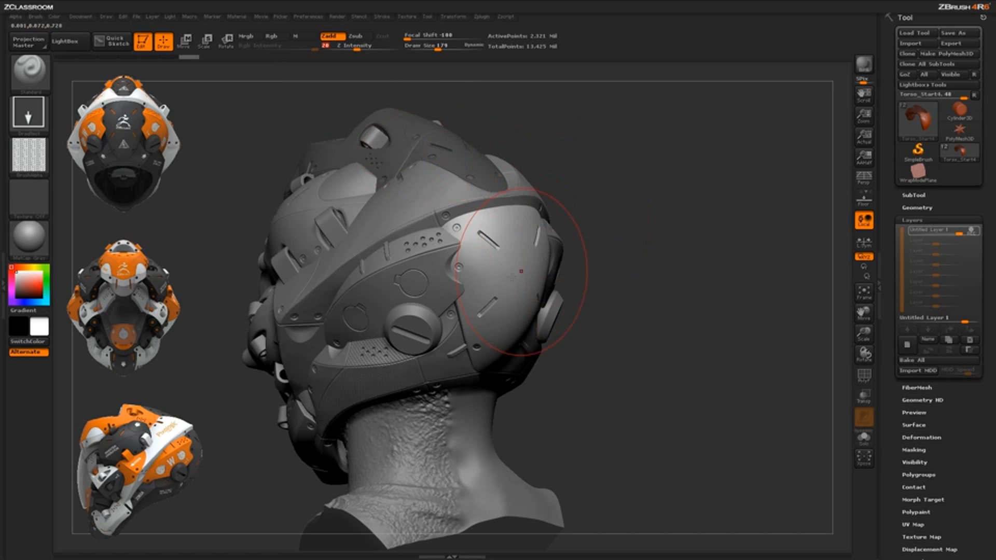
pyautogui.moveTo(598, 253)
pyautogui.mouseDown()
pyautogui.moveTo(531, 250)
pyautogui.moveTo(582, 152)
pyautogui.moveTo(597, 168)
pyautogui.mouseUp()
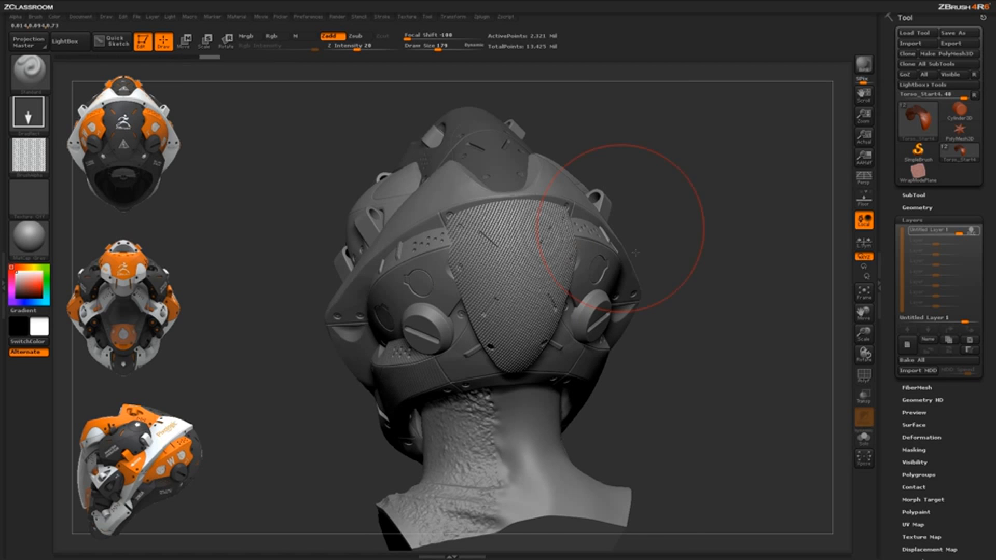
pyautogui.moveTo(707, 391)
pyautogui.mouseDown()
pyautogui.moveTo(696, 392)
pyautogui.moveTo(591, 279)
pyautogui.moveTo(698, 402)
pyautogui.mouseUp()
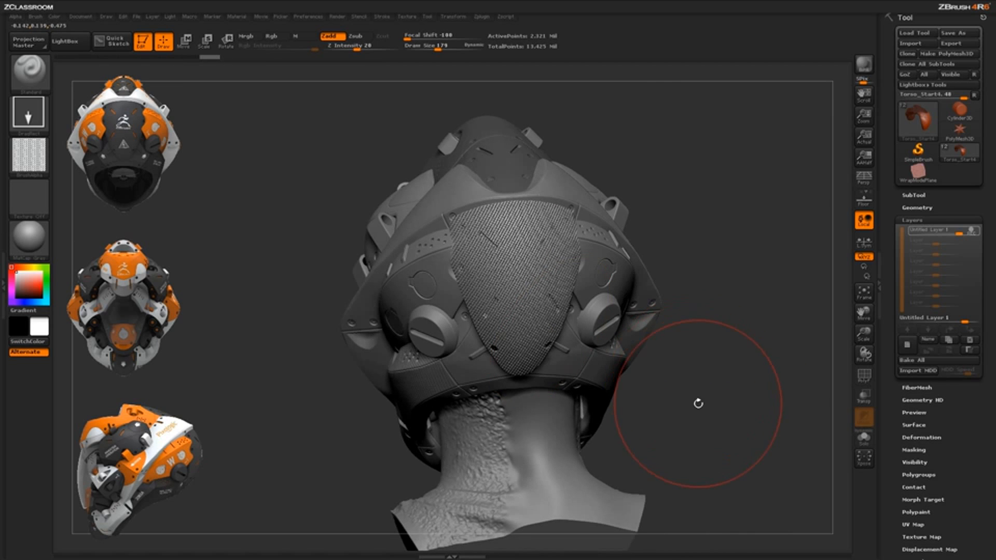
# Stop recording on the new layer and test its intensity slider, leaving the intensity at 1
pyautogui.click(972, 233)
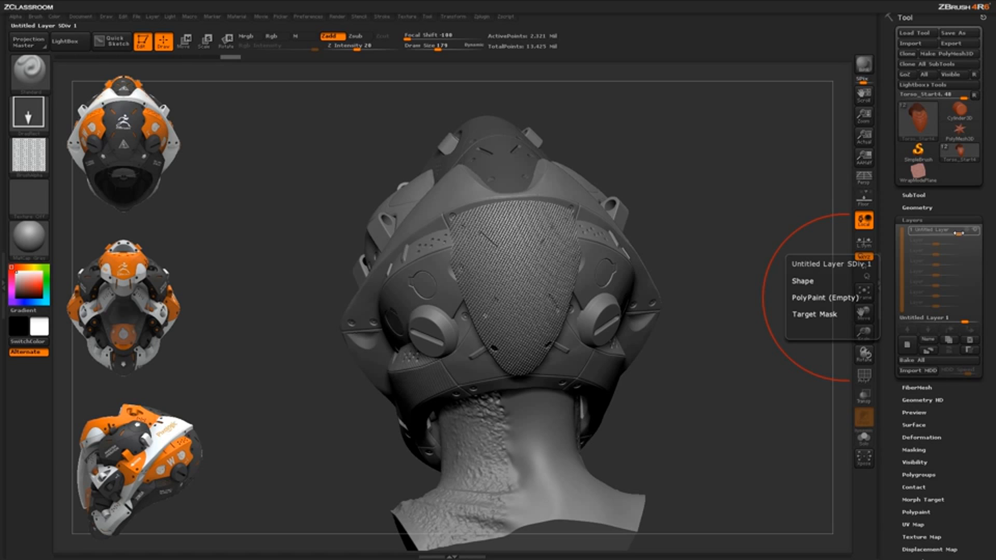
pyautogui.moveTo(958, 233)
pyautogui.mouseDown()
pyautogui.moveTo(928, 233)
pyautogui.moveTo(969, 232)
pyautogui.mouseUp()
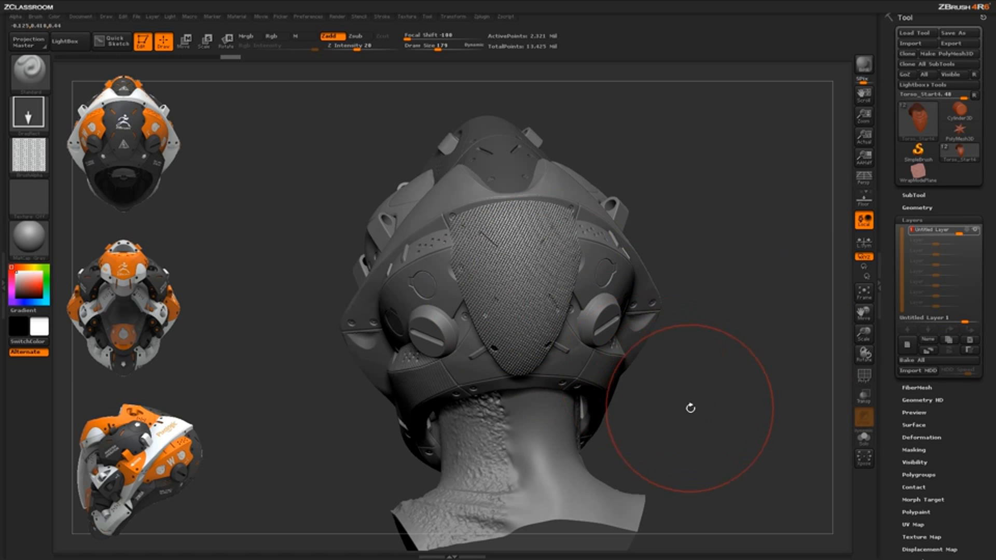
pyautogui.moveTo(702, 411)
pyautogui.mouseDown()
pyautogui.moveTo(571, 353)
pyautogui.moveTo(516, 311)
pyautogui.mouseUp()
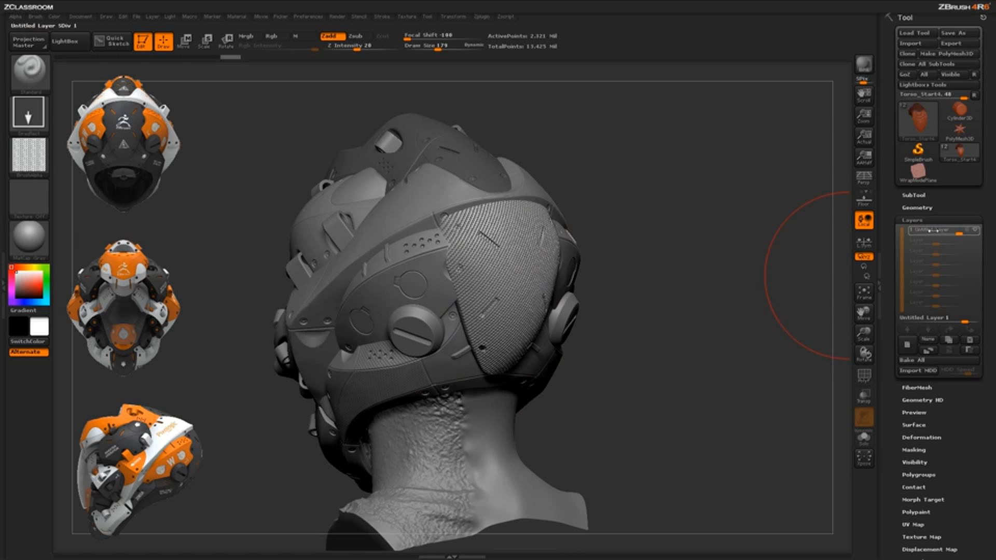
# Duplicate the pattern layer and hide the lower of the two layers
pyautogui.click(950, 341)
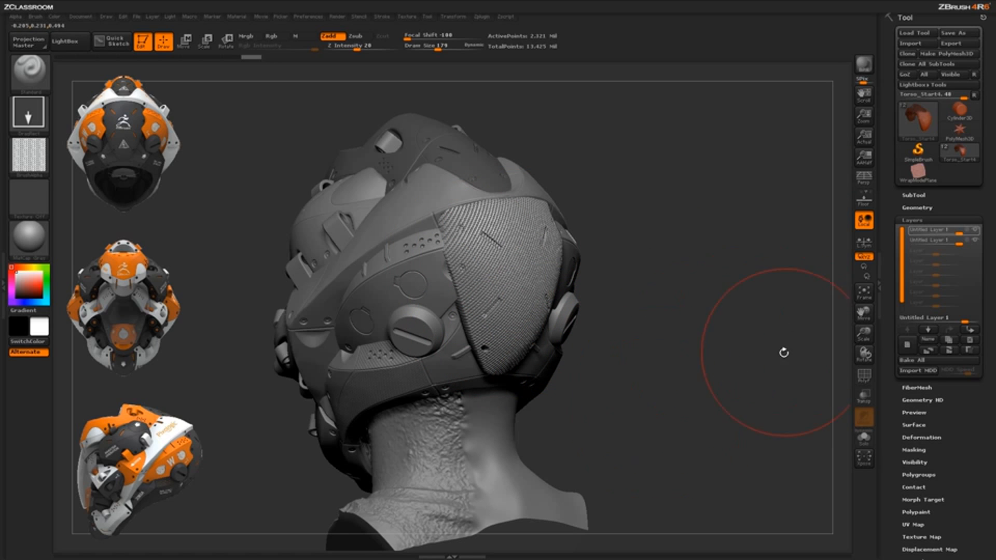
pyautogui.click(975, 241)
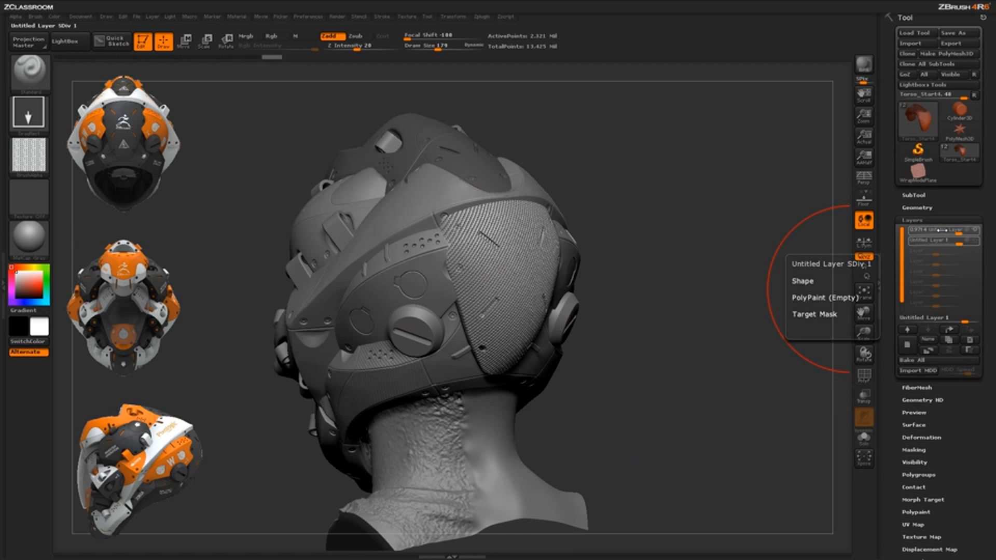
# Set the upper layer's intensity to 0.02 and check the faint pattern on the back panel from several angles
pyautogui.moveTo(941, 230); pyautogui.dragTo(942, 230)
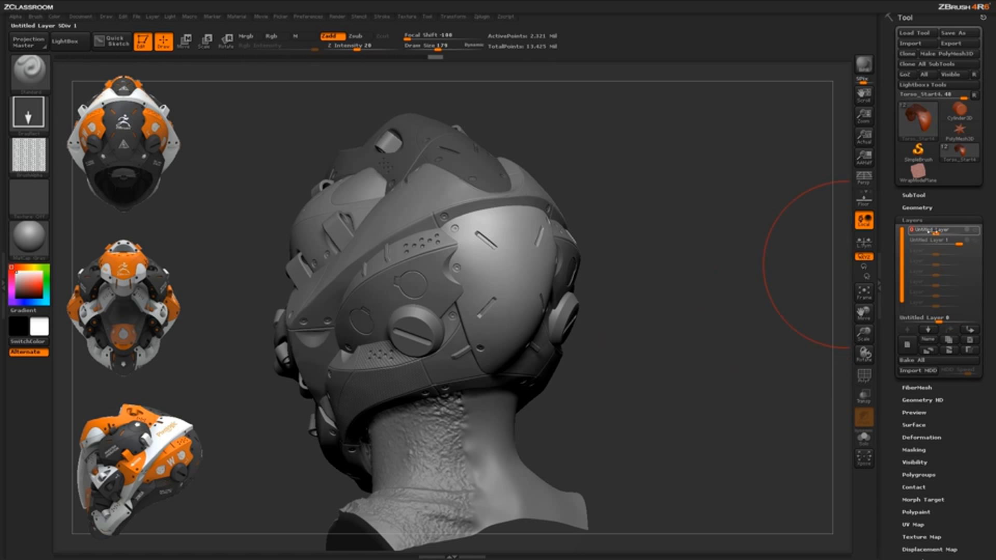
pyautogui.moveTo(941, 229); pyautogui.dragTo(932, 229)
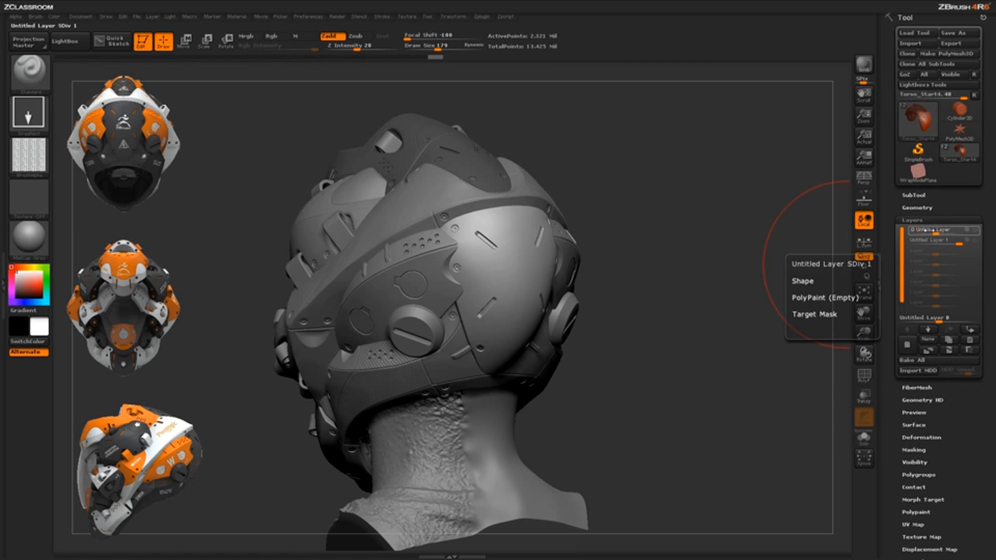
pyautogui.press('Return')
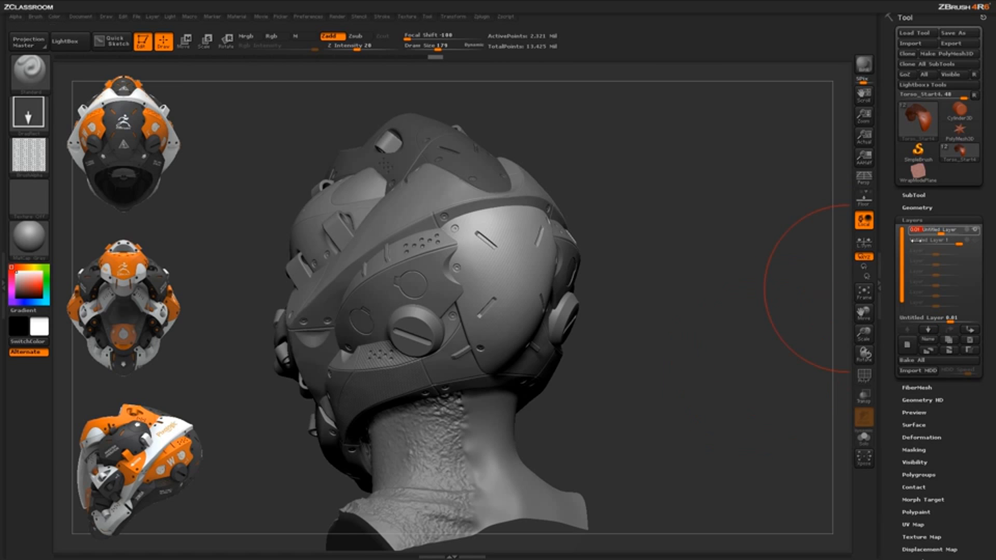
pyautogui.click(937, 232)
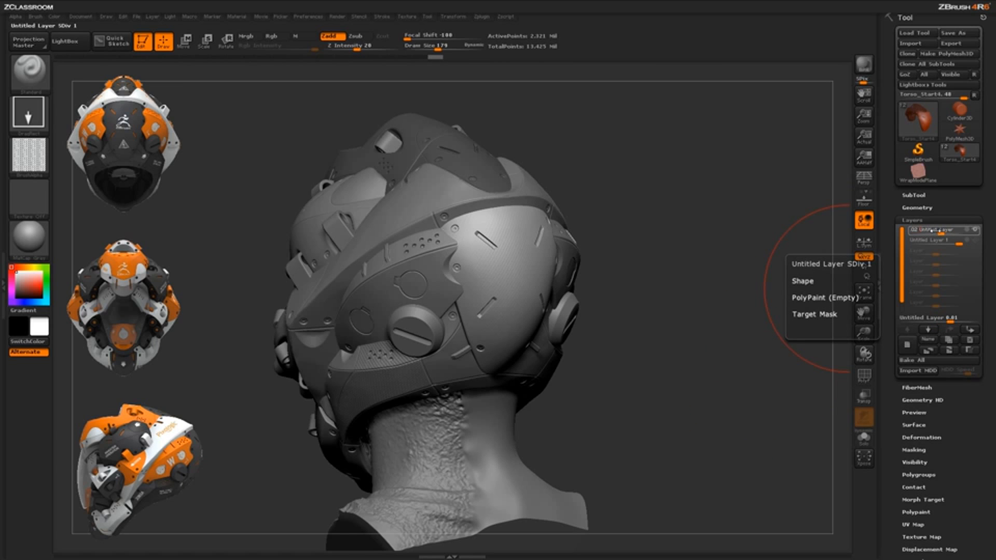
pyautogui.press('Return')
pyautogui.moveTo(648, 380); pyautogui.dragTo(556, 385)
pyautogui.moveTo(407, 467); pyautogui.dragTo(548, 317)
pyautogui.moveTo(663, 305)
pyautogui.mouseDown()
pyautogui.moveTo(673, 313)
pyautogui.moveTo(661, 310)
pyautogui.mouseUp()
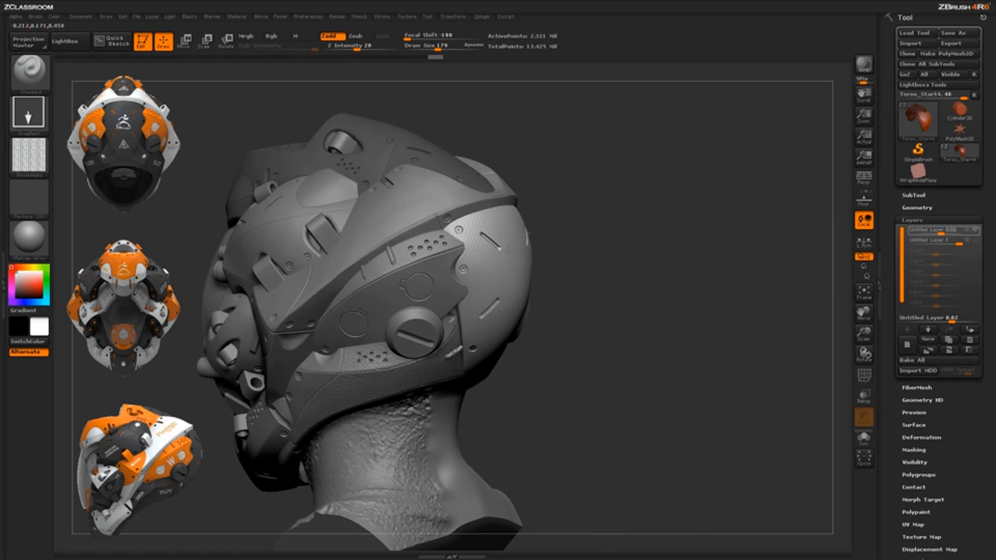
pyautogui.moveTo(629, 369); pyautogui.dragTo(610, 356)
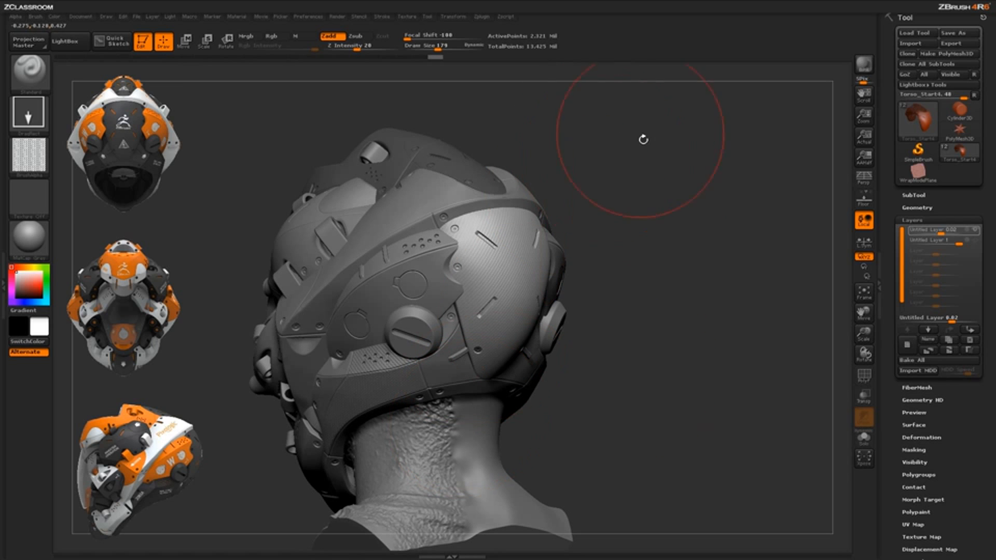
pyautogui.moveTo(688, 400)
pyautogui.mouseDown()
pyautogui.moveTo(674, 404)
pyautogui.moveTo(669, 383)
pyautogui.mouseUp()
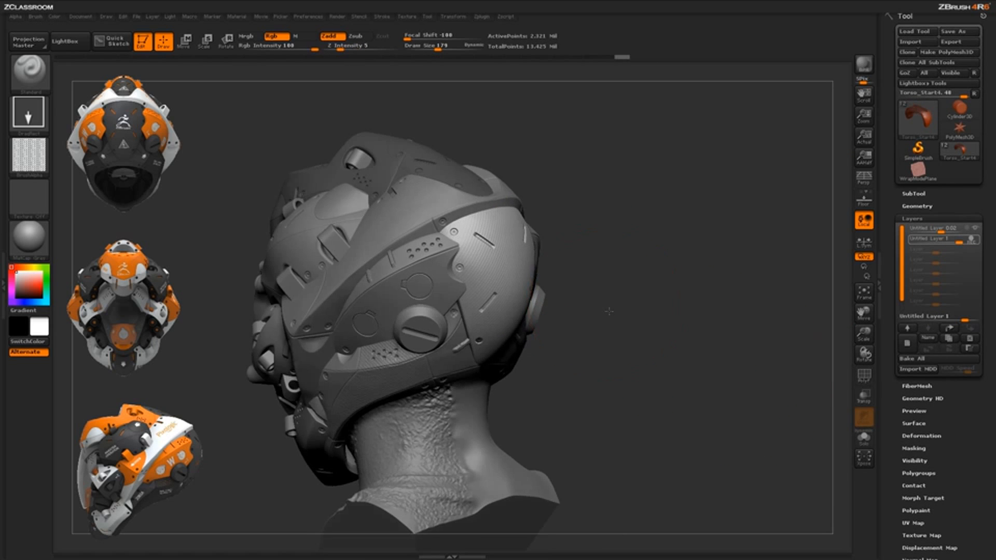
# Make the light side band of the helmet the active subtool for pattern sculpting
pyautogui.moveTo(609, 311); pyautogui.dragTo(571, 223)
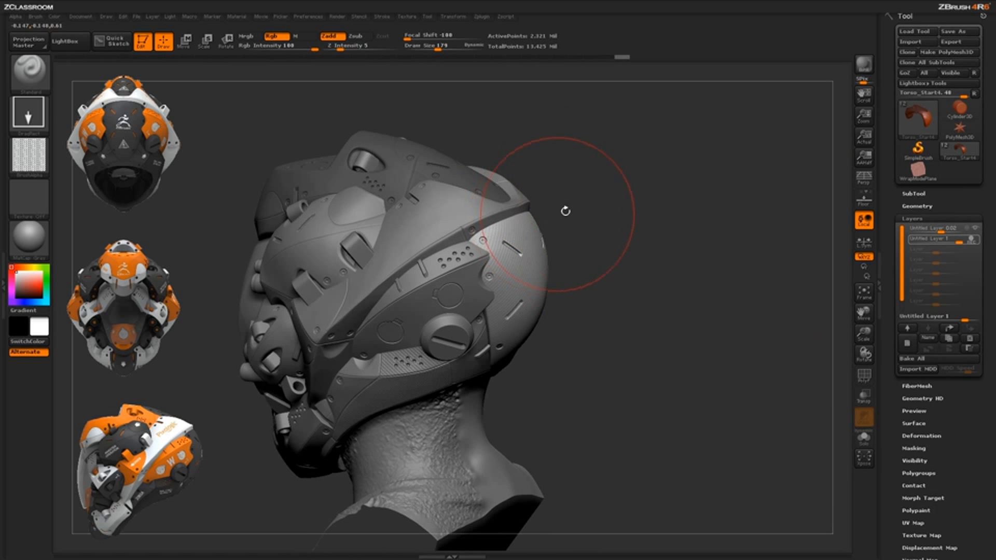
pyautogui.keyDown('alt'); pyautogui.click(482, 226); pyautogui.keyUp('alt')
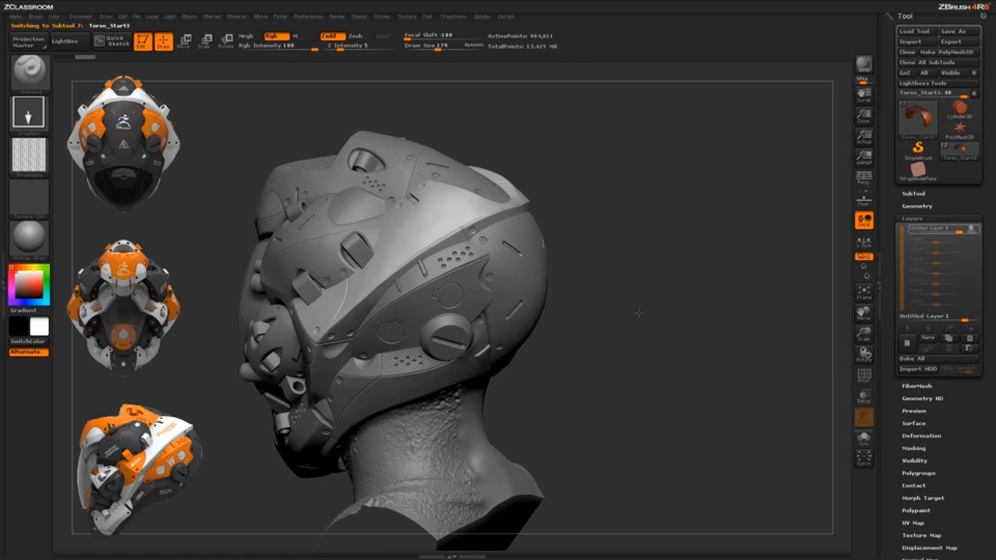
pyautogui.moveTo(639, 313); pyautogui.dragTo(575, 306)
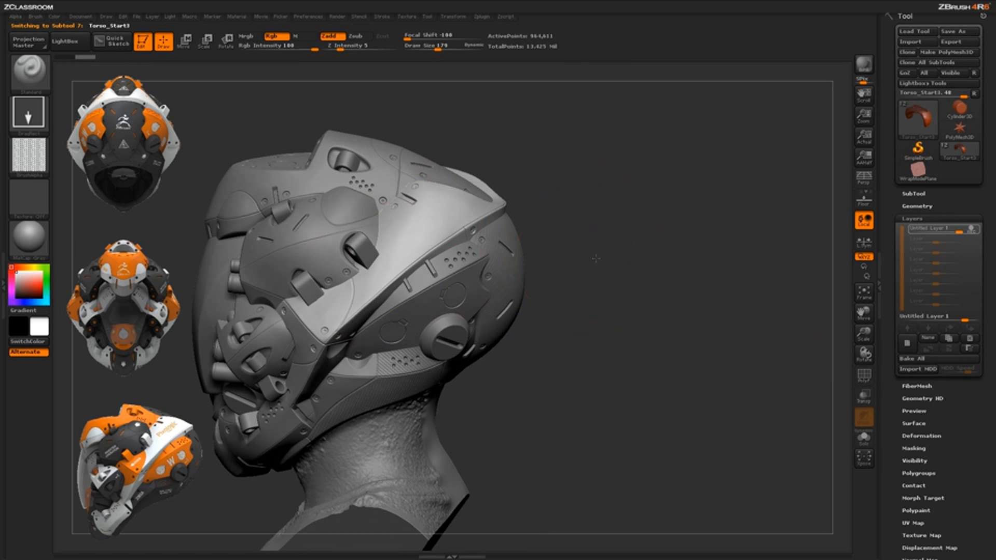
pyautogui.moveTo(596, 258); pyautogui.dragTo(583, 233)
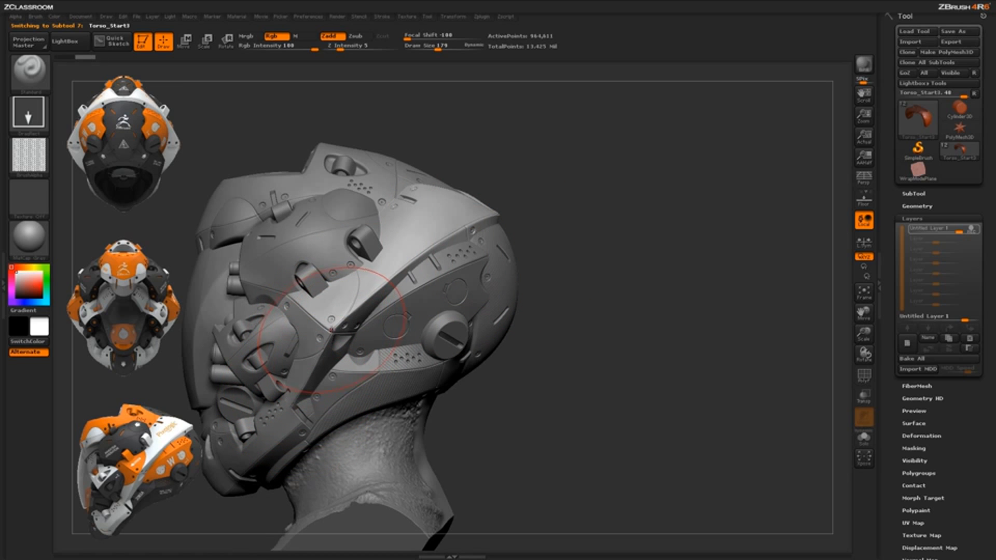
pyautogui.moveTo(544, 198); pyautogui.dragTo(548, 234)
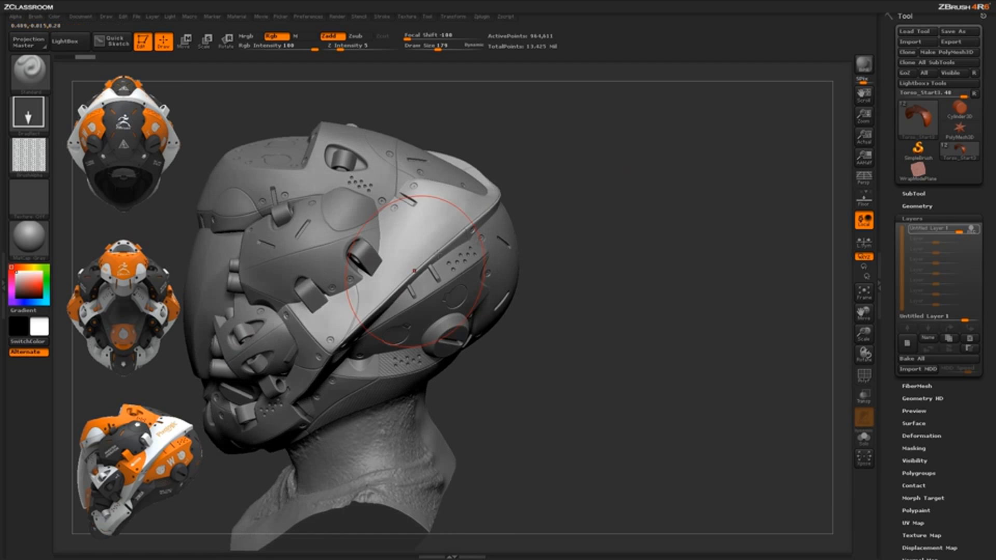
pyautogui.moveTo(574, 318); pyautogui.dragTo(527, 303)
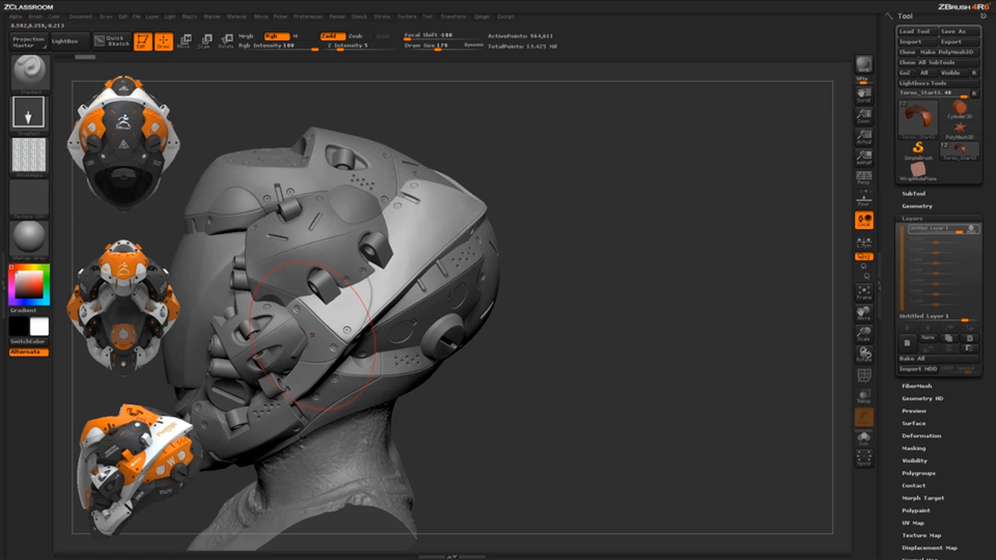
# Try brushing the tiled alpha along the helmet's side band, check the pattern from several angles, and undo the stroke
pyautogui.moveTo(402, 240); pyautogui.dragTo(310, 85)
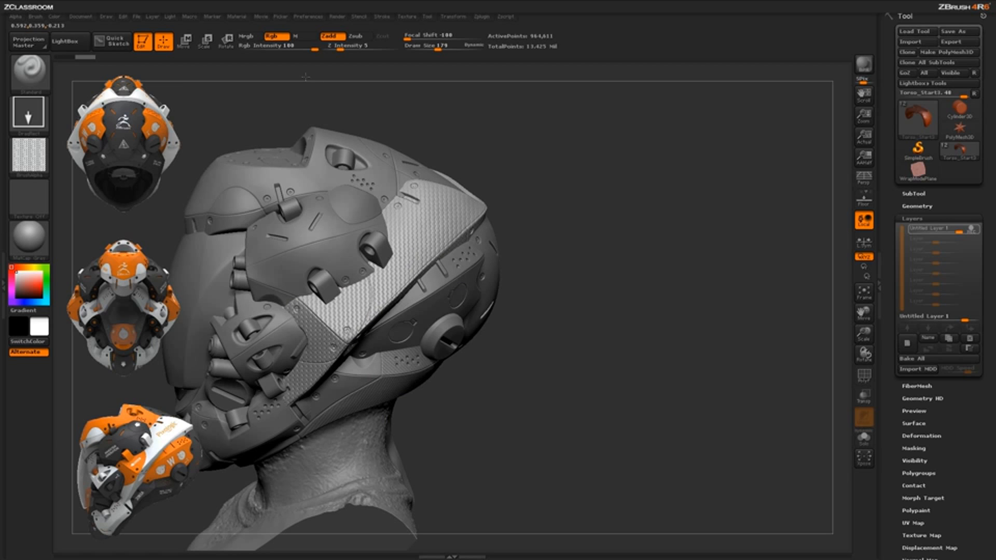
pyautogui.moveTo(545, 341); pyautogui.dragTo(456, 208)
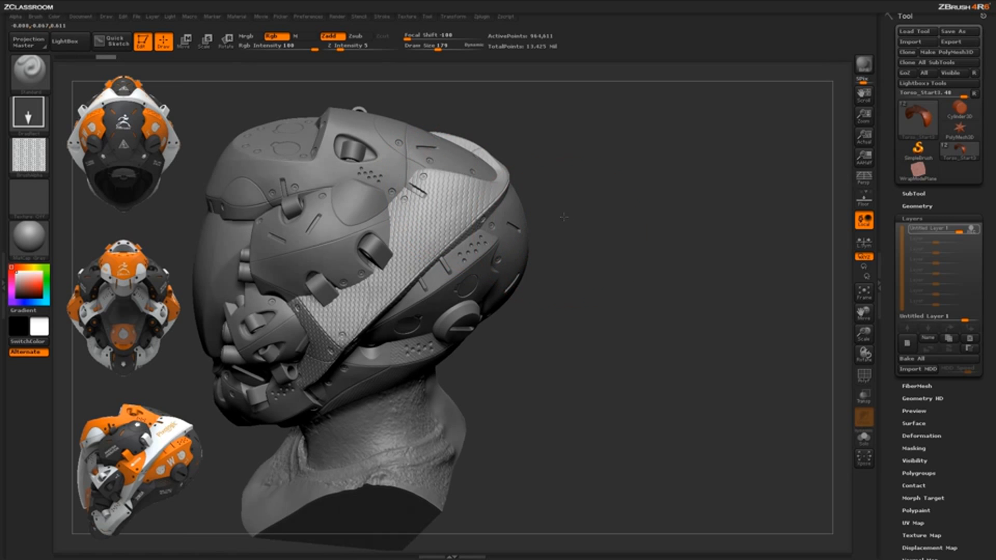
pyautogui.moveTo(571, 231)
pyautogui.mouseDown()
pyautogui.moveTo(571, 340)
pyautogui.moveTo(608, 346)
pyautogui.mouseUp()
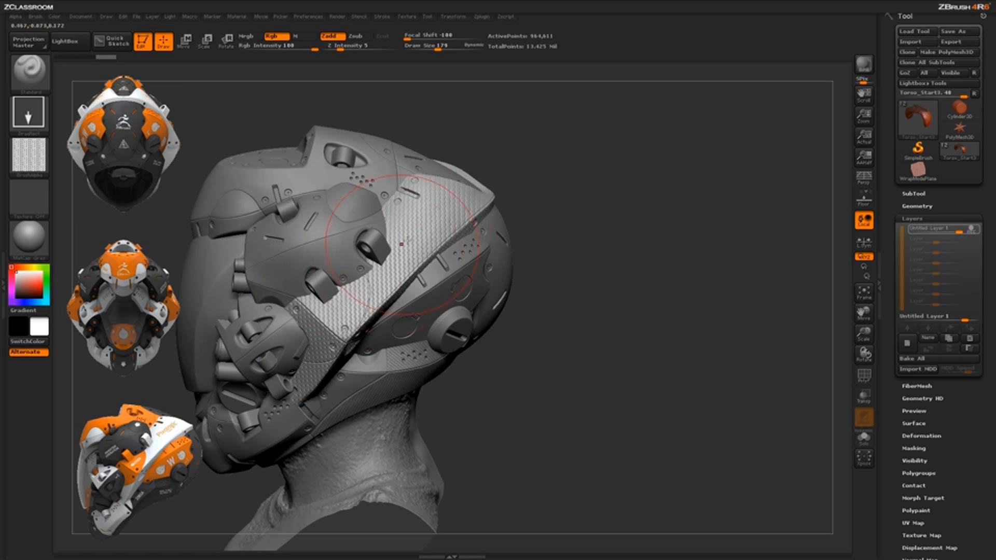
pyautogui.moveTo(576, 229)
pyautogui.mouseDown()
pyautogui.moveTo(498, 267)
pyautogui.moveTo(334, 383)
pyautogui.mouseUp()
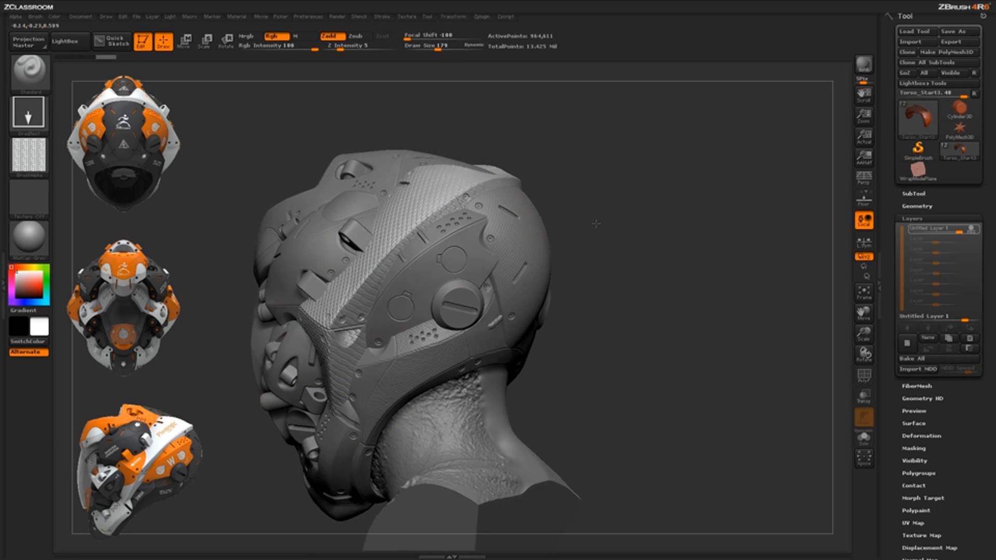
pyautogui.moveTo(389, 258); pyautogui.dragTo(468, 194)
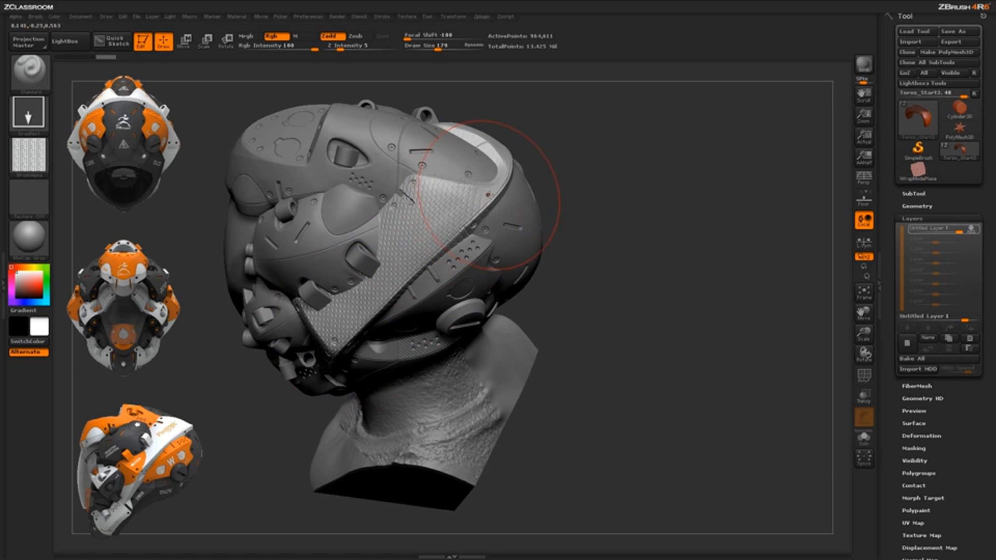
pyautogui.moveTo(583, 180)
pyautogui.mouseDown()
pyautogui.moveTo(492, 200)
pyautogui.moveTo(499, 181)
pyautogui.moveTo(477, 190)
pyautogui.mouseUp()
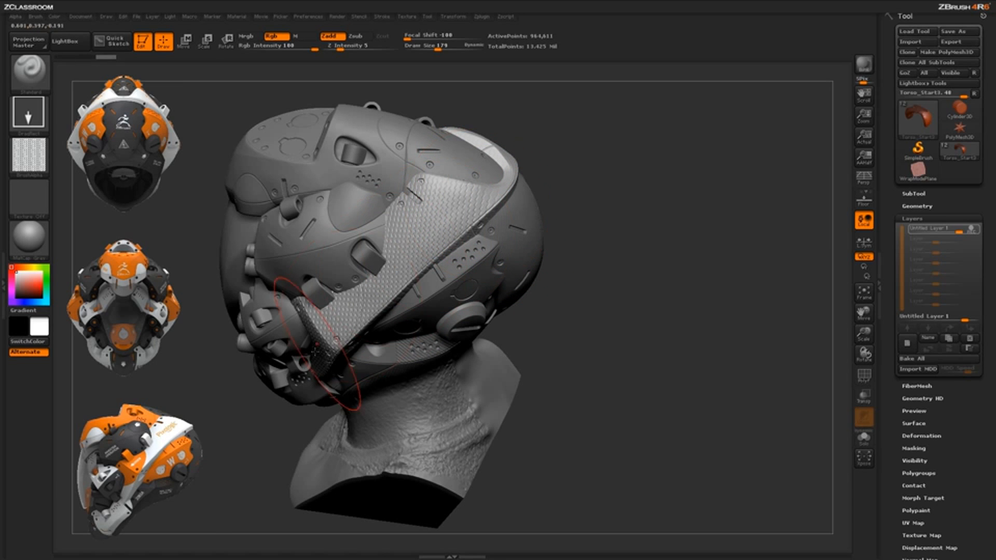
pyautogui.moveTo(616, 267)
pyautogui.mouseDown()
pyautogui.moveTo(357, 279)
pyautogui.moveTo(485, 422)
pyautogui.moveTo(571, 350)
pyautogui.mouseUp()
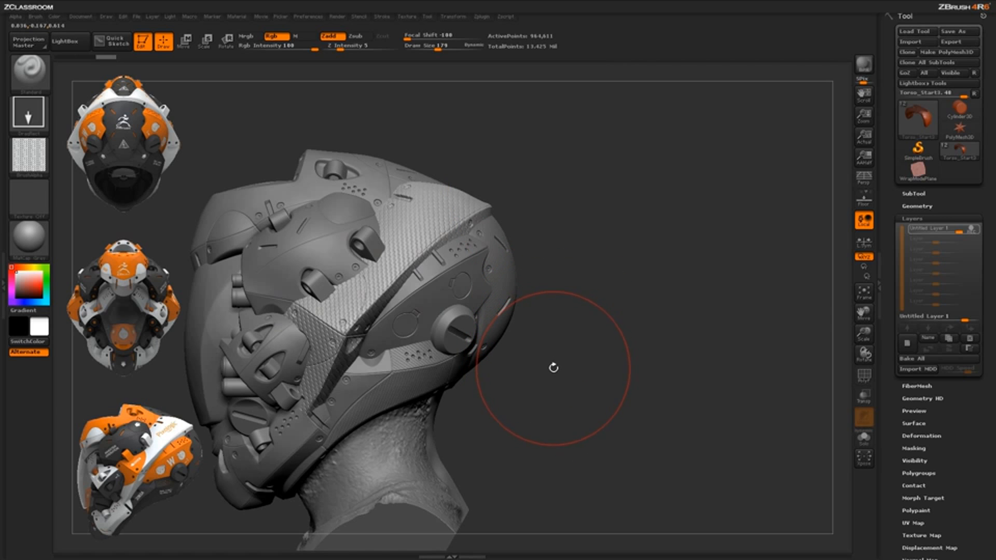
pyautogui.hotkey('ctrl', 'z')
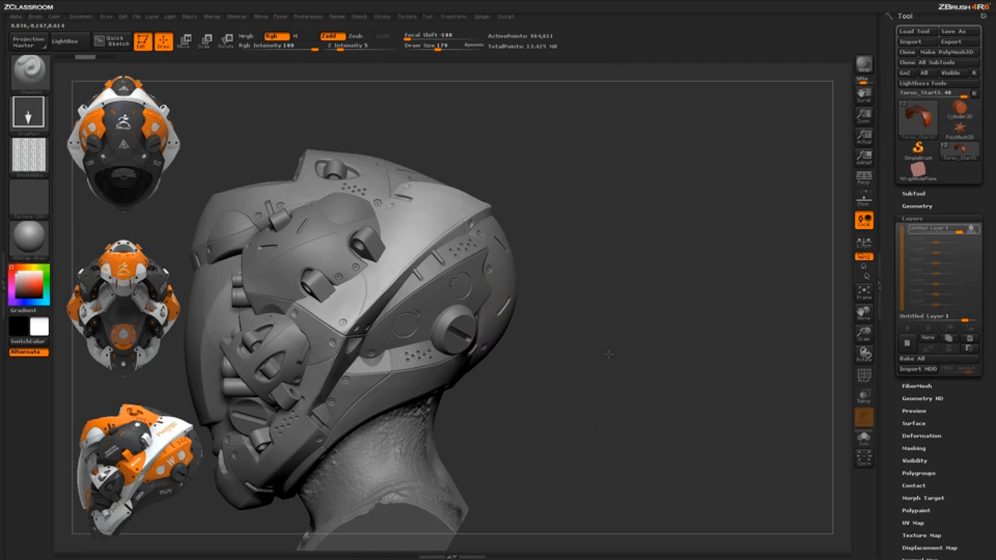
# Load the Tracks3 brush from the Tracks folder of the LightBox brush library
pyautogui.moveTo(608, 355); pyautogui.dragTo(586, 301)
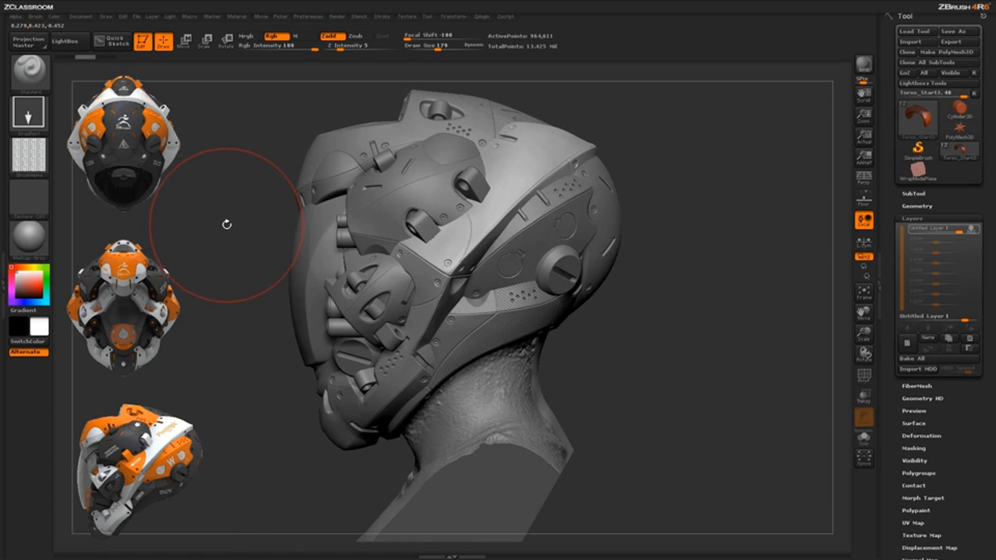
pyautogui.click(77, 46)
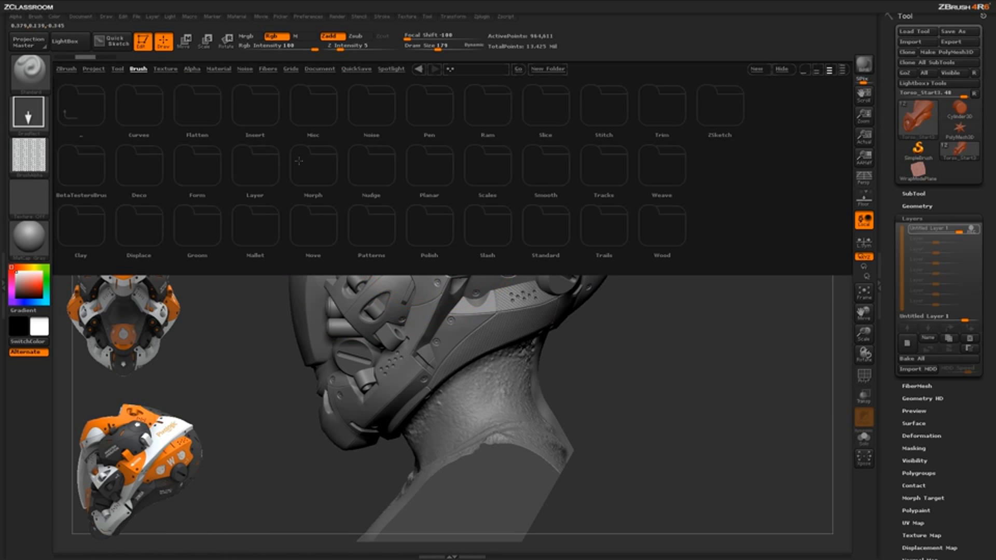
pyautogui.click(138, 69)
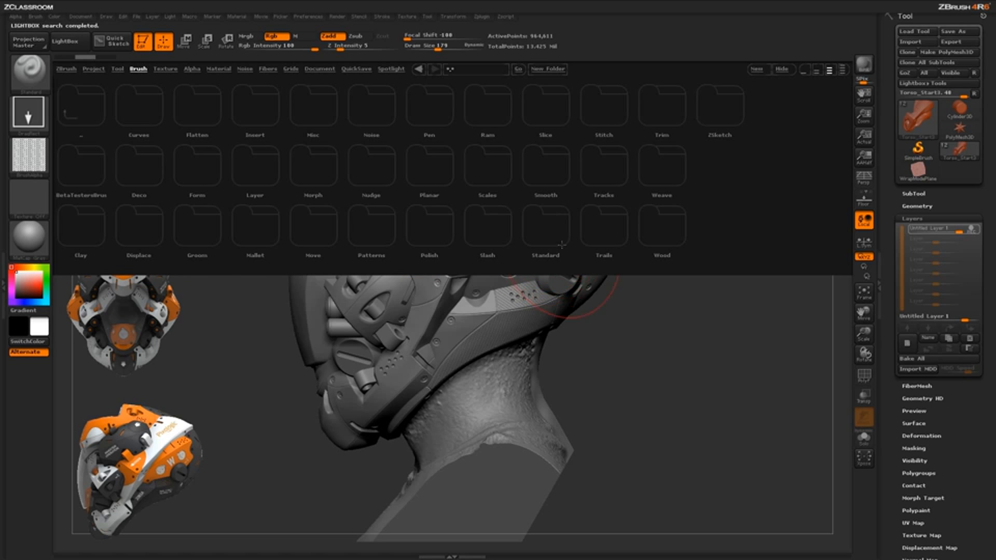
pyautogui.click(605, 169)
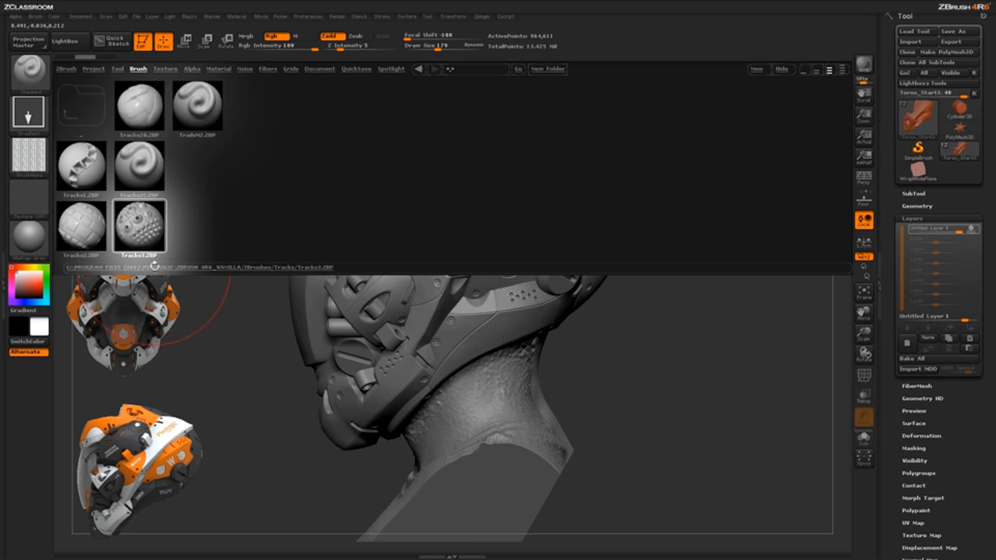
pyautogui.doubleClick(144, 225)
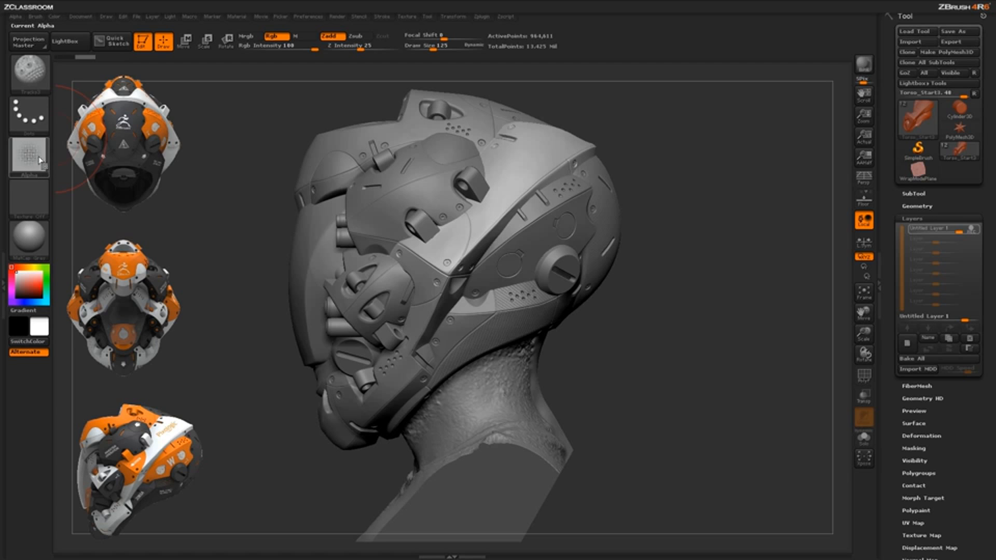
# Set the Tracks3 brush alpha's horizontal and vertical tiles to 1
pyautogui.moveTo(39, 161)
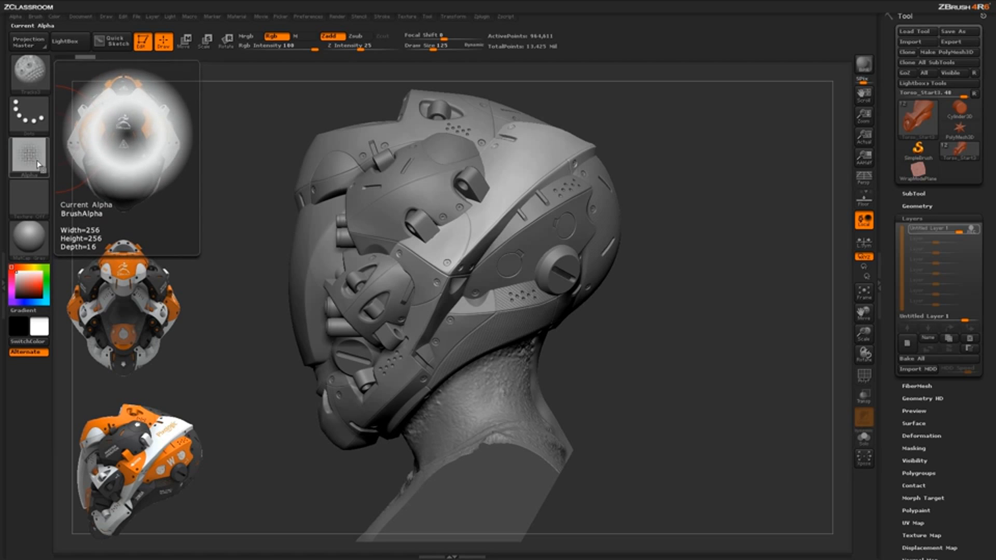
pyautogui.click(17, 16)
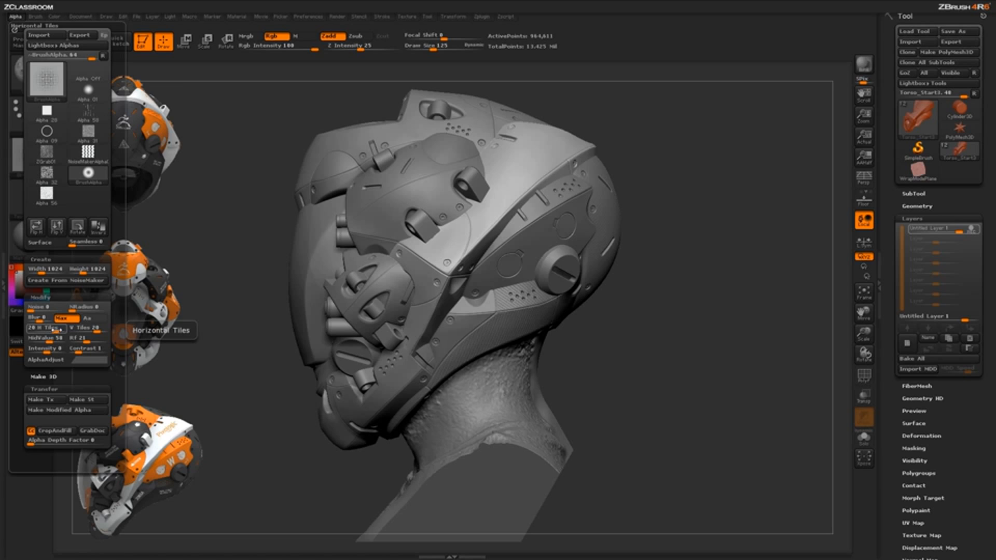
pyautogui.moveTo(56, 330); pyautogui.dragTo(28, 330)
pyautogui.moveTo(97, 330); pyautogui.dragTo(71, 330)
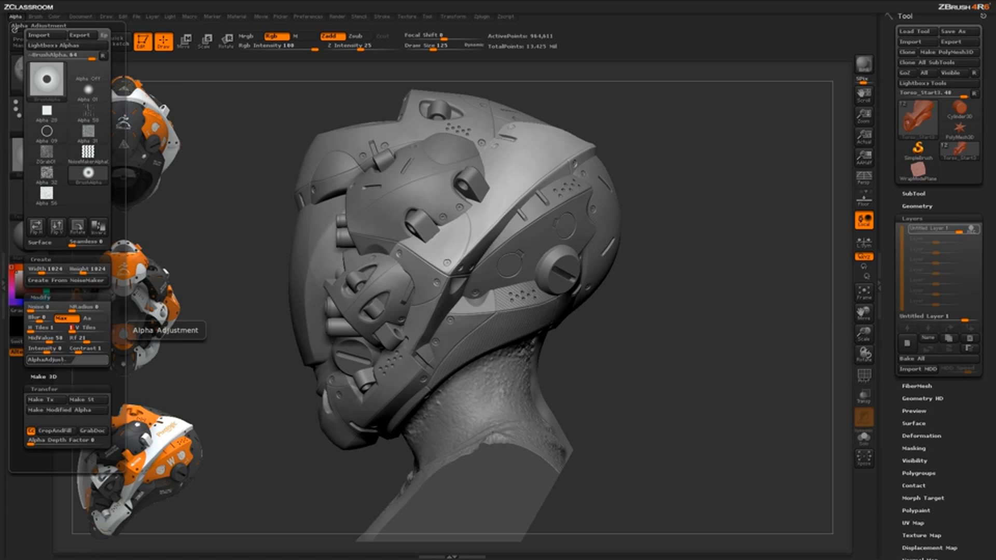
# Set the brush alpha's MidValue and Rf to 0 and reset its AlphaAdjust curve
pyautogui.click(66, 359)
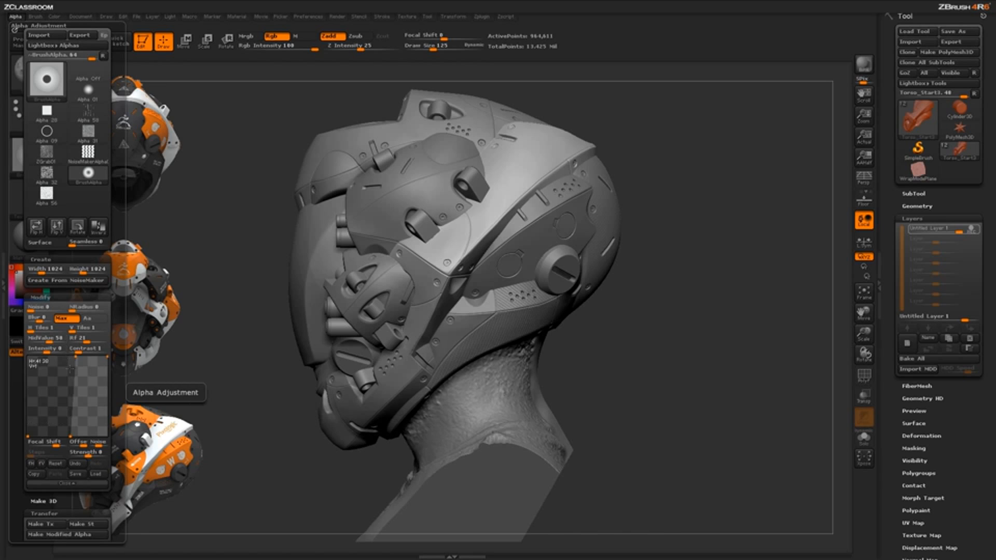
pyautogui.moveTo(49, 342); pyautogui.dragTo(23, 342)
pyautogui.moveTo(86, 342); pyautogui.dragTo(66, 341)
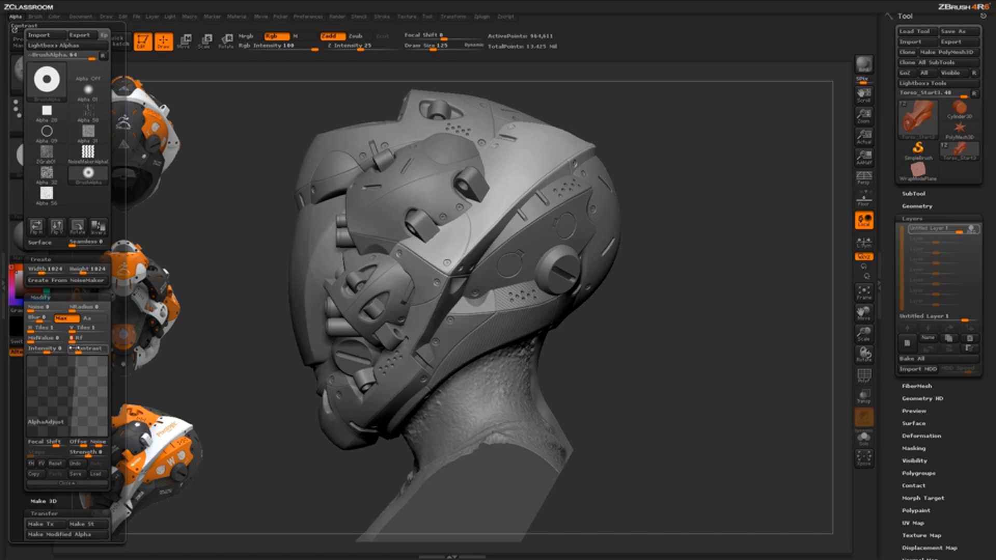
pyautogui.click(56, 465)
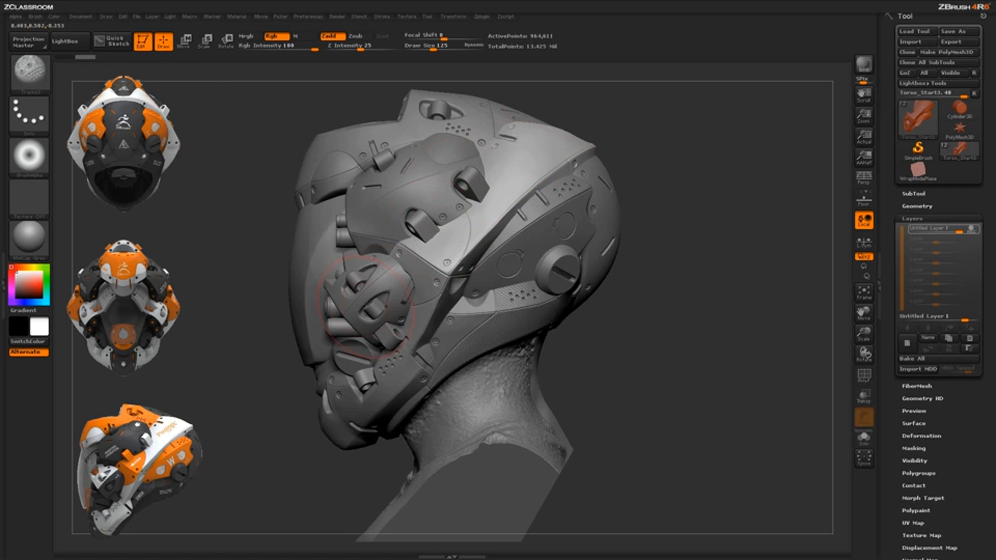
# Assign the ZGrab01 alpha to the Tracks3 brush and set its Focal Shift to -100
pyautogui.click(37, 162)
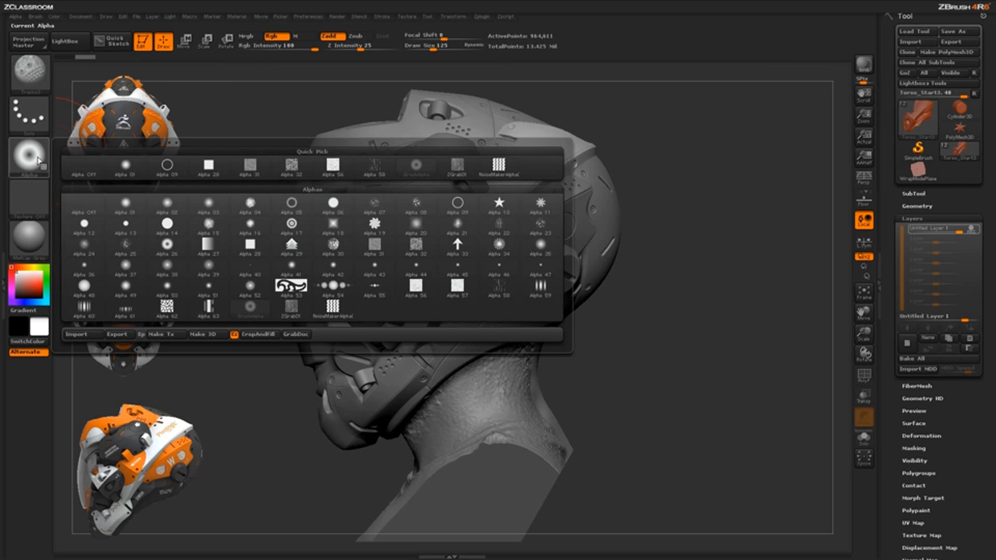
pyautogui.moveTo(457, 170)
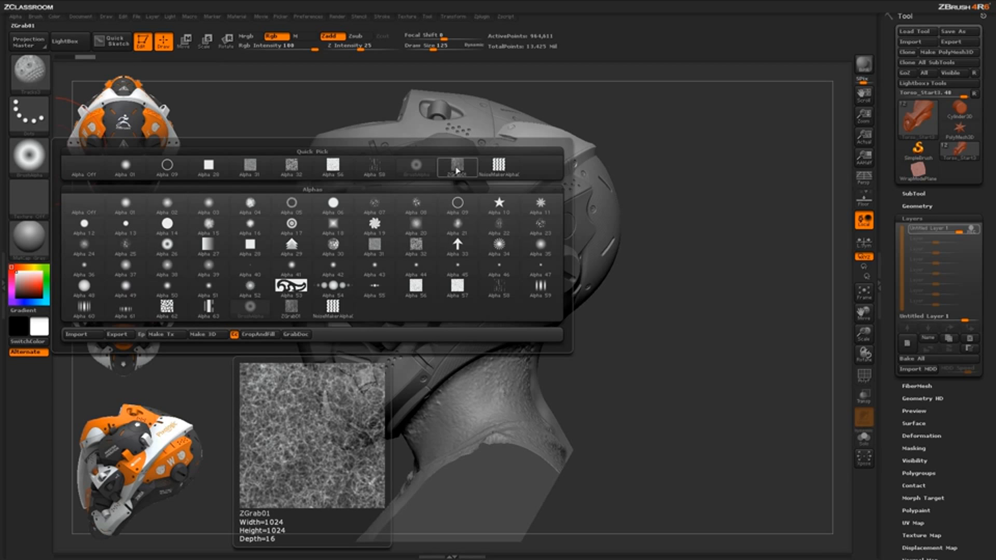
pyautogui.click(459, 168)
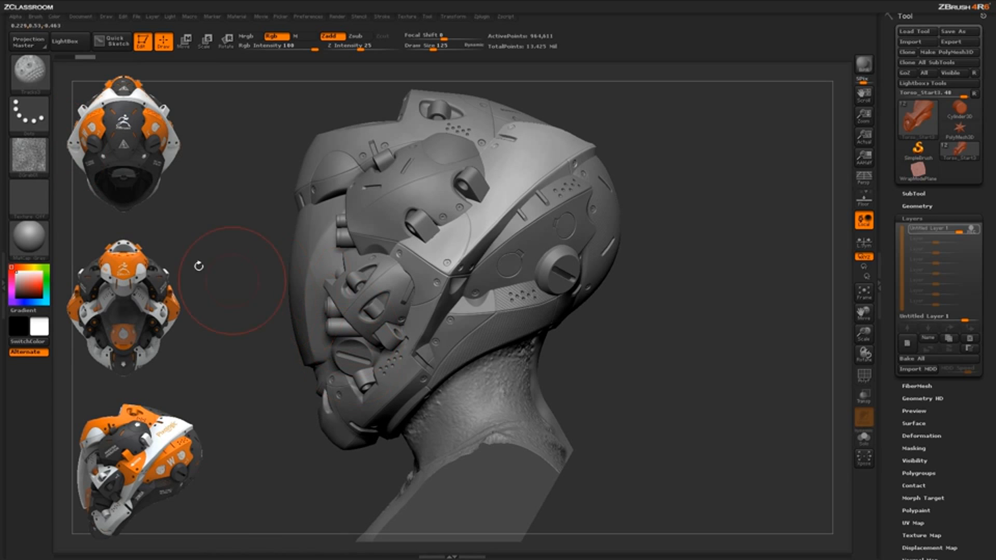
pyautogui.moveTo(39, 164)
pyautogui.moveTo(660, 234); pyautogui.dragTo(638, 293)
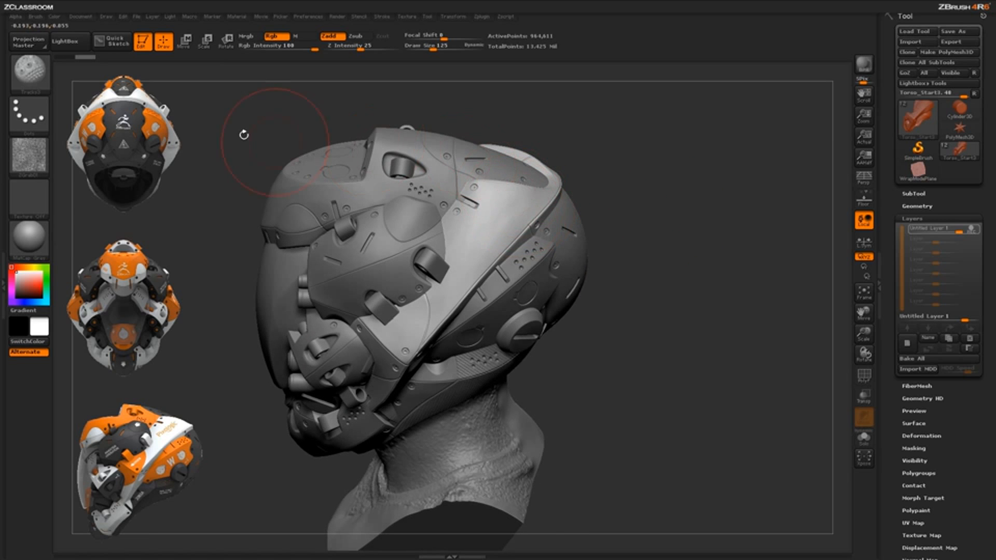
pyautogui.moveTo(444, 39); pyautogui.dragTo(408, 35)
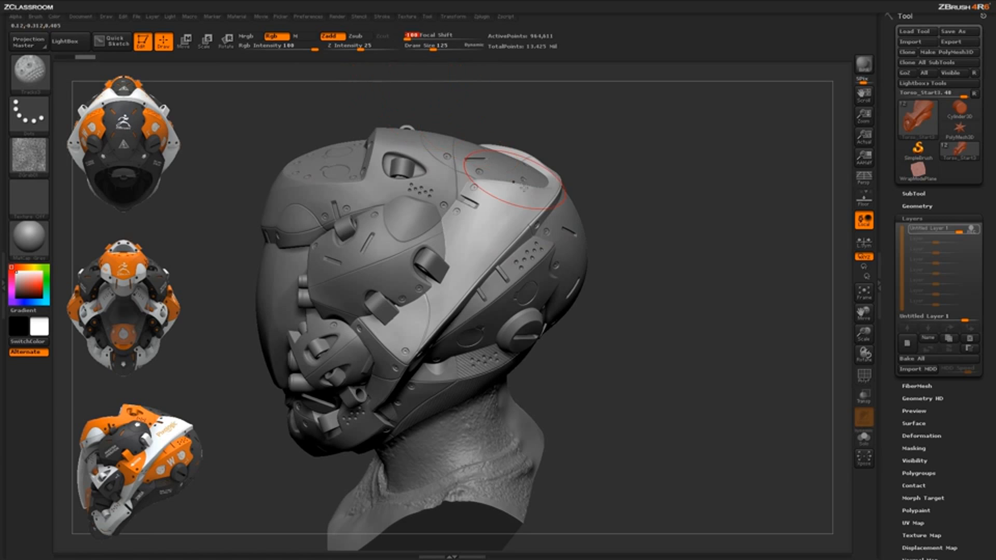
# Try brushing the ZGrab01 texture along the side band with Z Intensity 6, and undo the stroke
pyautogui.click(347, 47)
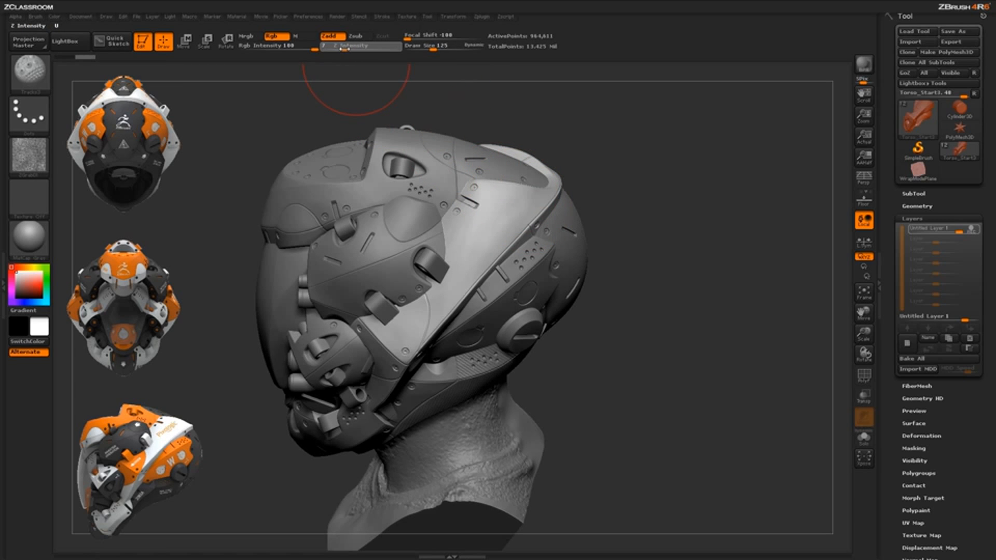
pyautogui.press('Return')
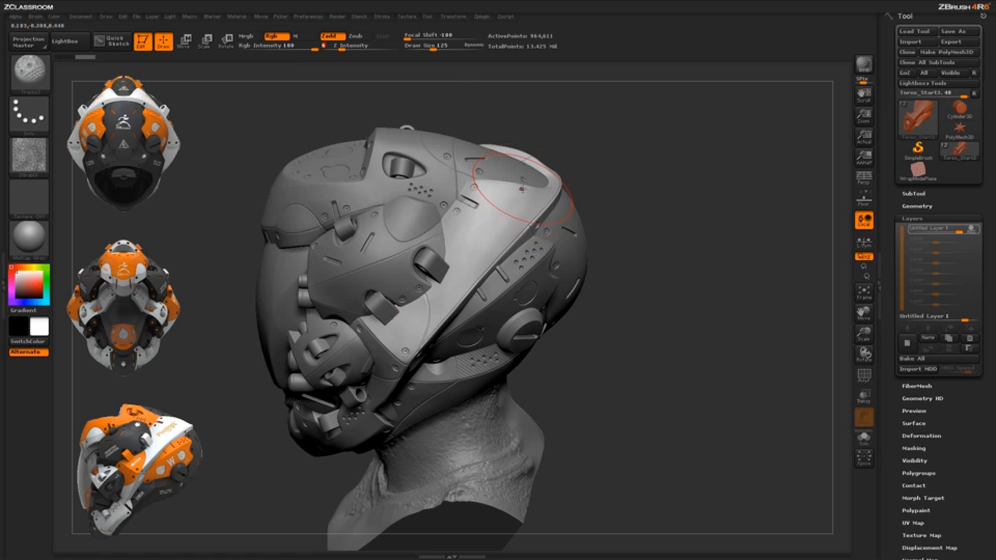
pyautogui.moveTo(511, 192)
pyautogui.mouseDown()
pyautogui.moveTo(412, 332)
pyautogui.moveTo(374, 350)
pyautogui.mouseUp()
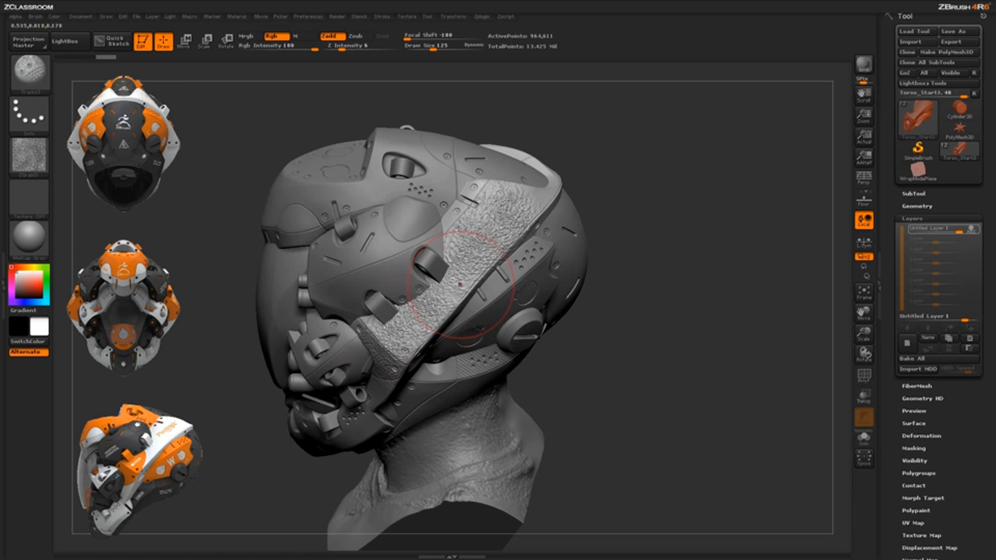
pyautogui.hotkey('ctrl', 'z')
# Enlarge the brush slightly, lower its Z Intensity to 2, and brush the texture faintly along the side band
pyautogui.press('space')
pyautogui.moveTo(525, 201); pyautogui.dragTo(529, 200)
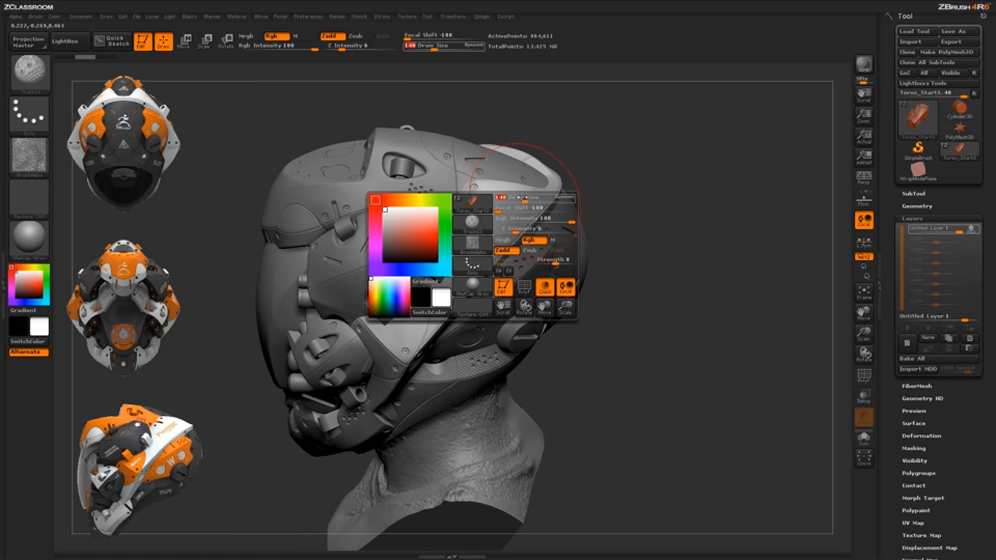
pyautogui.moveTo(342, 48); pyautogui.dragTo(334, 47)
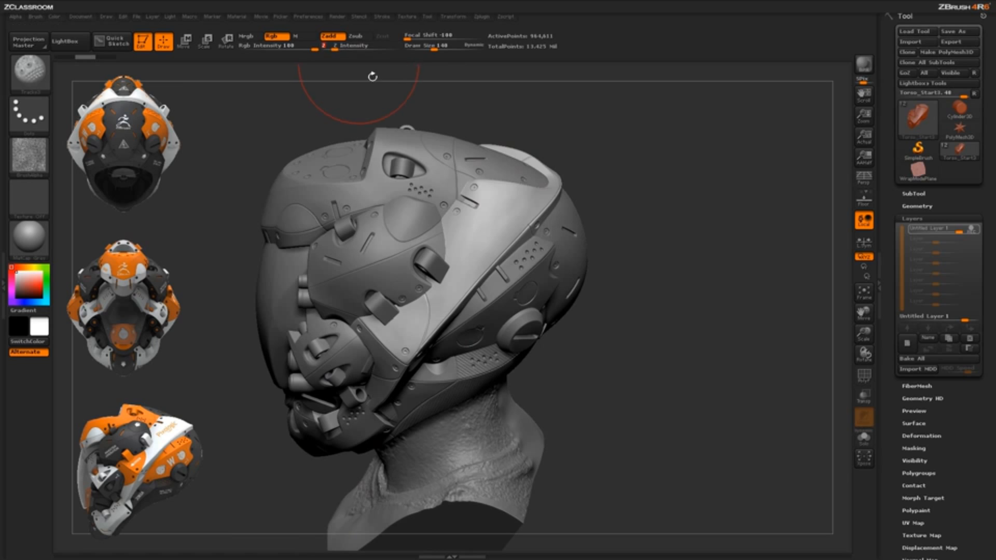
pyautogui.moveTo(544, 191); pyautogui.dragTo(546, 195)
pyautogui.moveTo(371, 374); pyautogui.dragTo(374, 371)
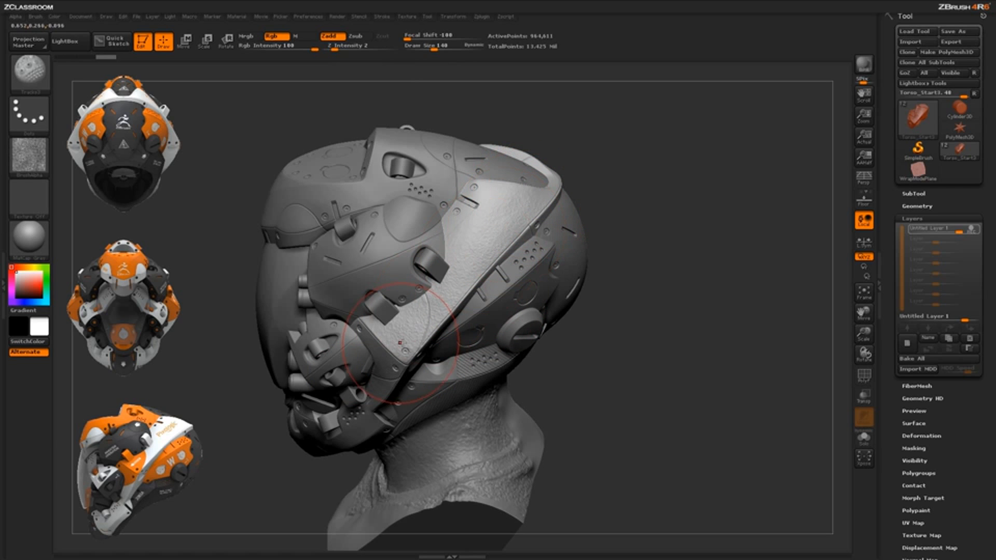
# Compare the side band with and without the faint texture from several angles, and undo the texture stroke
pyautogui.moveTo(625, 303); pyautogui.dragTo(417, 326)
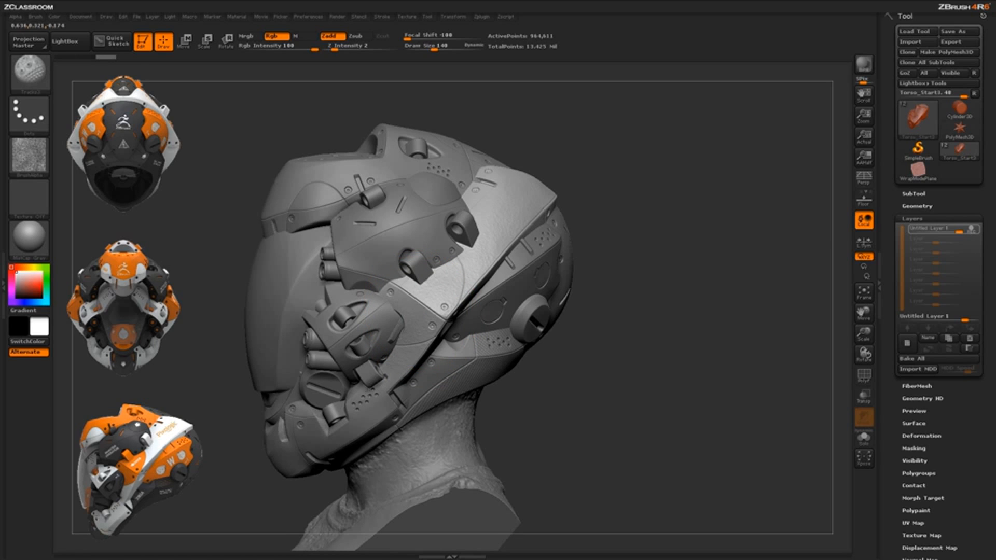
pyautogui.hotkey('ctrl', 'z')
pyautogui.hotkey('ctrl', 'z')
pyautogui.hotkey('ctrl', 'shift', 'z')
pyautogui.moveTo(629, 258); pyautogui.dragTo(645, 363)
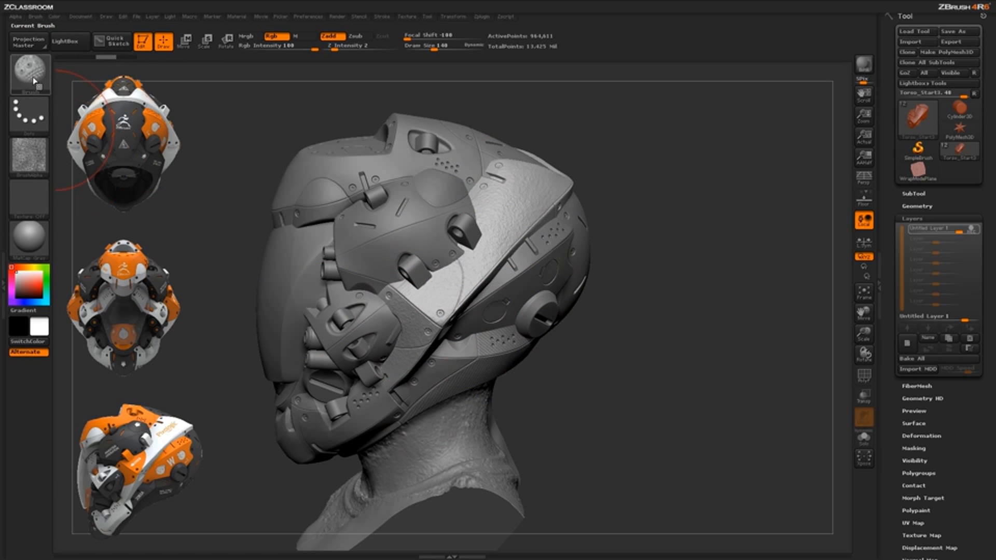
pyautogui.moveTo(43, 162)
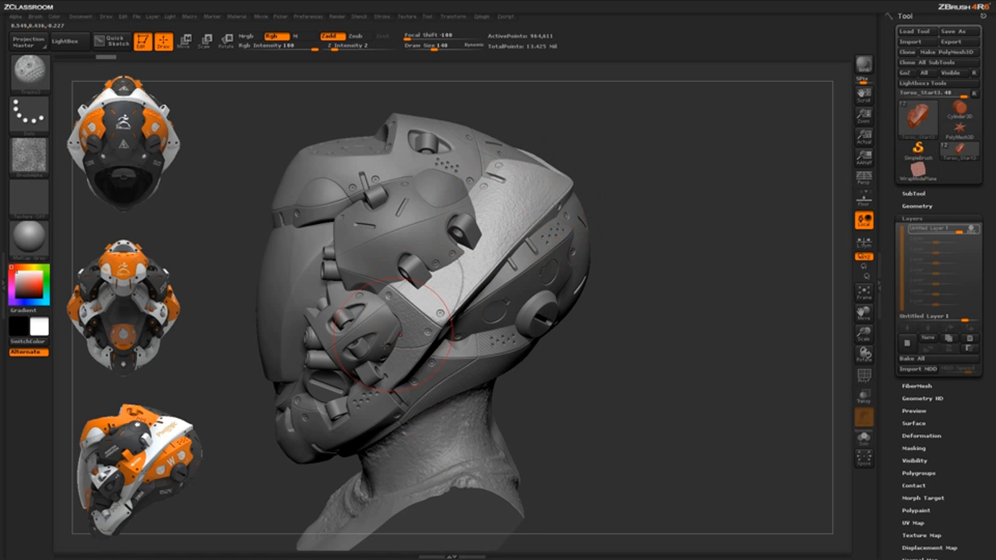
pyautogui.moveTo(622, 278); pyautogui.dragTo(421, 340)
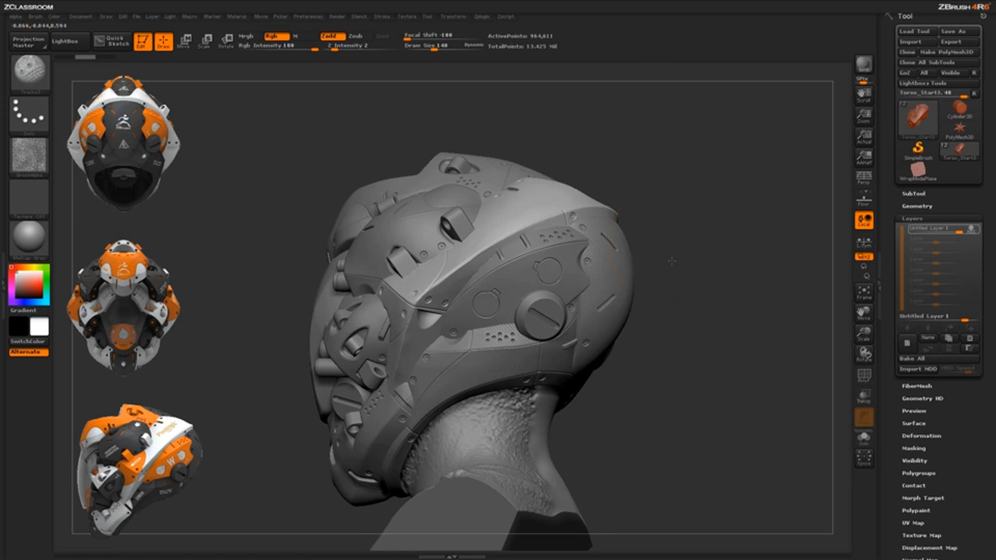
pyautogui.moveTo(671, 262); pyautogui.dragTo(652, 292)
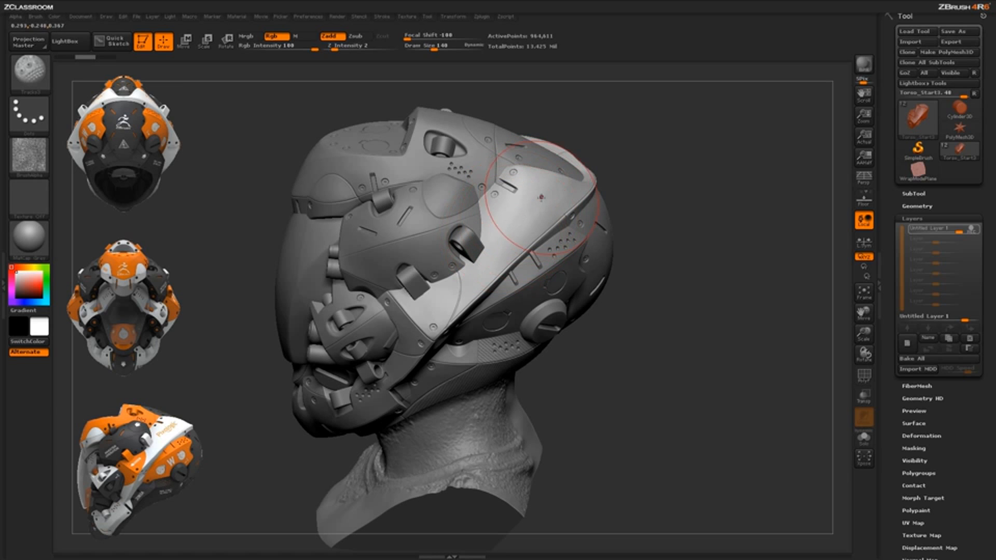
# Place a Transpose line along the length of the side band and align the camera to it
pyautogui.press('w')
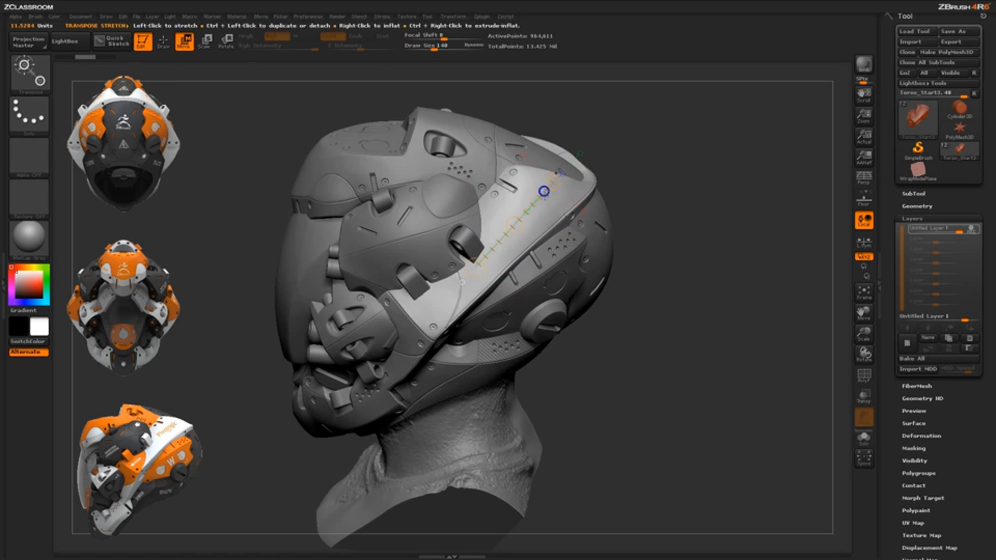
pyautogui.moveTo(517, 199)
pyautogui.mouseDown()
pyautogui.moveTo(535, 182)
pyautogui.moveTo(487, 229)
pyautogui.moveTo(491, 256)
pyautogui.mouseUp()
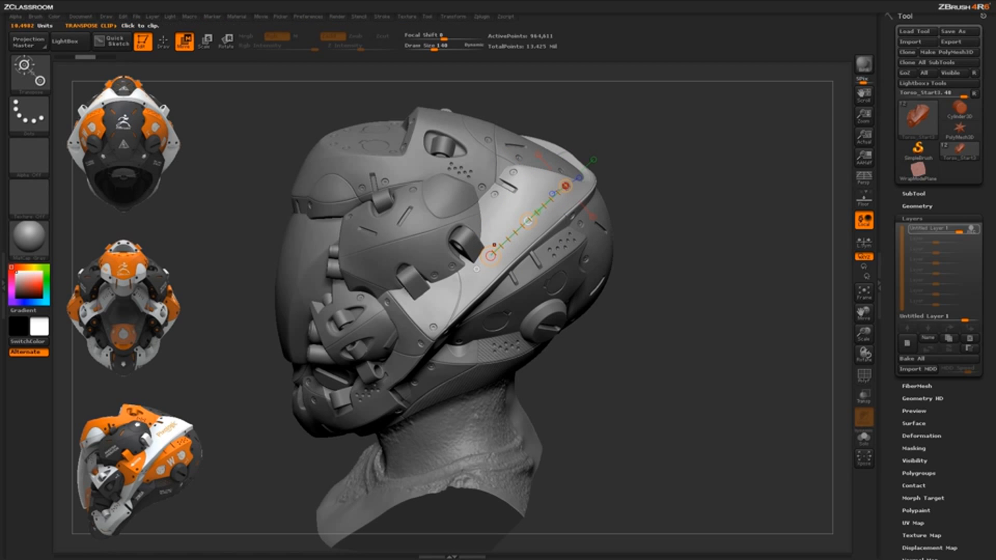
pyautogui.moveTo(490, 263); pyautogui.dragTo(492, 269)
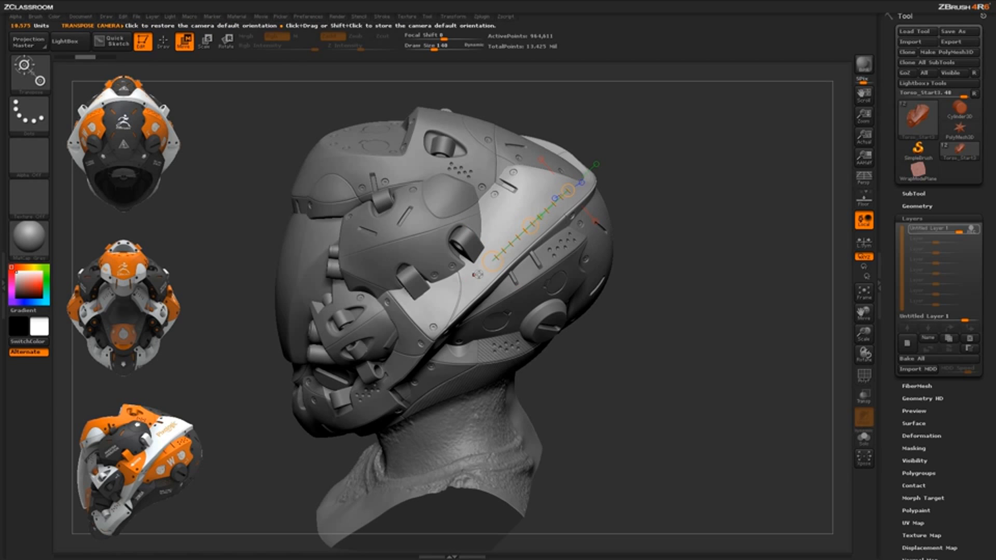
pyautogui.click(477, 274)
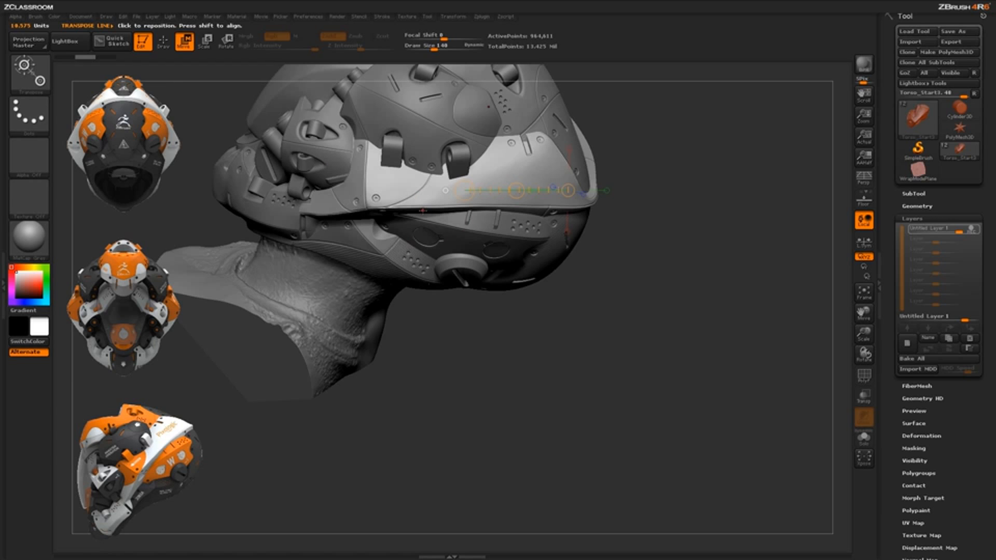
# Mask a rectangular patch on the rear half of the side band, unmasking the excess around it, and invert the mask
pyautogui.click(163, 42)
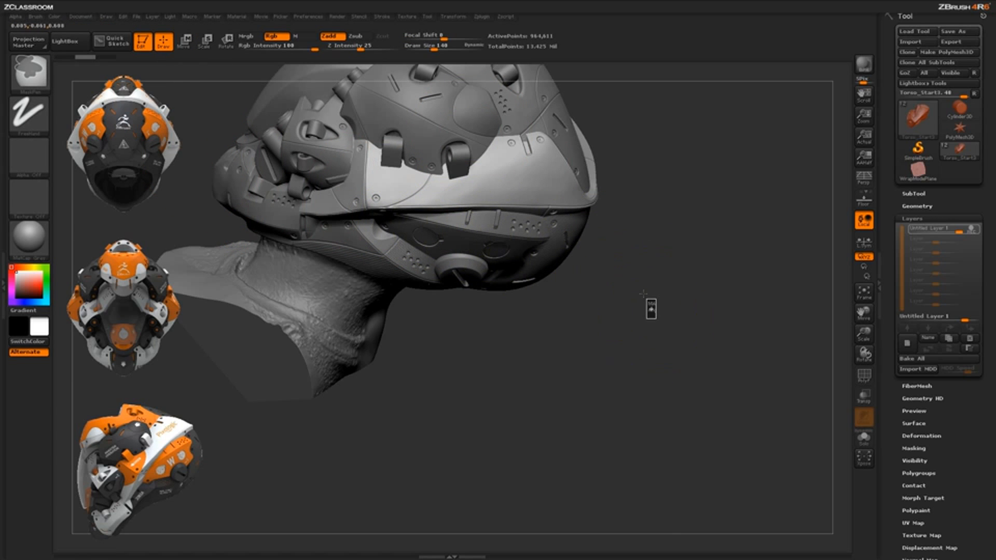
pyautogui.keyDown('ctrl'); pyautogui.moveTo(656, 318); pyautogui.dragTo(476, 165); pyautogui.keyUp('ctrl')
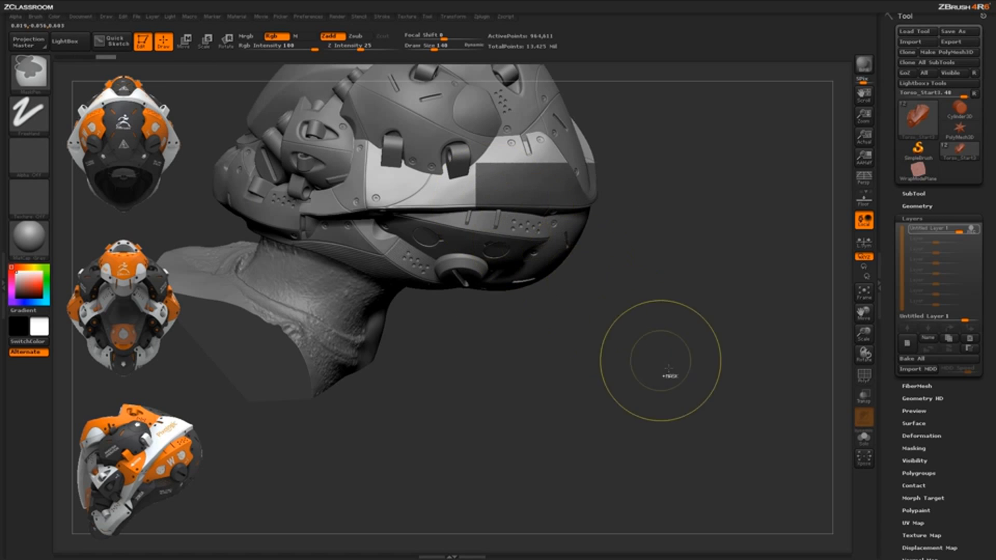
pyautogui.keyDown('ctrl'); pyautogui.keyDown('alt'); pyautogui.moveTo(694, 374); pyautogui.dragTo(450, 194); pyautogui.keyUp('alt'); pyautogui.keyUp('ctrl')
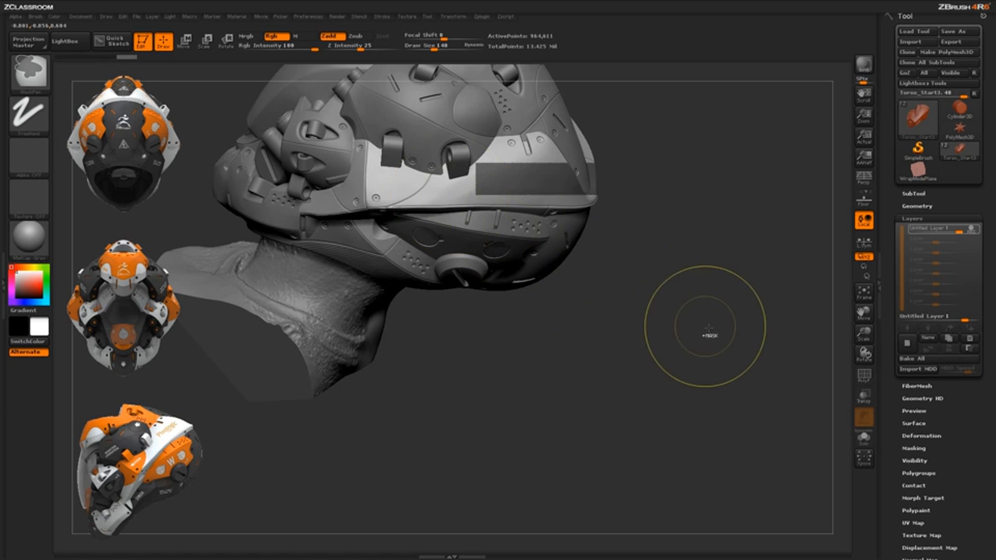
pyautogui.keyDown('ctrl'); pyautogui.moveTo(708, 319); pyautogui.dragTo(559, 100); pyautogui.keyUp('ctrl')
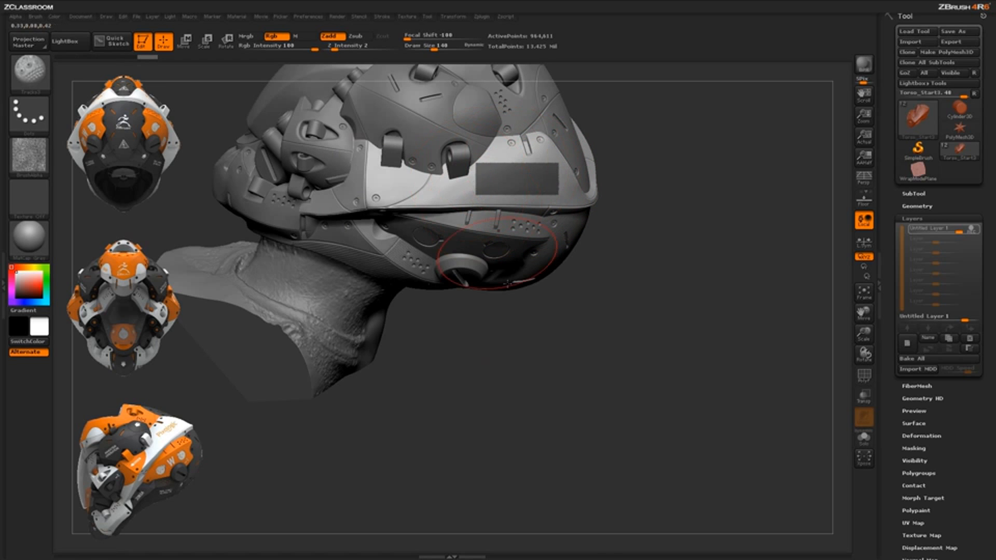
pyautogui.moveTo(625, 363)
pyautogui.keyDown('alt'); pyautogui.mouseDown()
pyautogui.moveTo(606, 344)
pyautogui.moveTo(621, 263)
pyautogui.mouseUp(); pyautogui.keyUp('alt')
pyautogui.keyDown('ctrl'); pyautogui.click(617, 344); pyautogui.keyUp('ctrl')
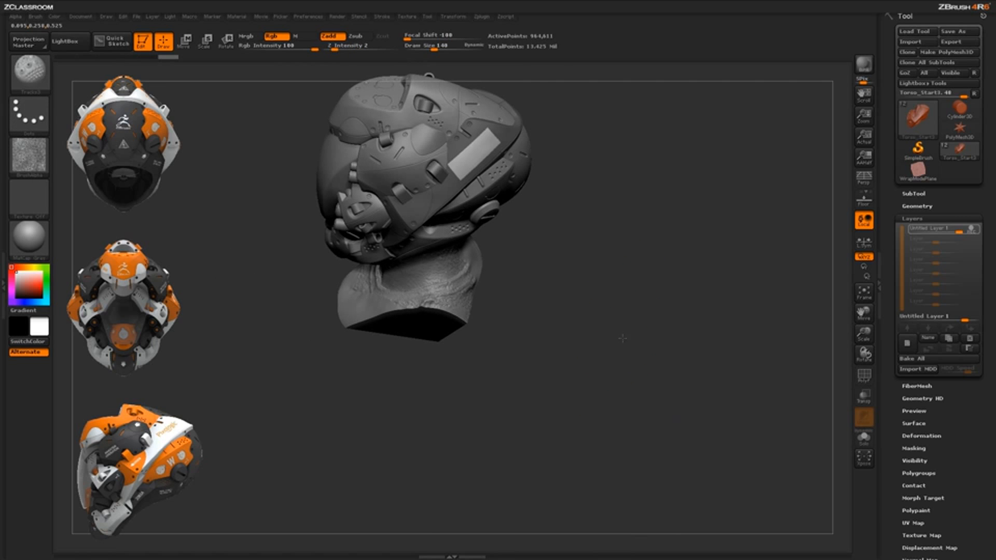
# Try brushing the ZGrab01 texture over the unmasked rectangular patch with Z Intensity 2
pyautogui.keyDown('alt'); pyautogui.moveTo(622, 340); pyautogui.dragTo(614, 425); pyautogui.keyUp('alt')
pyautogui.keyDown('alt'); pyautogui.moveTo(609, 269); pyautogui.dragTo(592, 470); pyautogui.keyUp('alt')
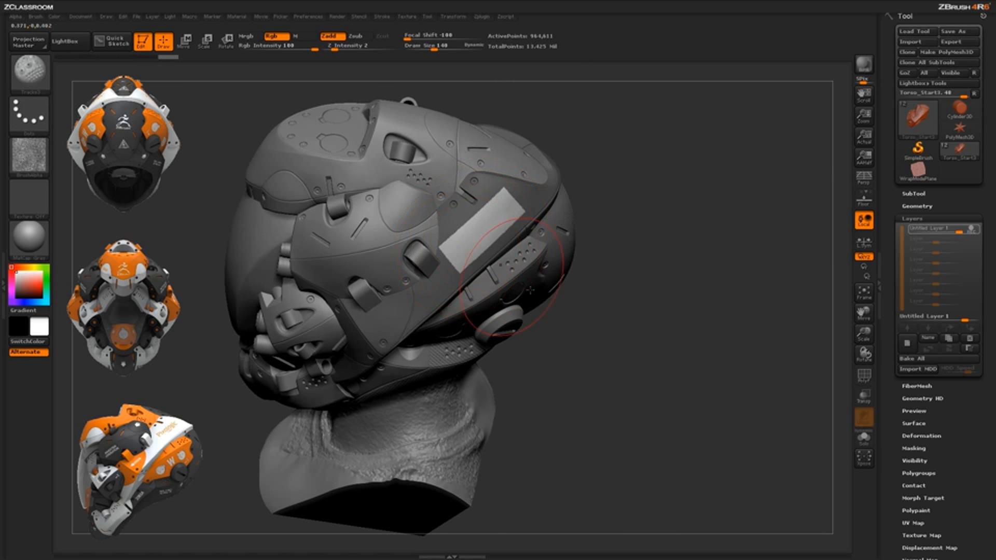
pyautogui.moveTo(591, 364); pyautogui.dragTo(583, 351)
pyautogui.moveTo(586, 355); pyautogui.dragTo(506, 214)
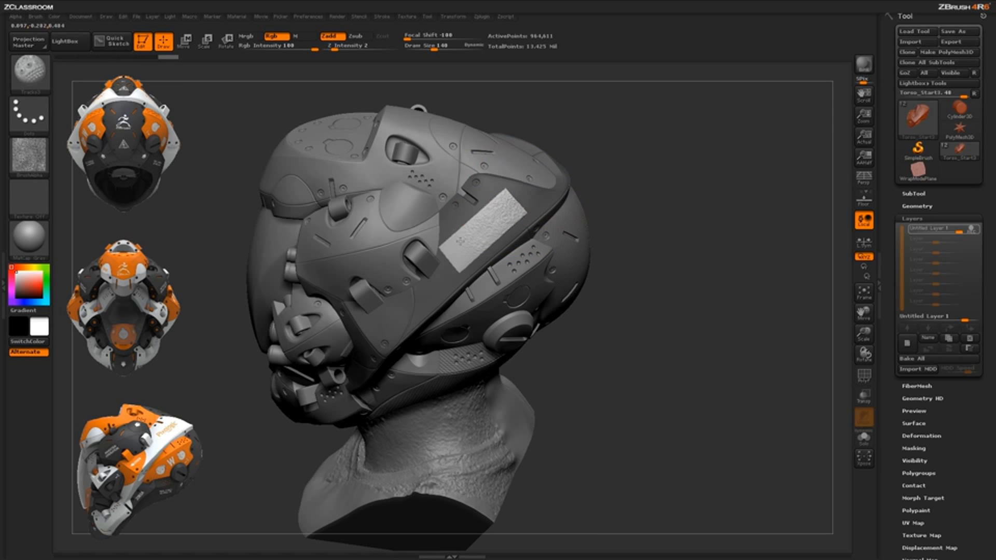
pyautogui.moveTo(619, 360); pyautogui.dragTo(572, 289)
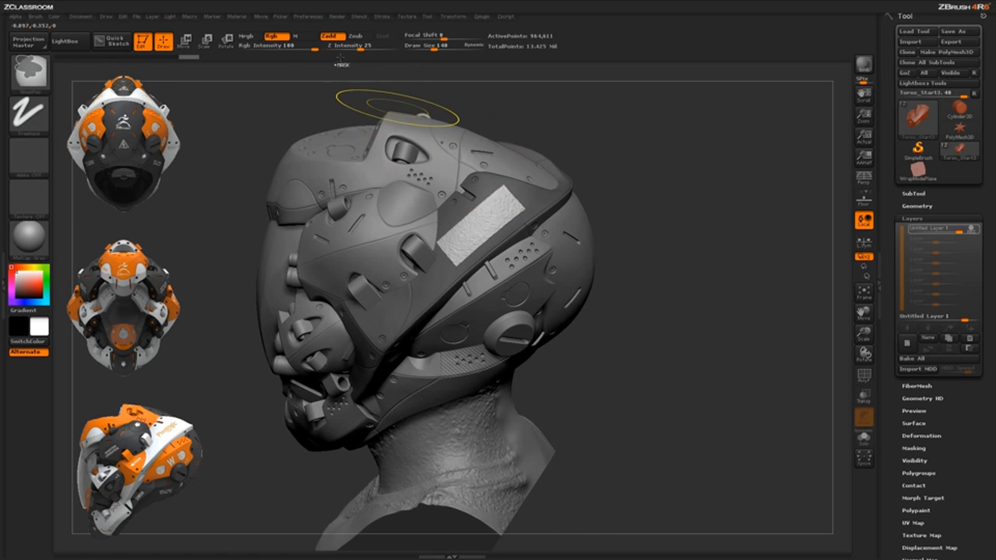
# Raise the brush's Z Intensity to 5, brush the texture over the rectangular patch, and clear the mask
pyautogui.moveTo(334, 46); pyautogui.dragTo(341, 47)
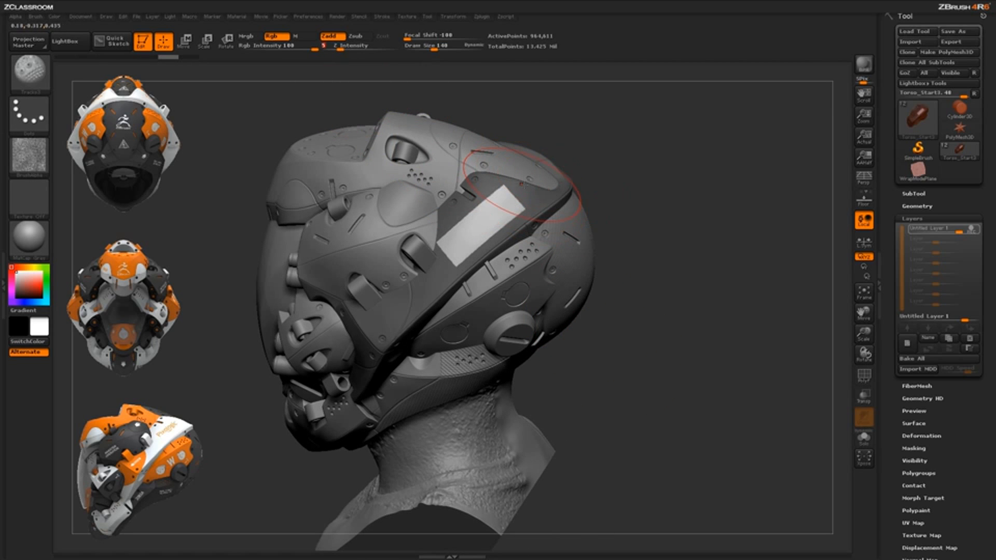
pyautogui.moveTo(519, 194); pyautogui.dragTo(461, 243)
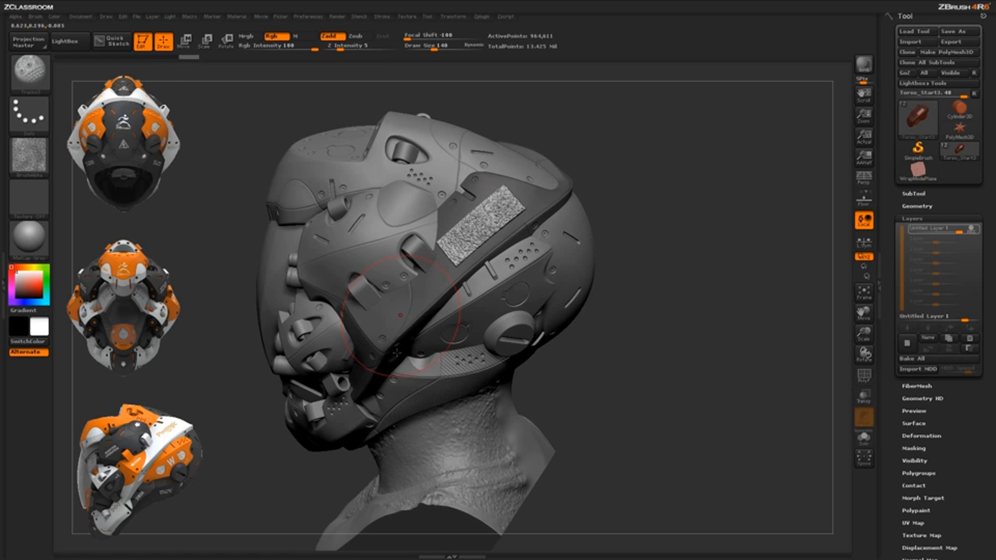
pyautogui.moveTo(628, 372); pyautogui.dragTo(623, 256)
pyautogui.moveTo(622, 296)
pyautogui.keyDown('ctrl'); pyautogui.mouseDown()
pyautogui.moveTo(633, 331)
pyautogui.moveTo(622, 368)
pyautogui.moveTo(612, 326)
pyautogui.mouseUp(); pyautogui.keyUp('ctrl')
pyautogui.moveTo(633, 275); pyautogui.dragTo(617, 300)
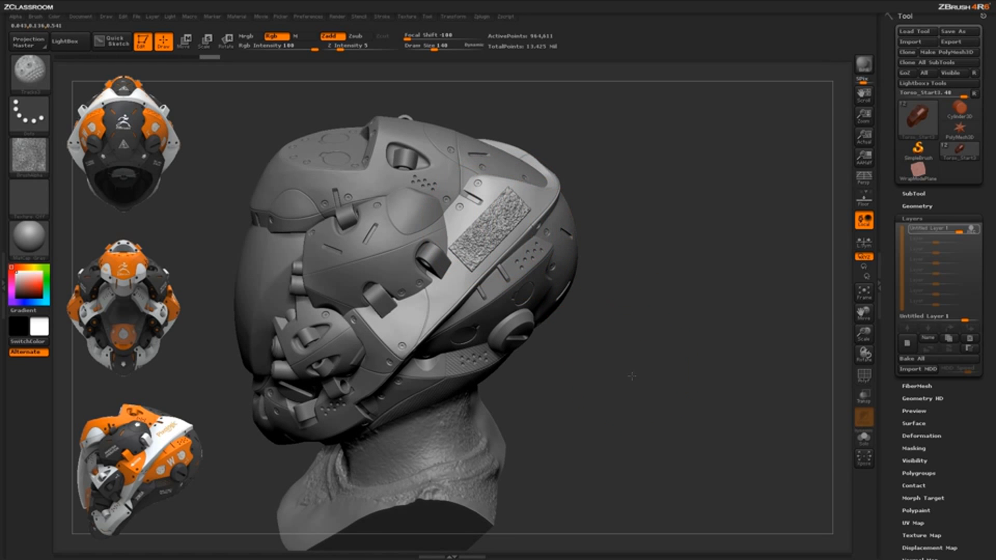
pyautogui.moveTo(632, 376)
pyautogui.mouseDown()
pyautogui.moveTo(619, 381)
pyautogui.moveTo(611, 360)
pyautogui.mouseUp()
pyautogui.moveTo(621, 395)
pyautogui.mouseDown()
pyautogui.moveTo(597, 396)
pyautogui.moveTo(602, 379)
pyautogui.moveTo(589, 363)
pyautogui.mouseUp()
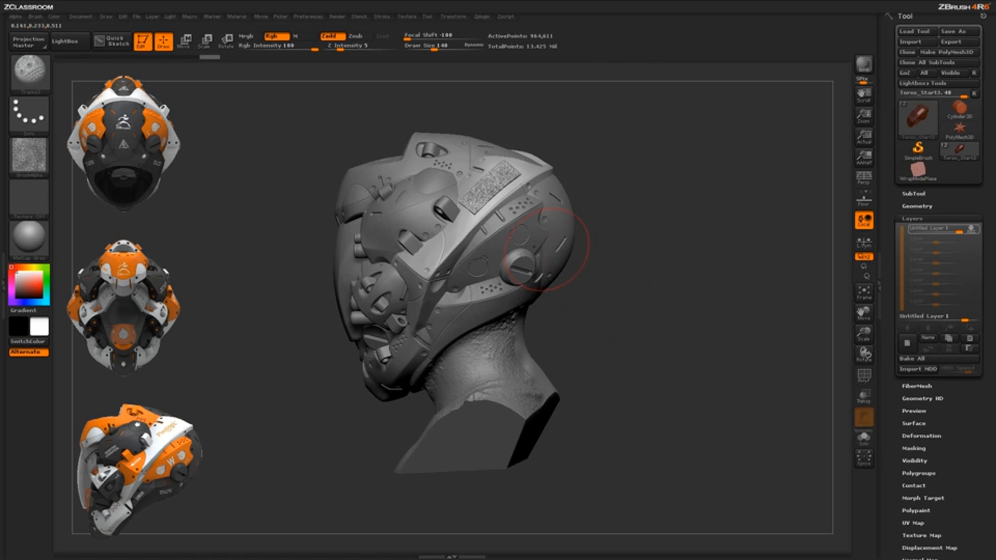
pyautogui.moveTo(609, 375); pyautogui.dragTo(562, 345)
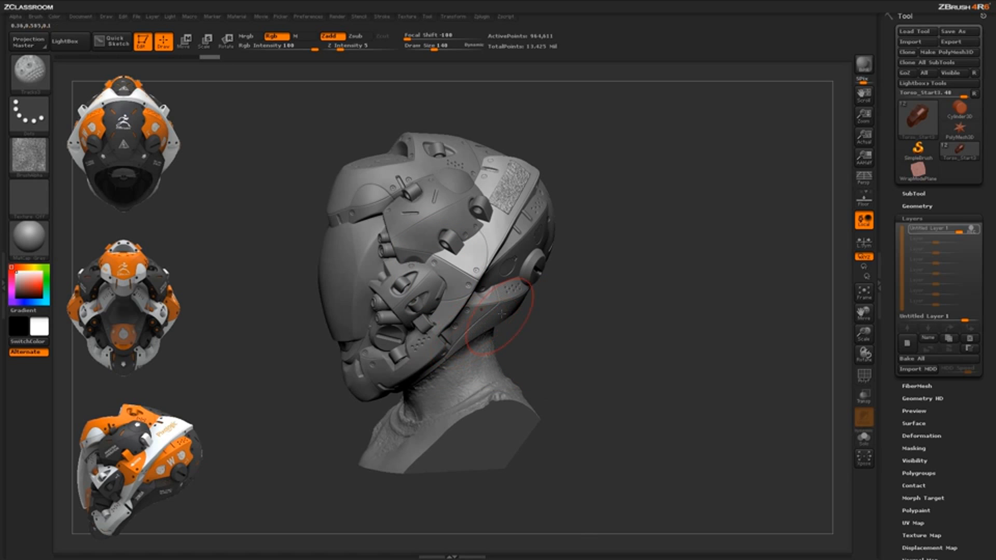
pyautogui.moveTo(585, 379); pyautogui.dragTo(634, 447)
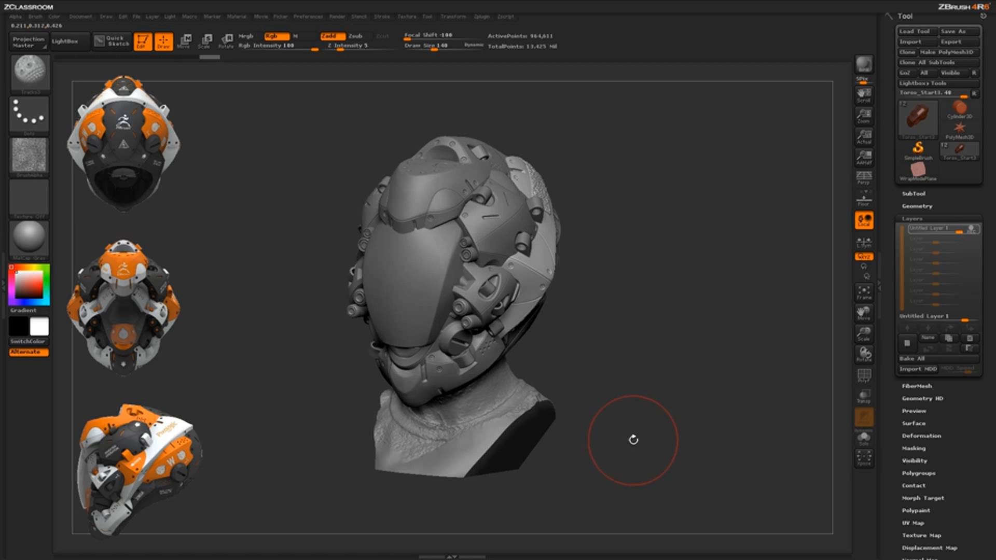